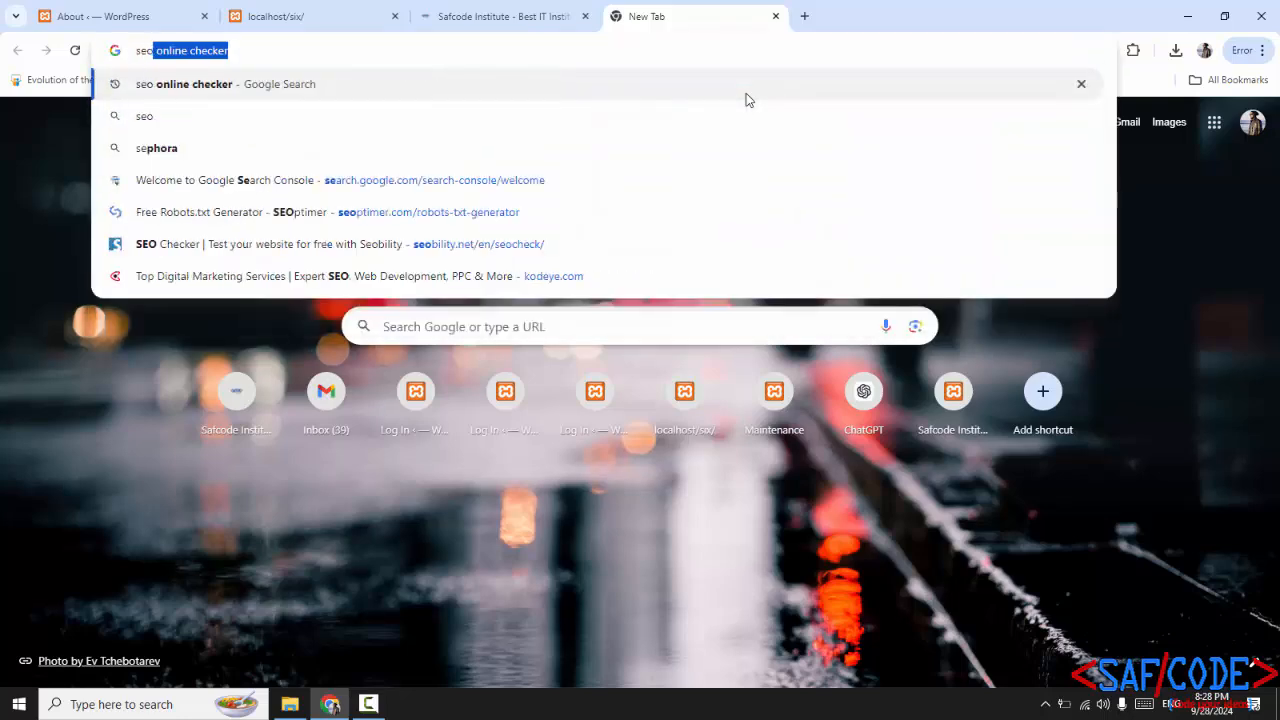
Step: Search Google for "seo online checker" and open the Seobility and SEO Site Checkup results in new tabs
key("Return")
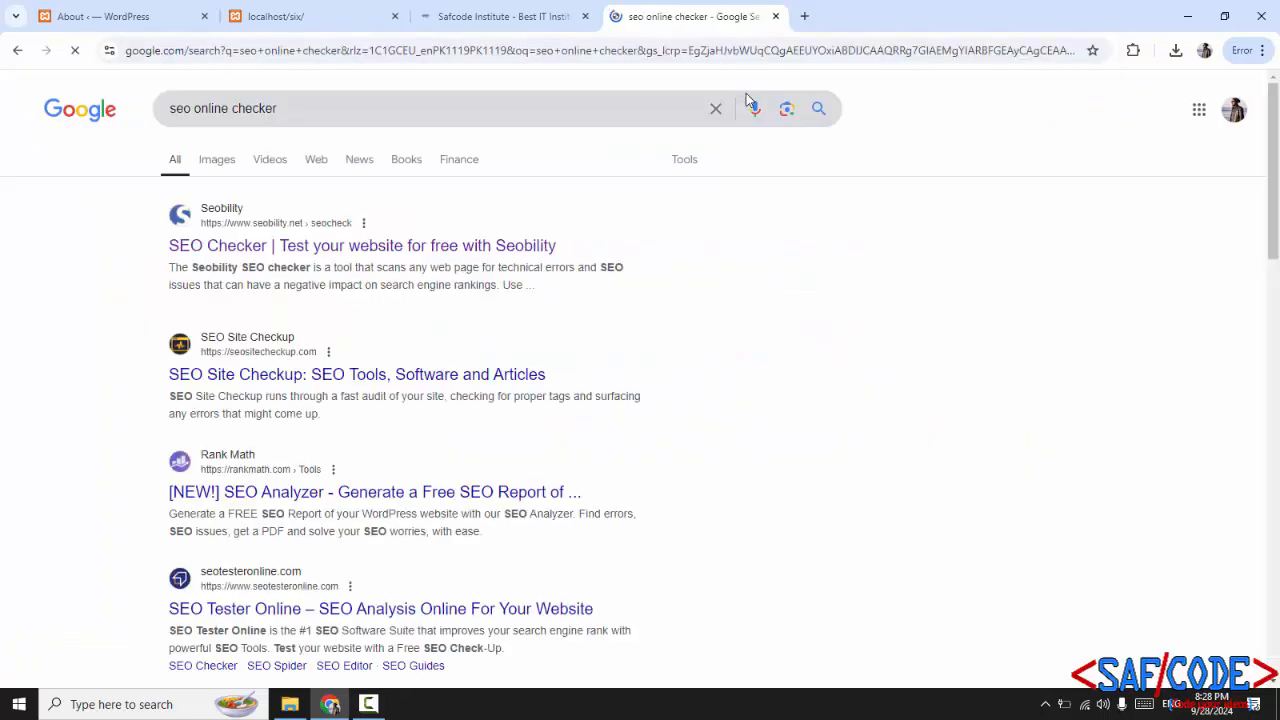
right_click(300, 247)
left_click(340, 262)
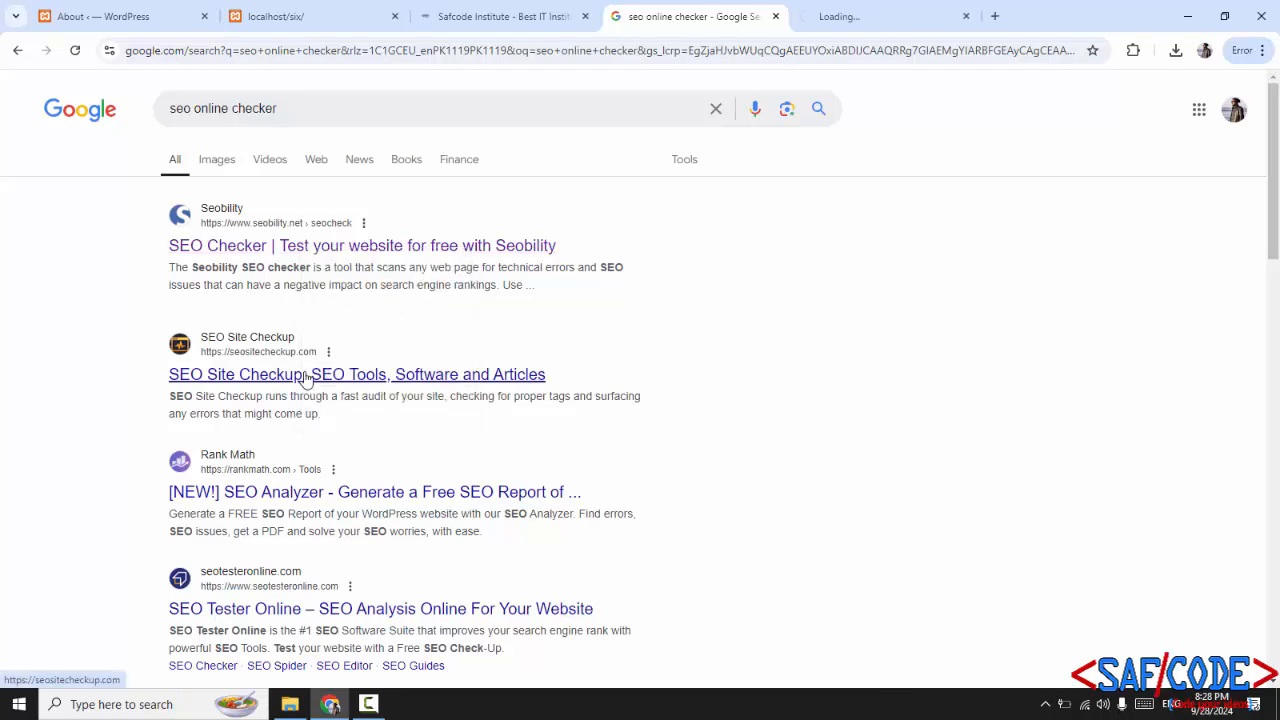
right_click(324, 372)
left_click(367, 391)
Step: Copy the safcode.com address from its open site and try to analyze it with Seobility's SEO Checker
left_click(810, 10)
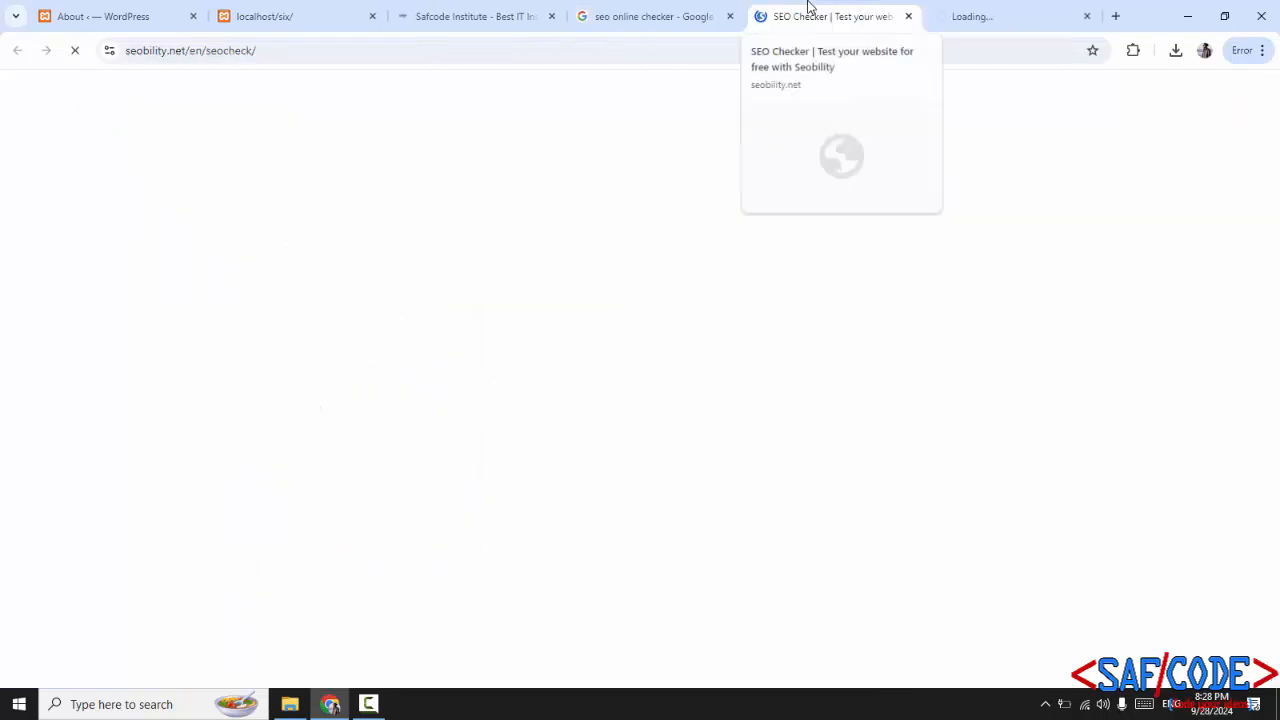
scroll(845, 233, "down", 2)
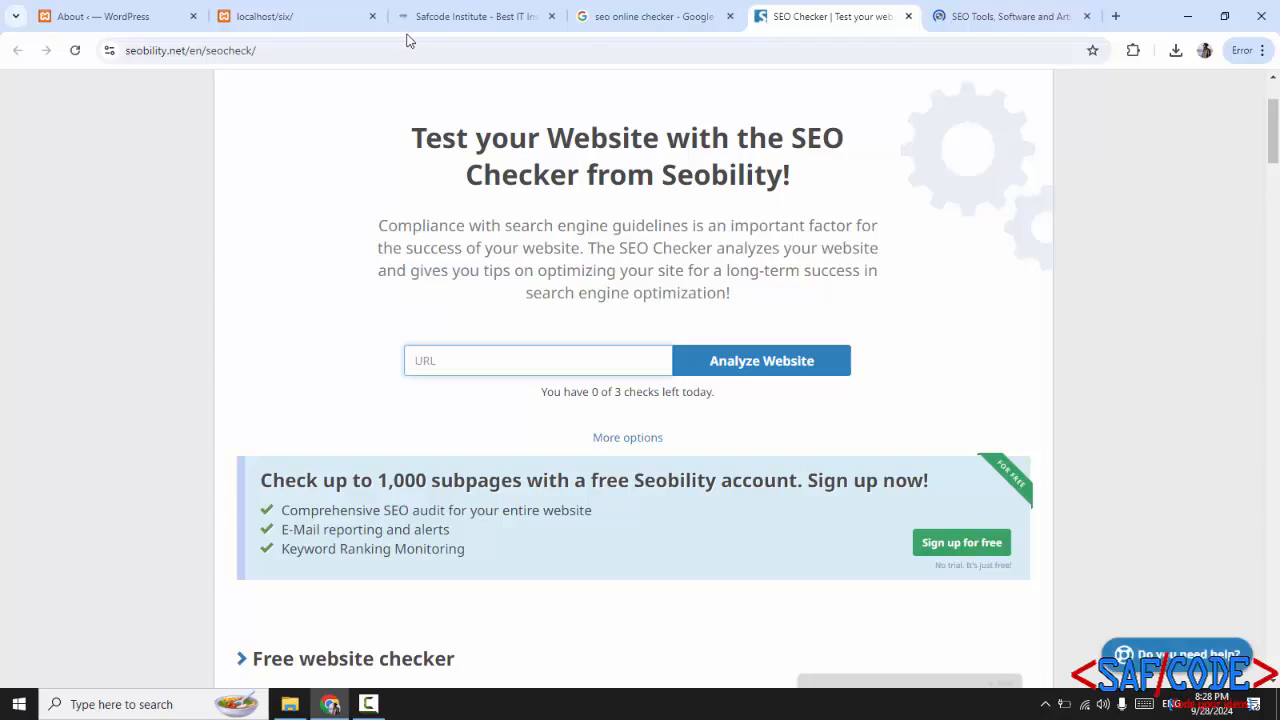
left_click(455, 20)
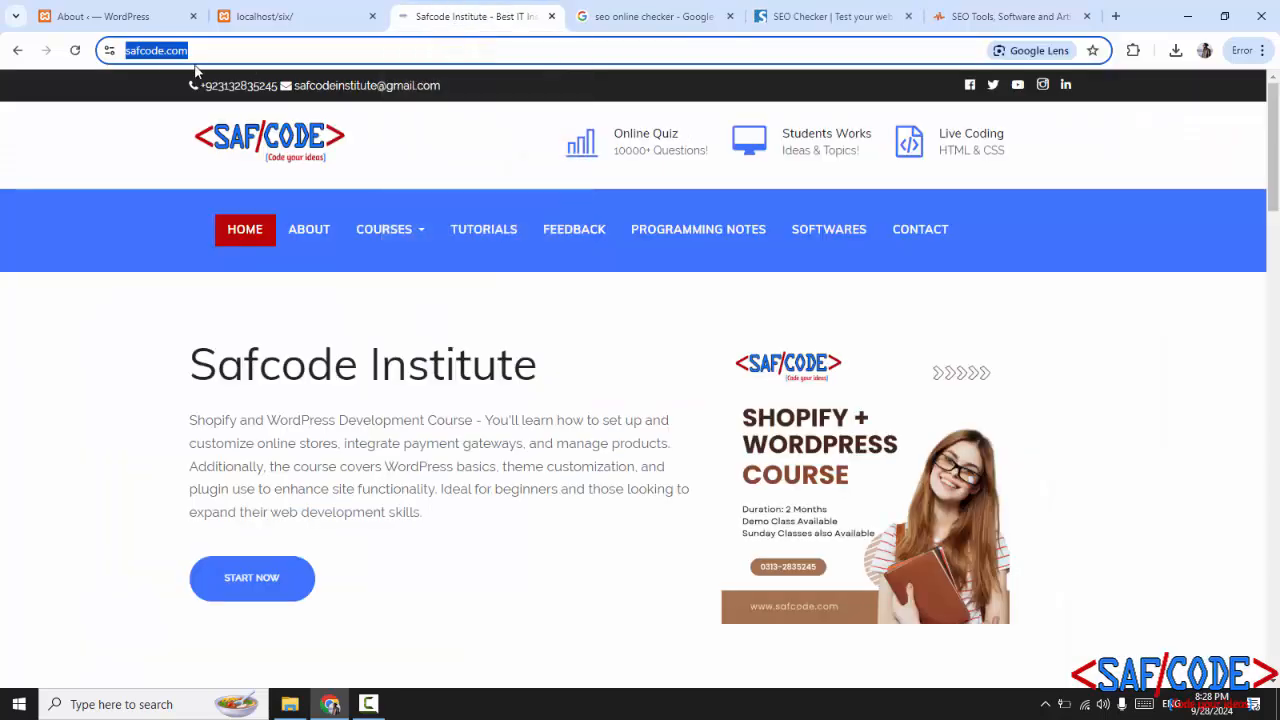
right_click(155, 53)
left_click(205, 203)
left_click(778, 12)
right_click(463, 360)
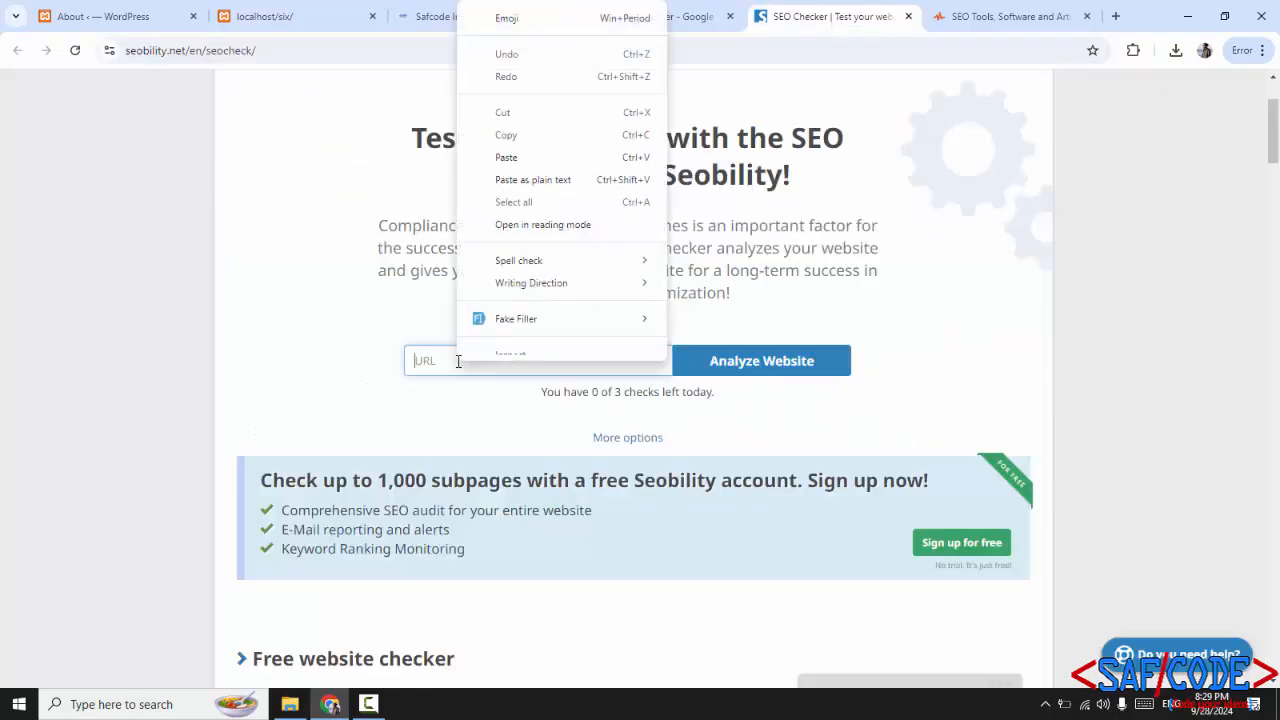
left_click(510, 168)
left_click(719, 372)
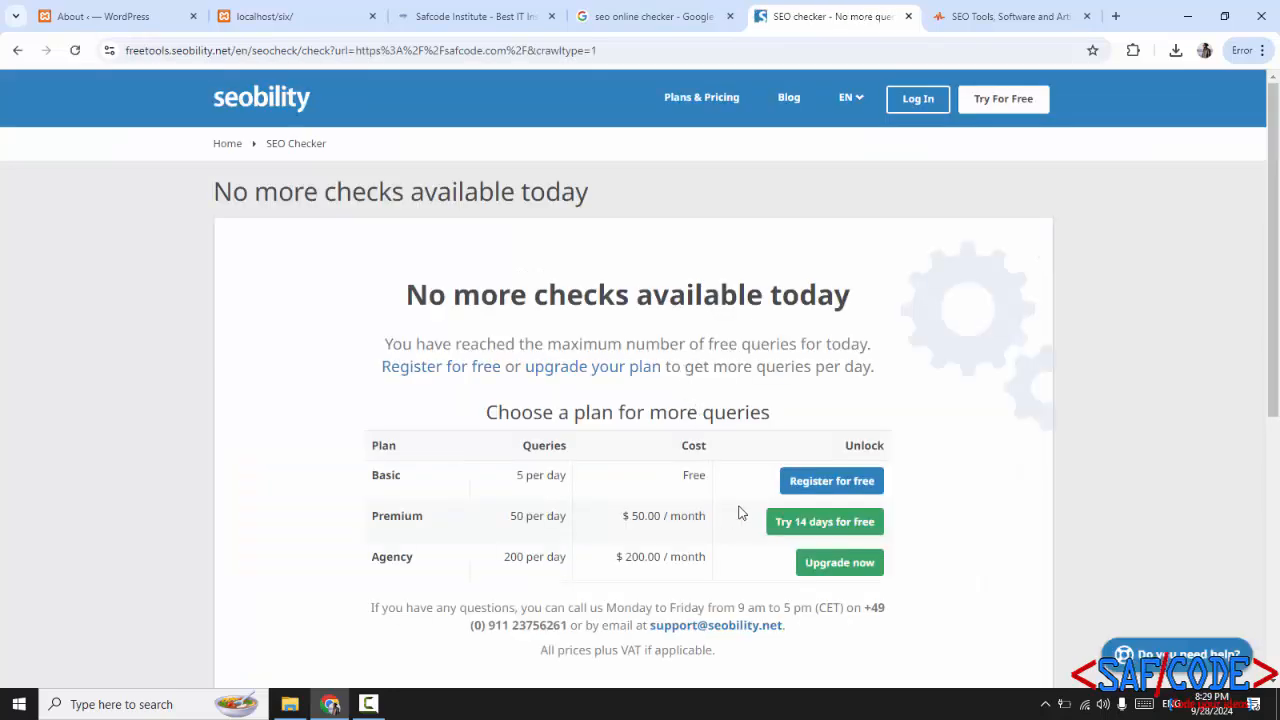
Step: Save the privacy choices on SEO Site Checkup, run a checkup of the copied safcode.com address, and close the Seobility tab
left_click(960, 16)
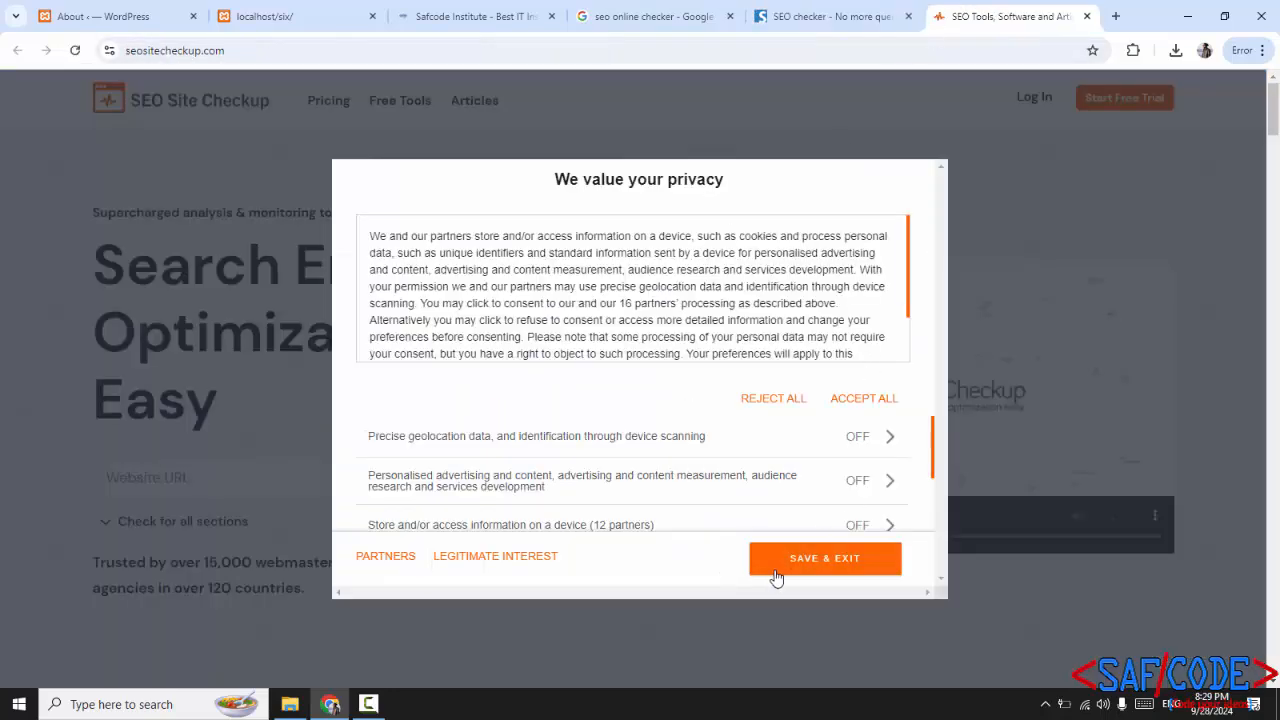
left_click(812, 560)
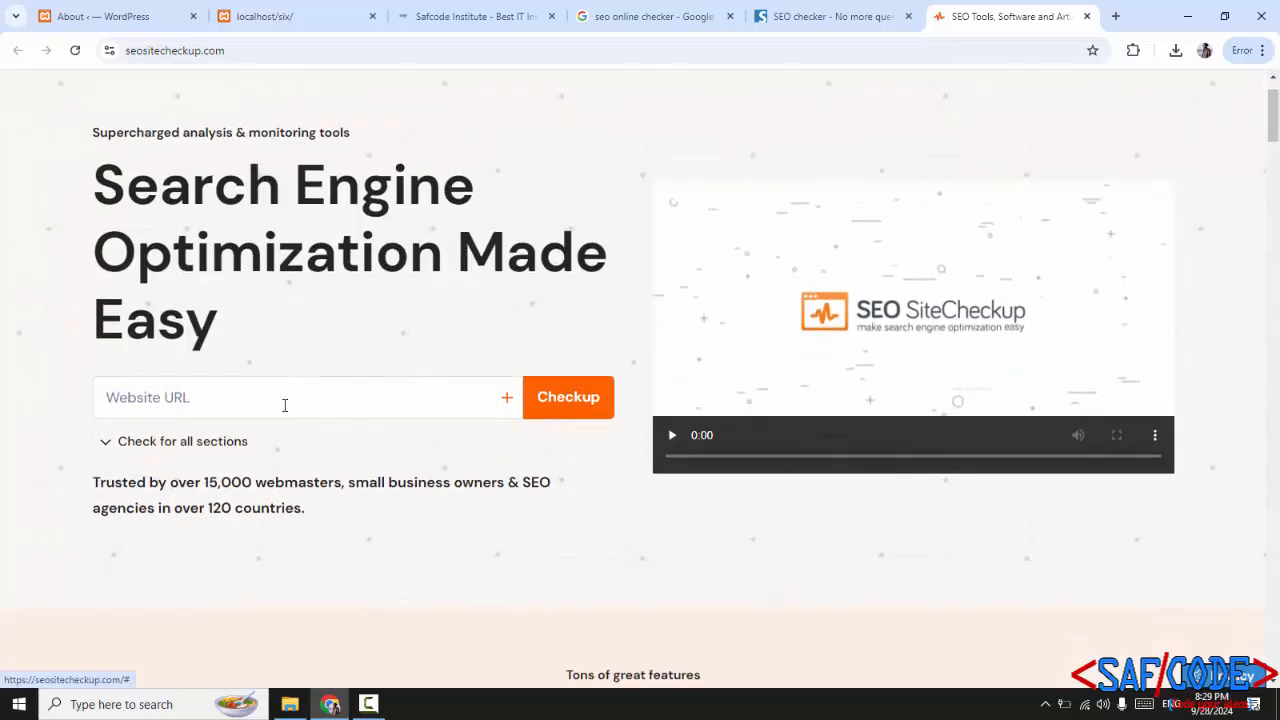
left_click(235, 406)
right_click(222, 408)
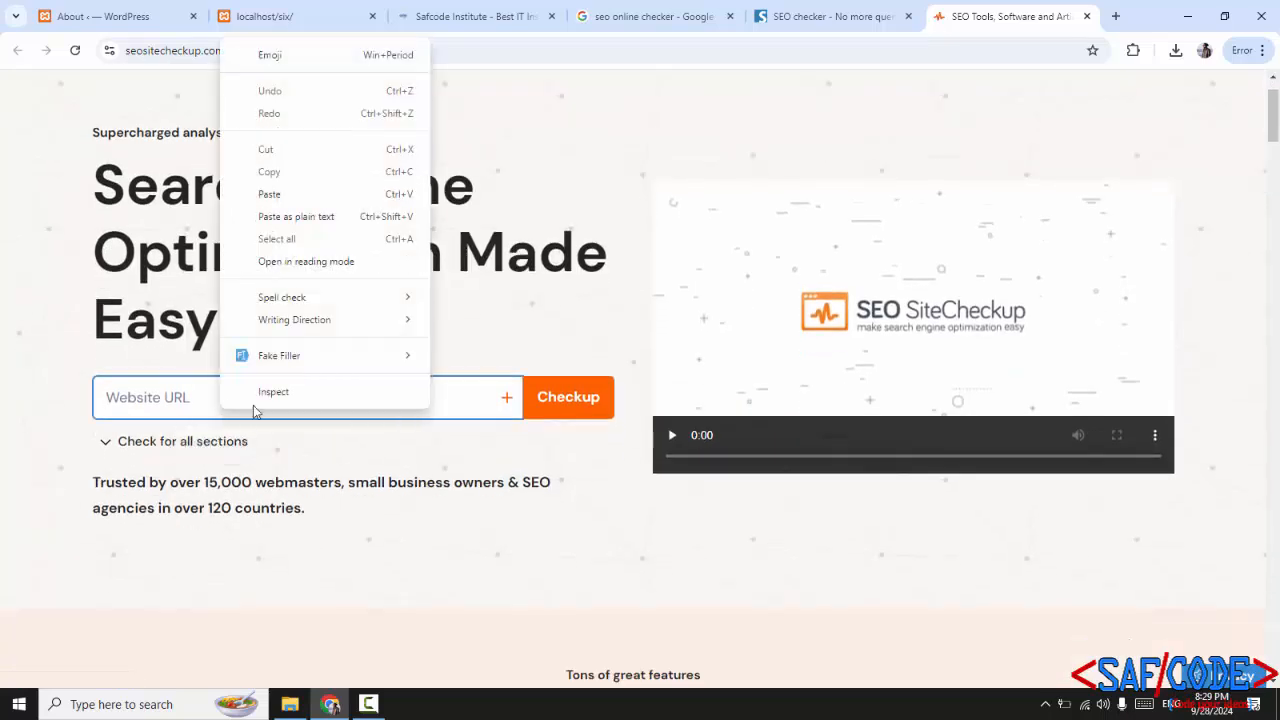
left_click(270, 193)
left_click(570, 397)
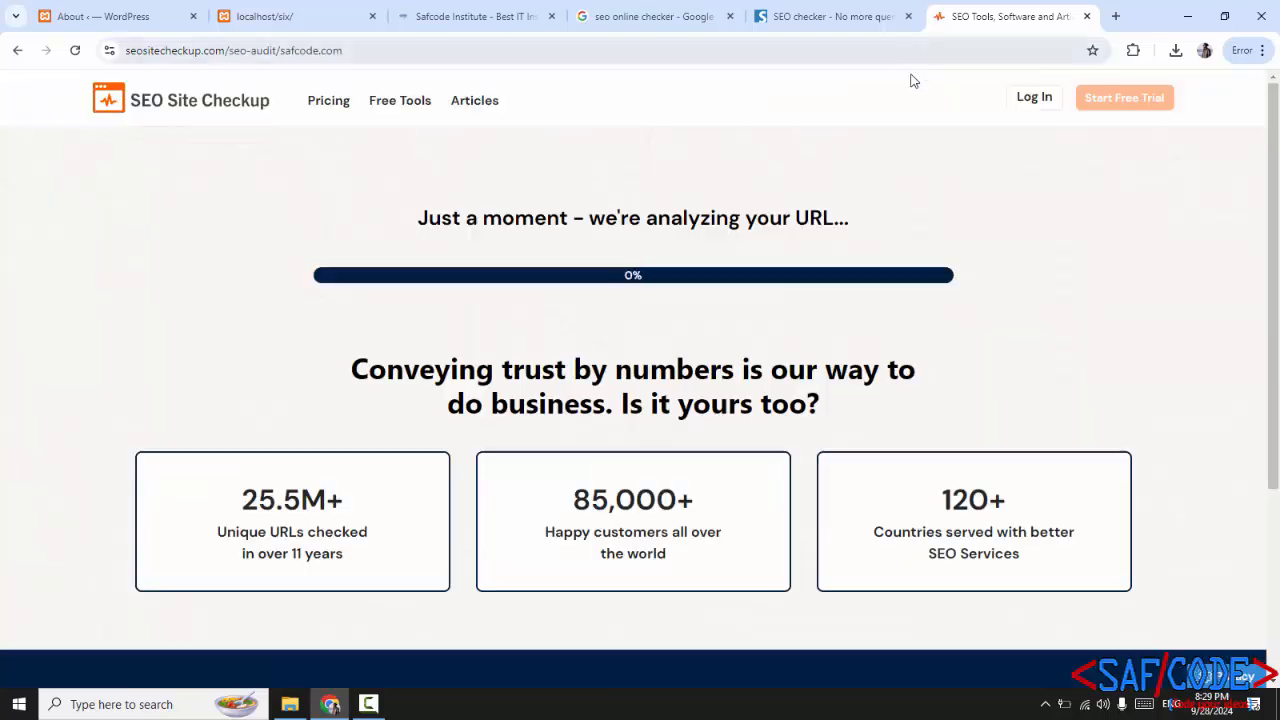
left_click(908, 16)
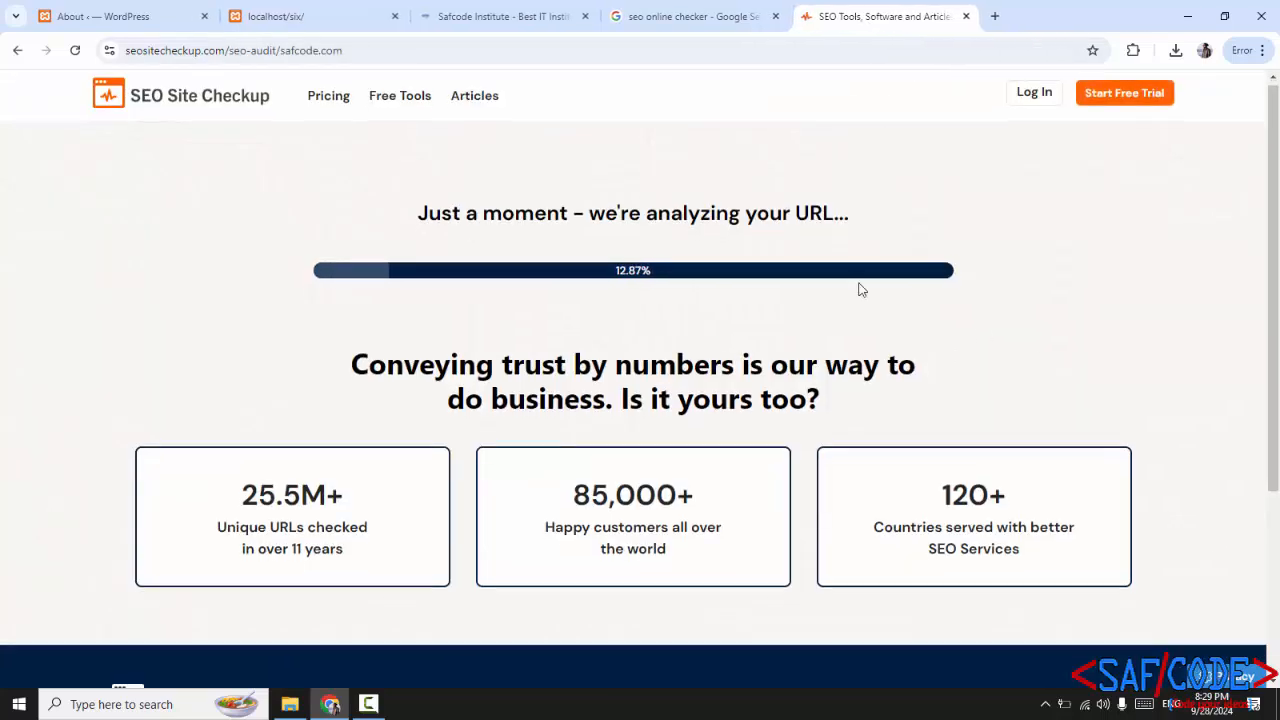
Step: Examine the safcode.com report's overall SEO score and its list of issues to fix, dismissing the free-trial offers
scroll(857, 286, "down", 1)
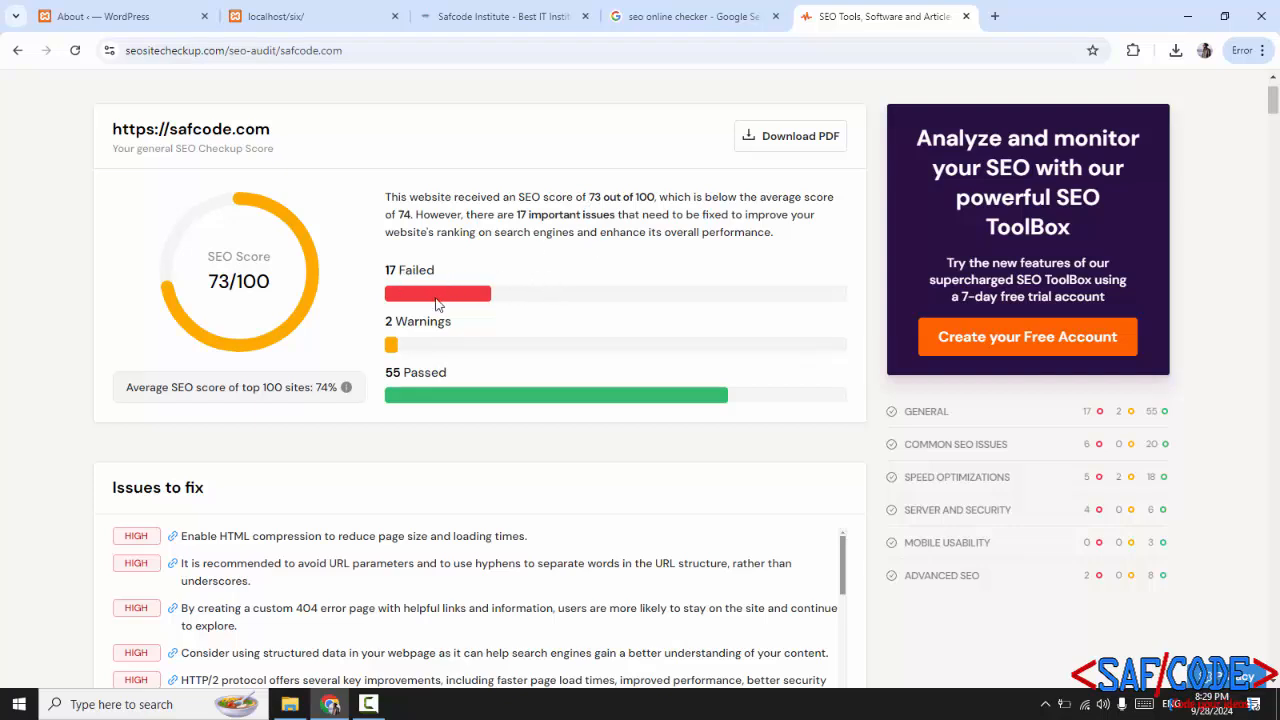
left_click(430, 400)
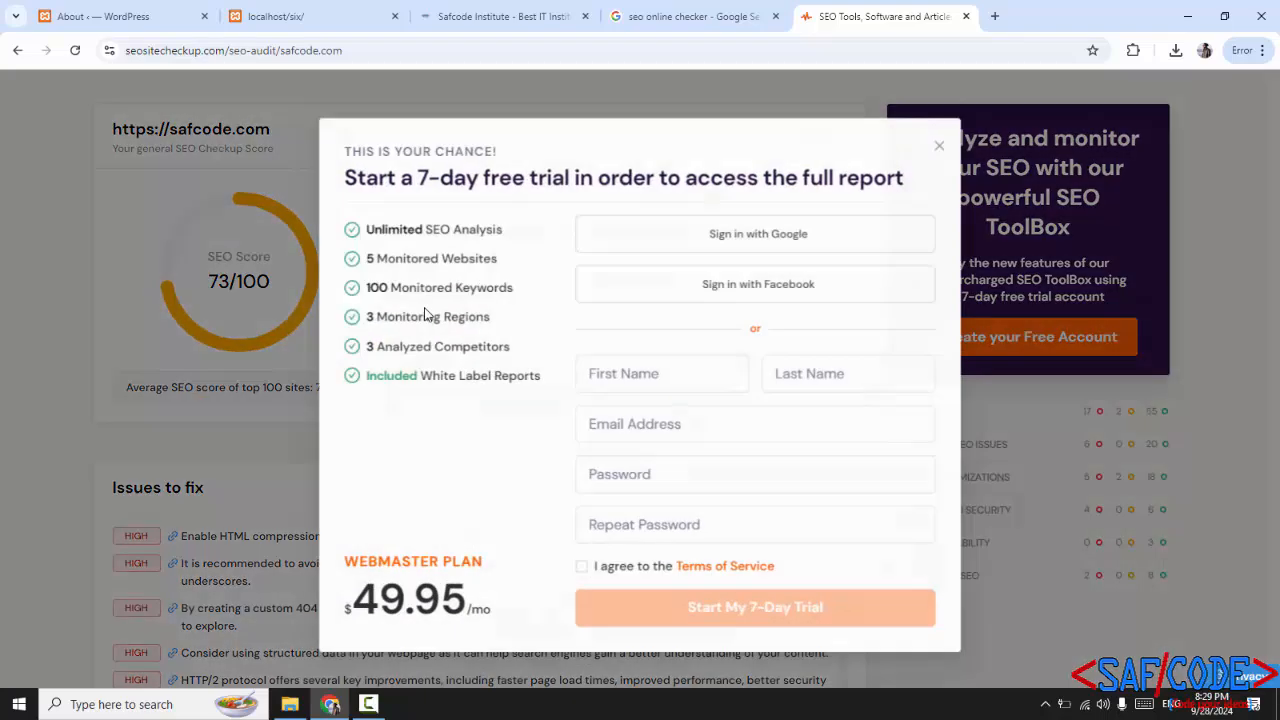
left_click(944, 142)
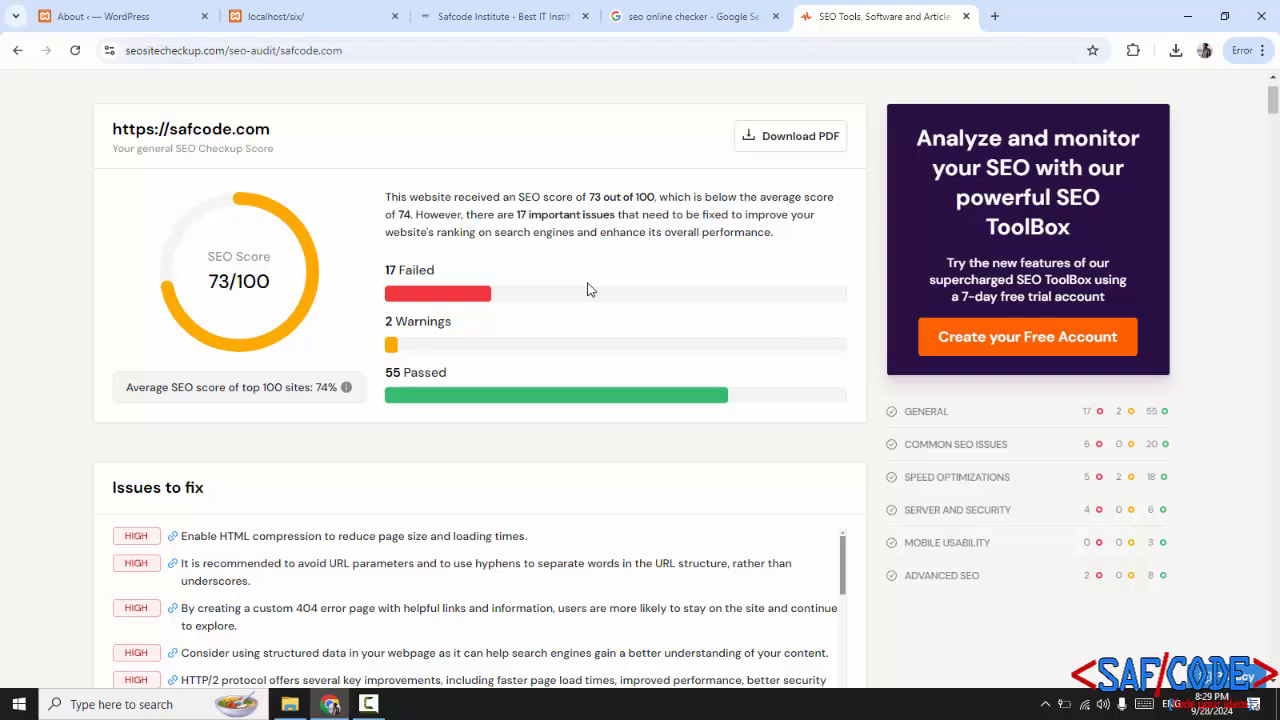
scroll(587, 289, "down", 3)
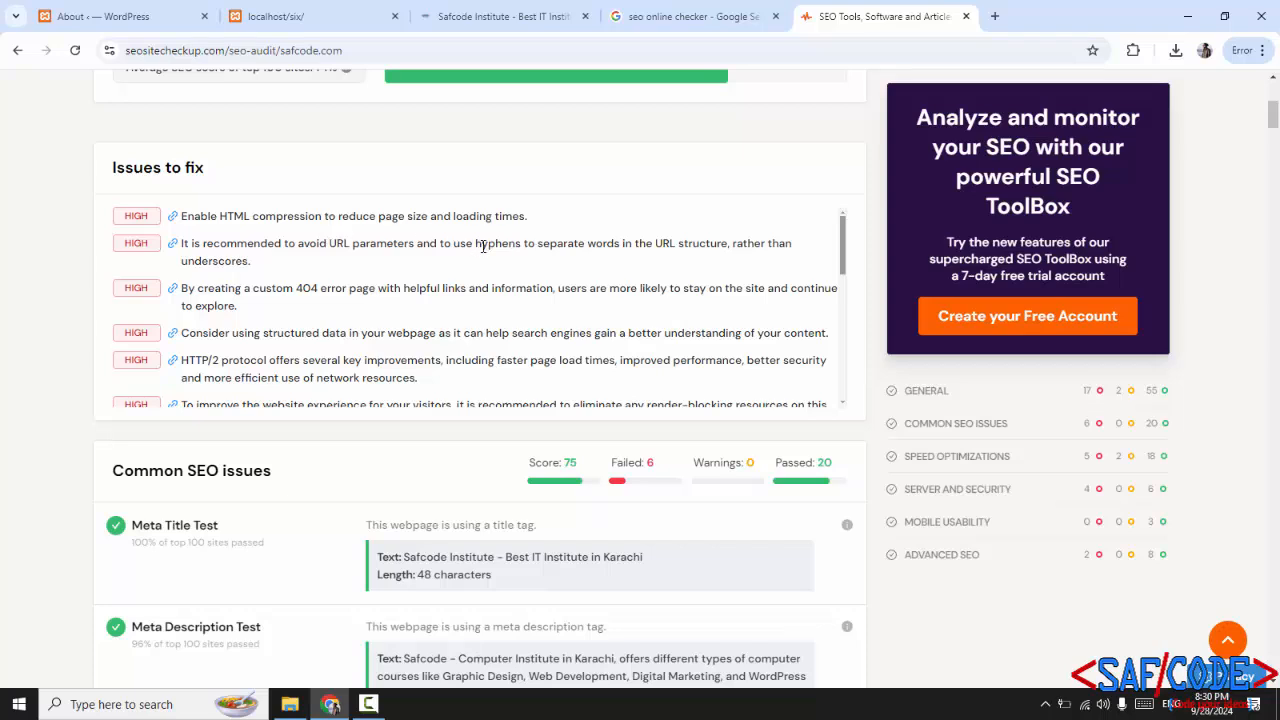
left_click_drag(483, 247, 632, 246)
left_click(761, 245)
left_click_drag(226, 288, 372, 289)
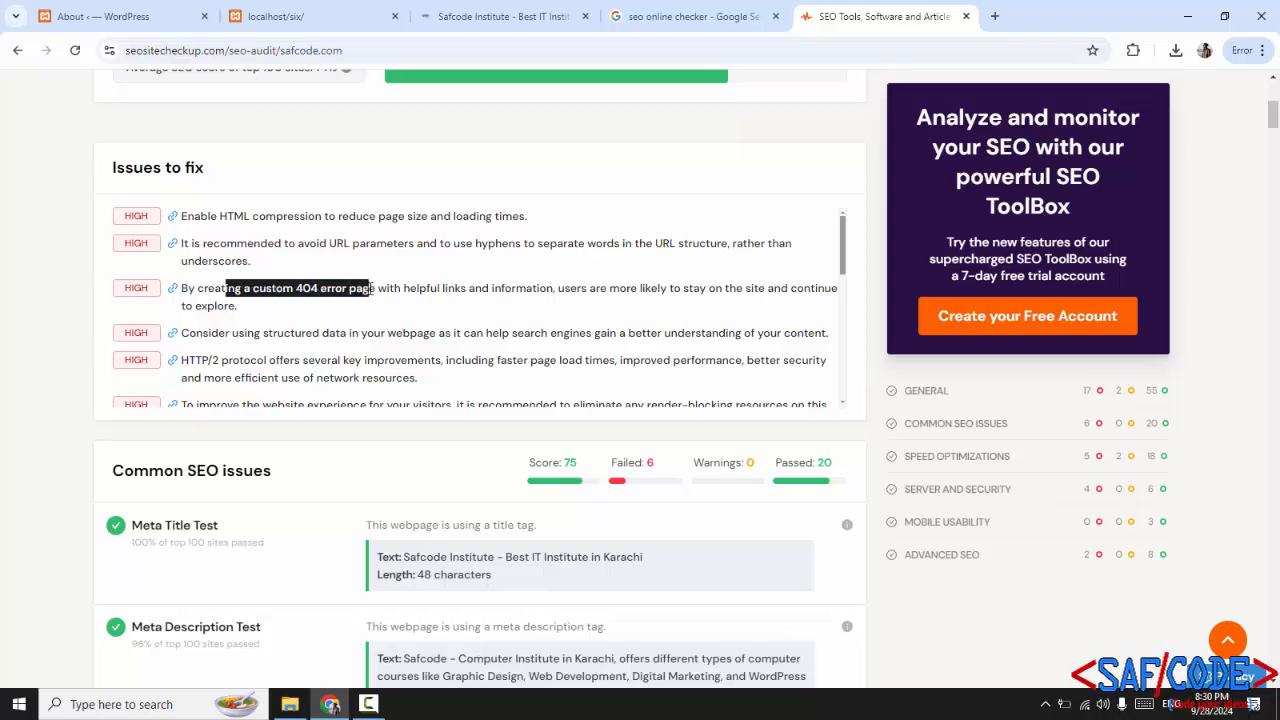
scroll(357, 280, "down", 6)
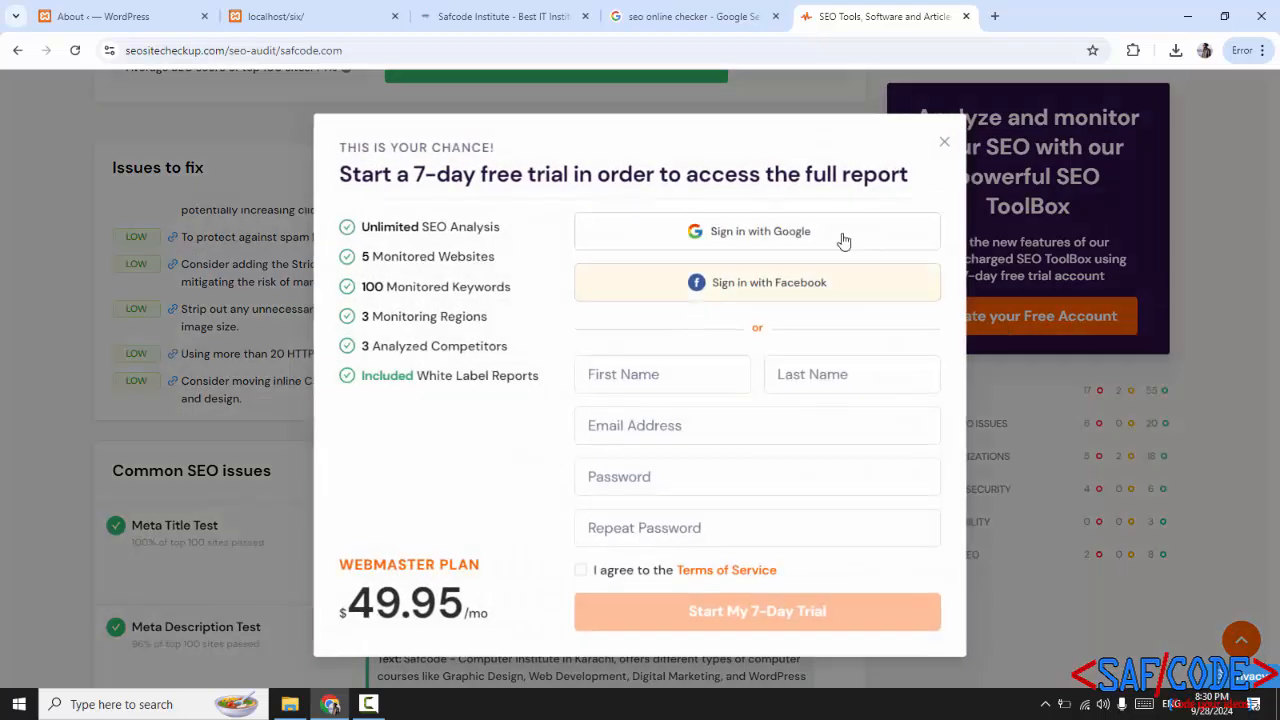
left_click(941, 145)
Step: Review the report's common SEO tests, including meta title and description, social meta tags, keywords, heading tags, robots.txt and sitemap
scroll(589, 336, "down", 2)
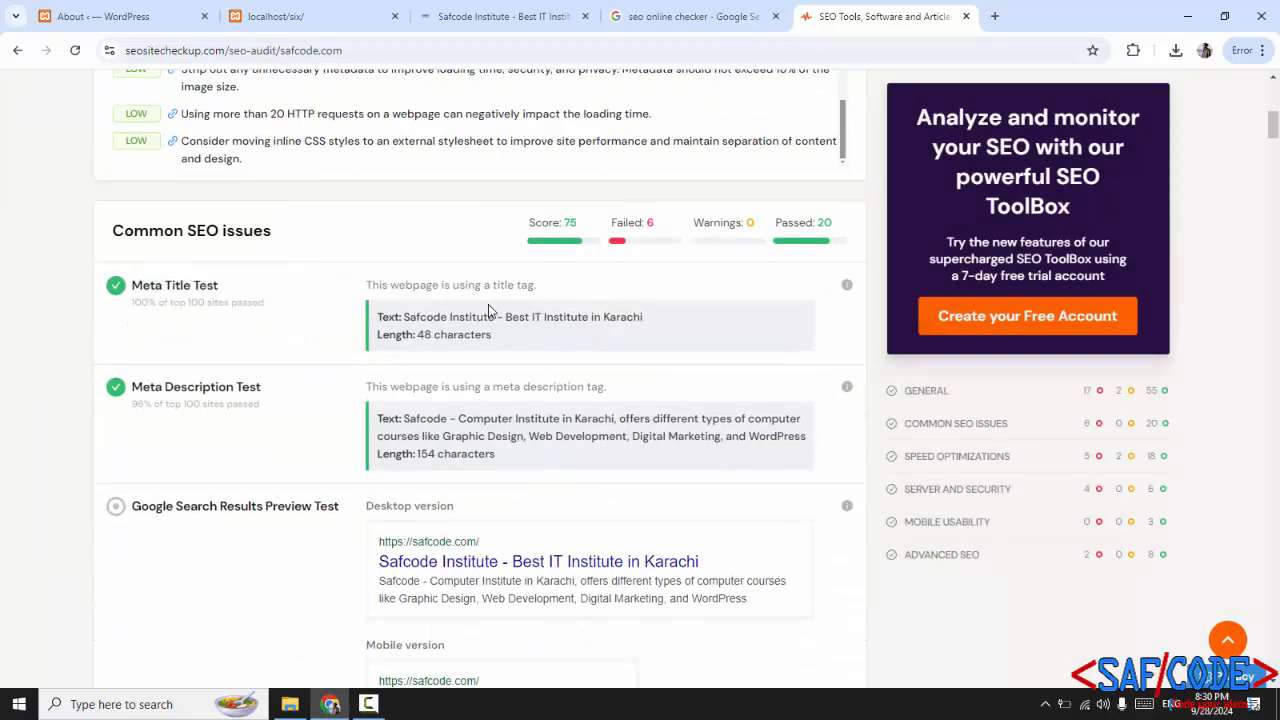
scroll(362, 320, "down", 1)
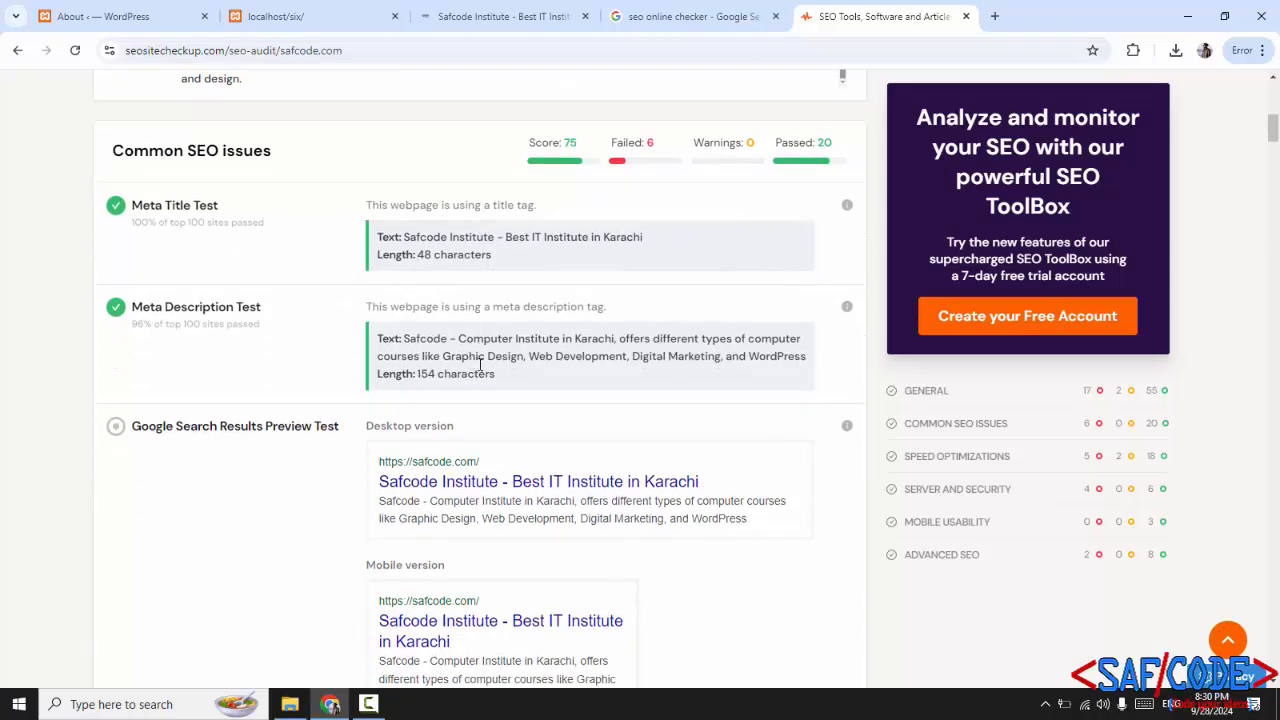
left_click_drag(414, 374, 452, 375)
scroll(574, 380, "down", 2)
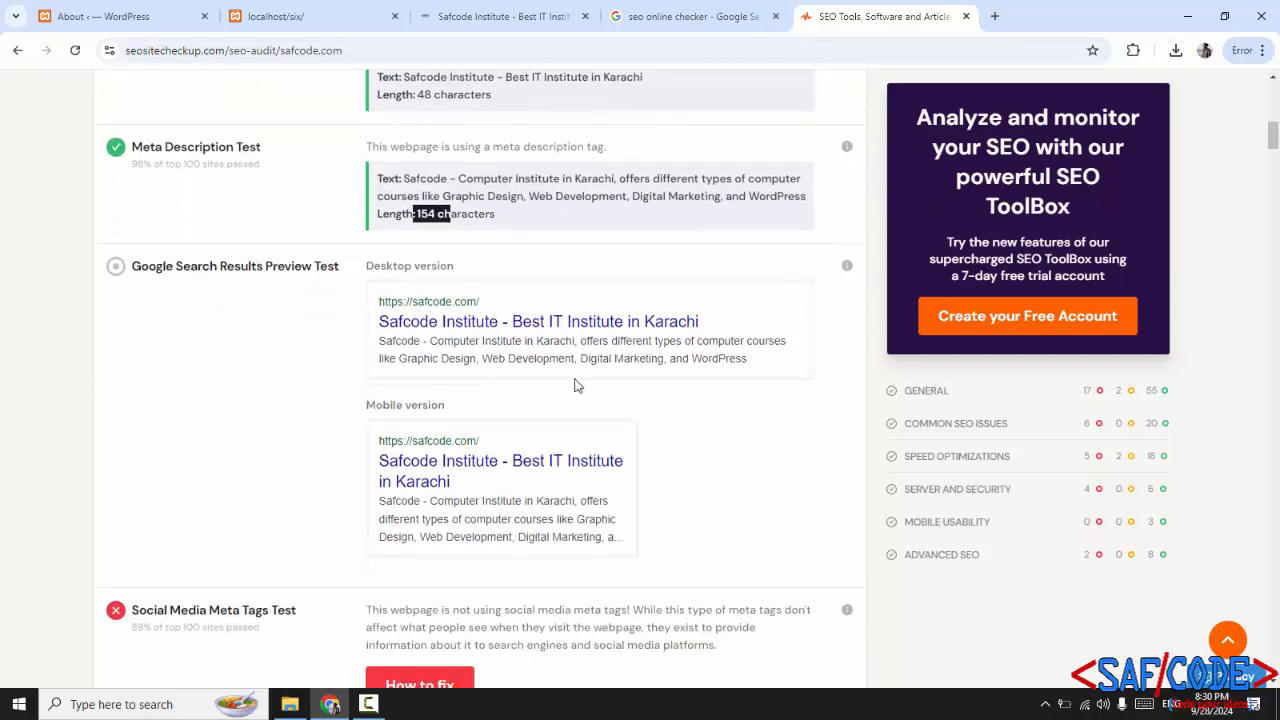
scroll(501, 403, "down", 4)
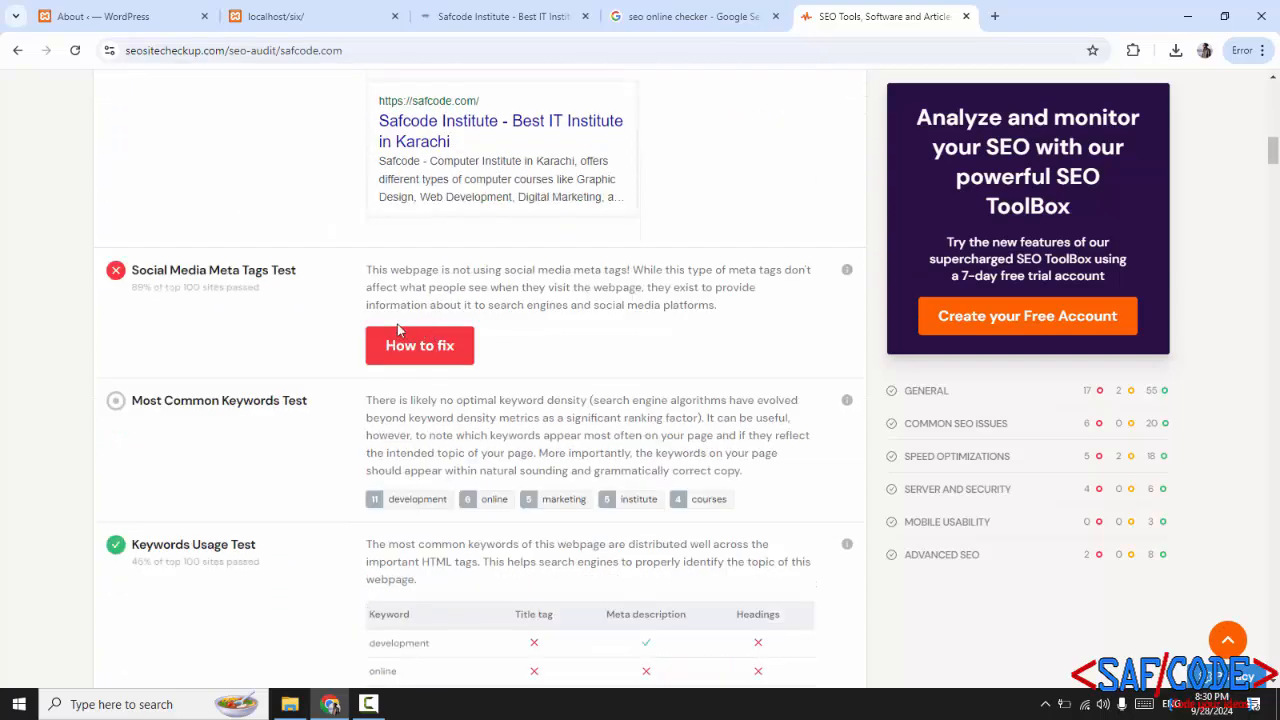
mouse_move(155, 224)
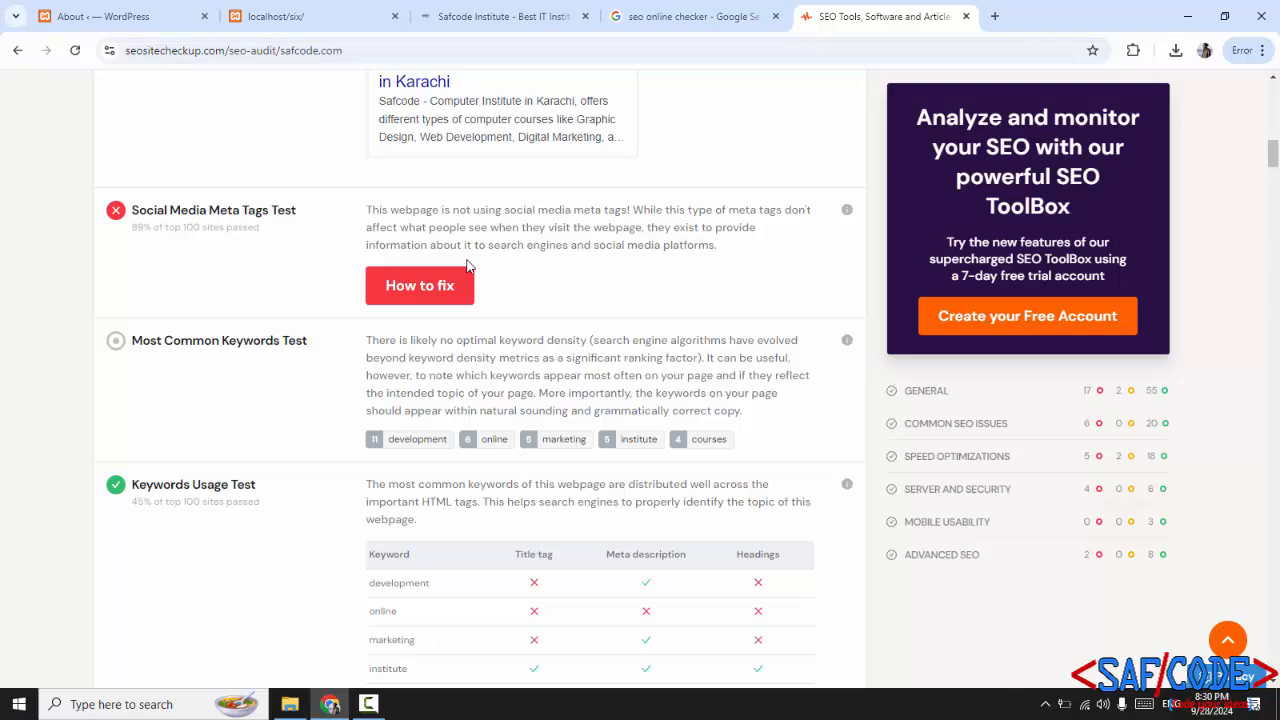
scroll(316, 283, "down", 1)
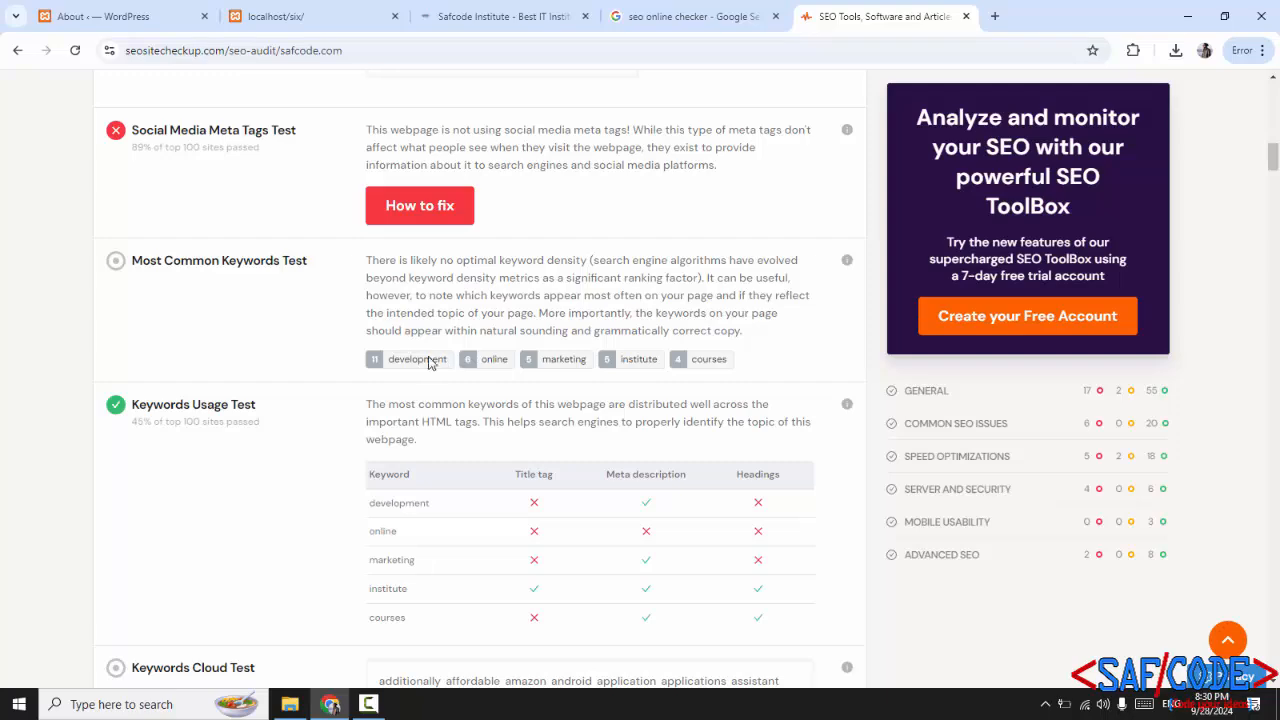
scroll(163, 294, "down", 6)
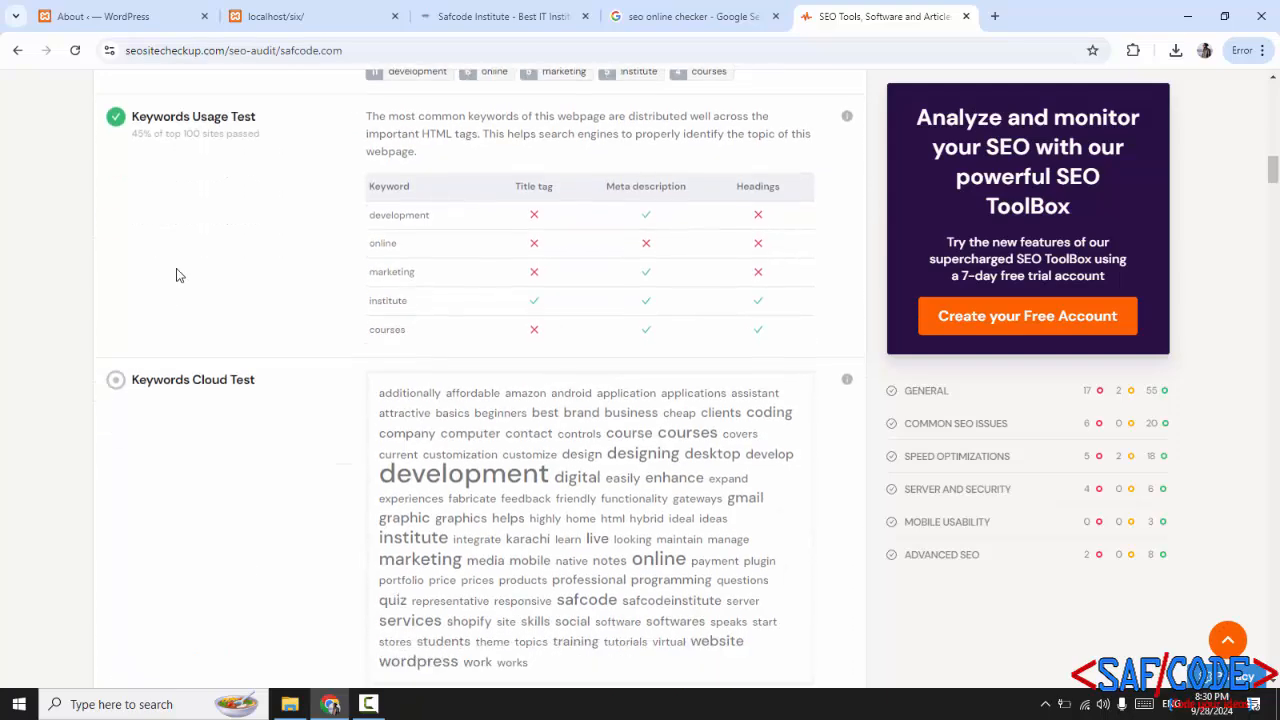
scroll(322, 372, "down", 5)
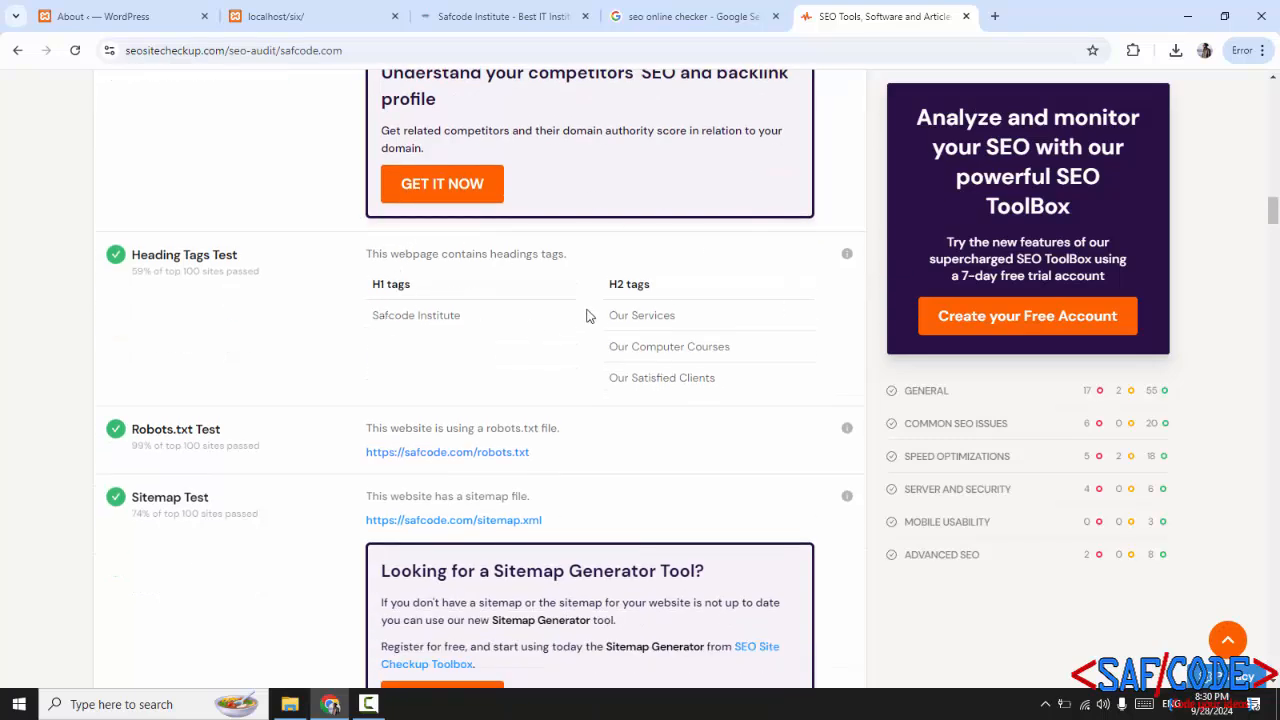
scroll(242, 274, "down", 2)
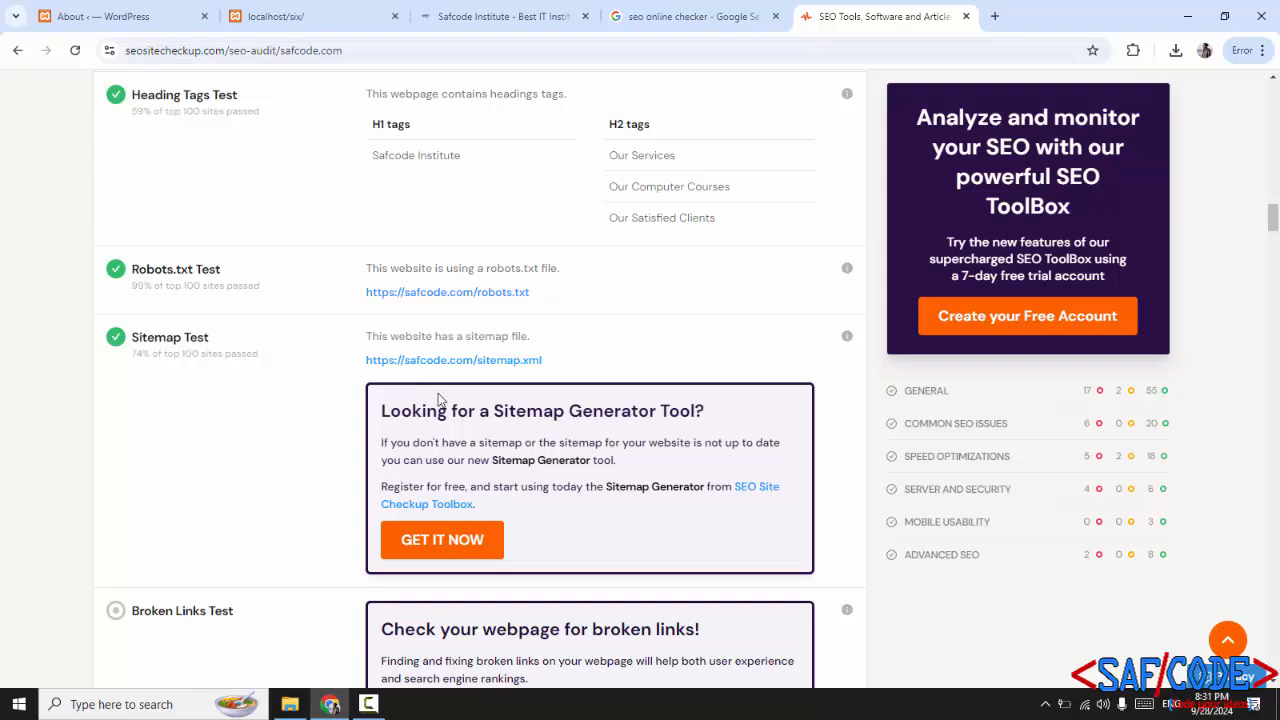
scroll(543, 403, "up", 15)
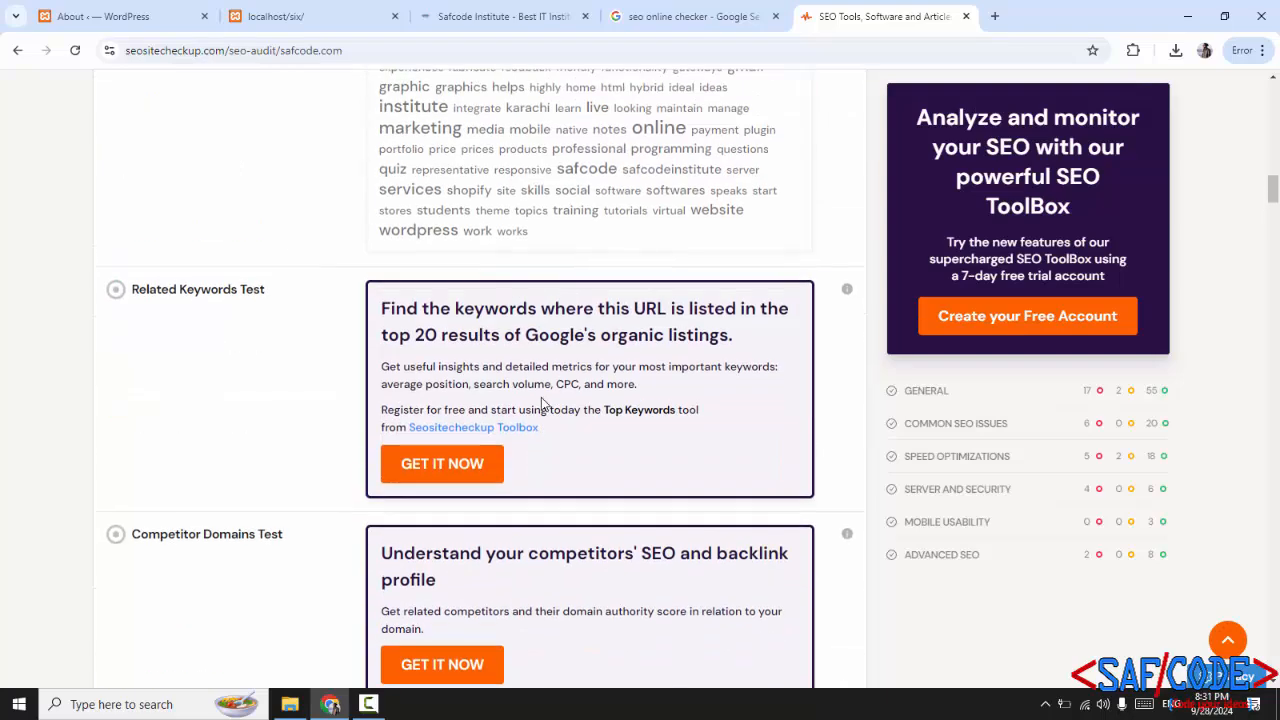
scroll(543, 403, "up", 8)
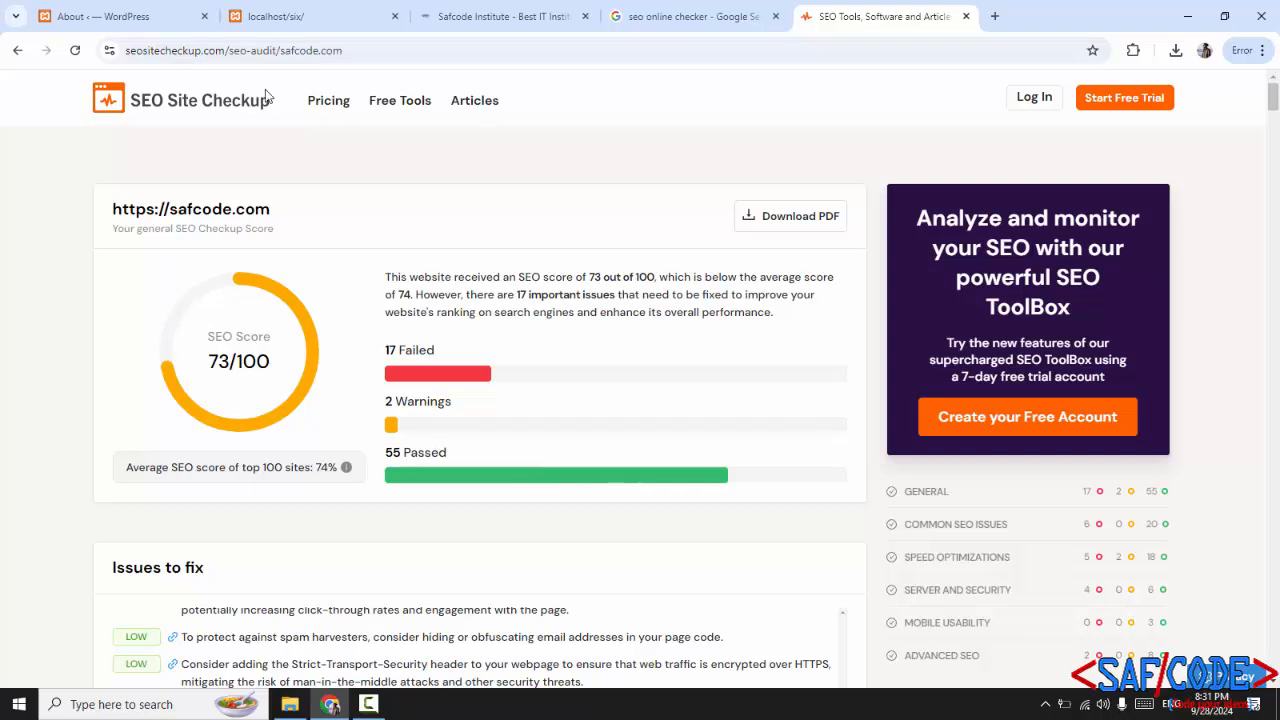
Step: Return to the WordPress admin tab and close the SEO Site Checkup report and Google search tabs
left_click(155, 14)
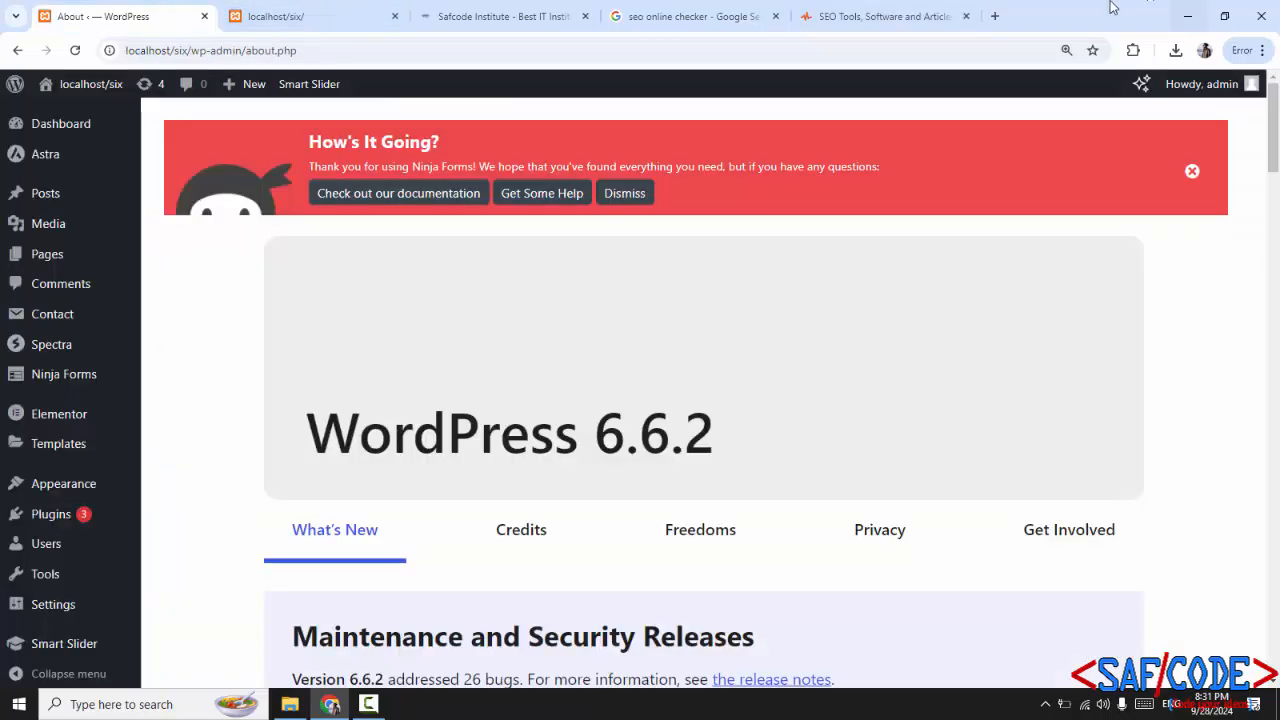
left_click(966, 16)
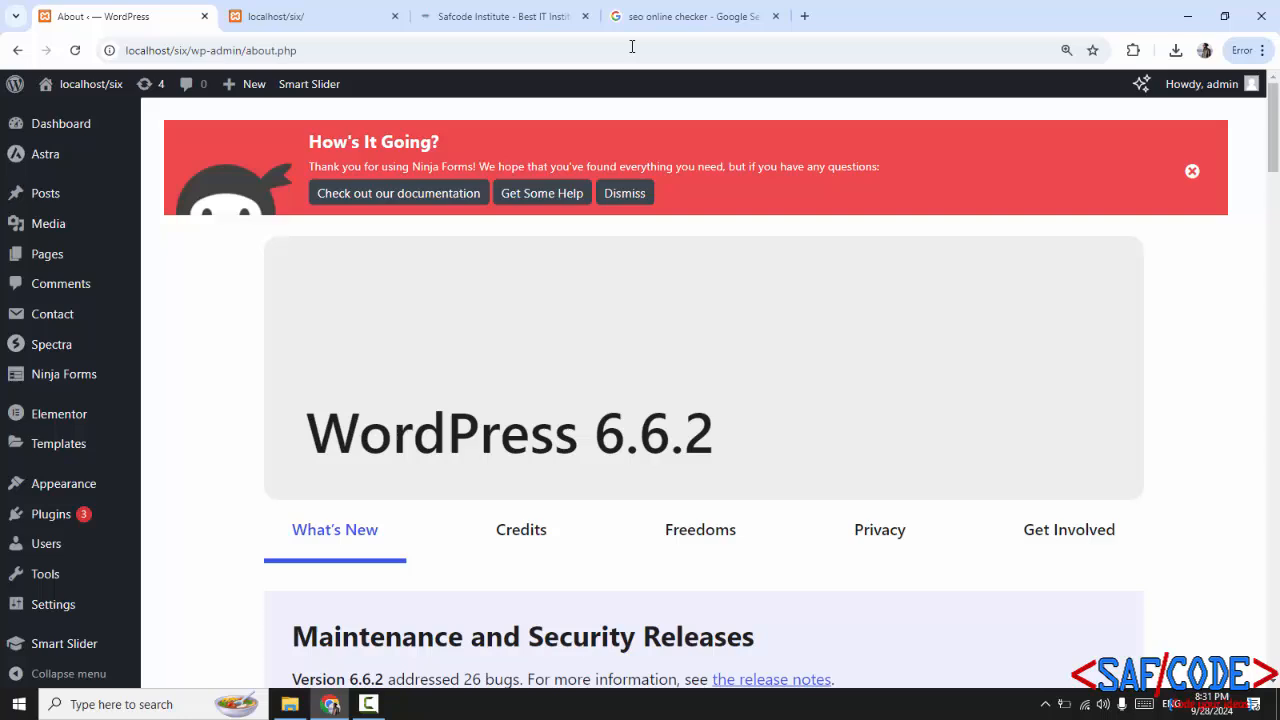
left_click(775, 16)
Step: Look through the site's installed plugins and open the page for adding a new plugin
scroll(30, 420, "down", 2)
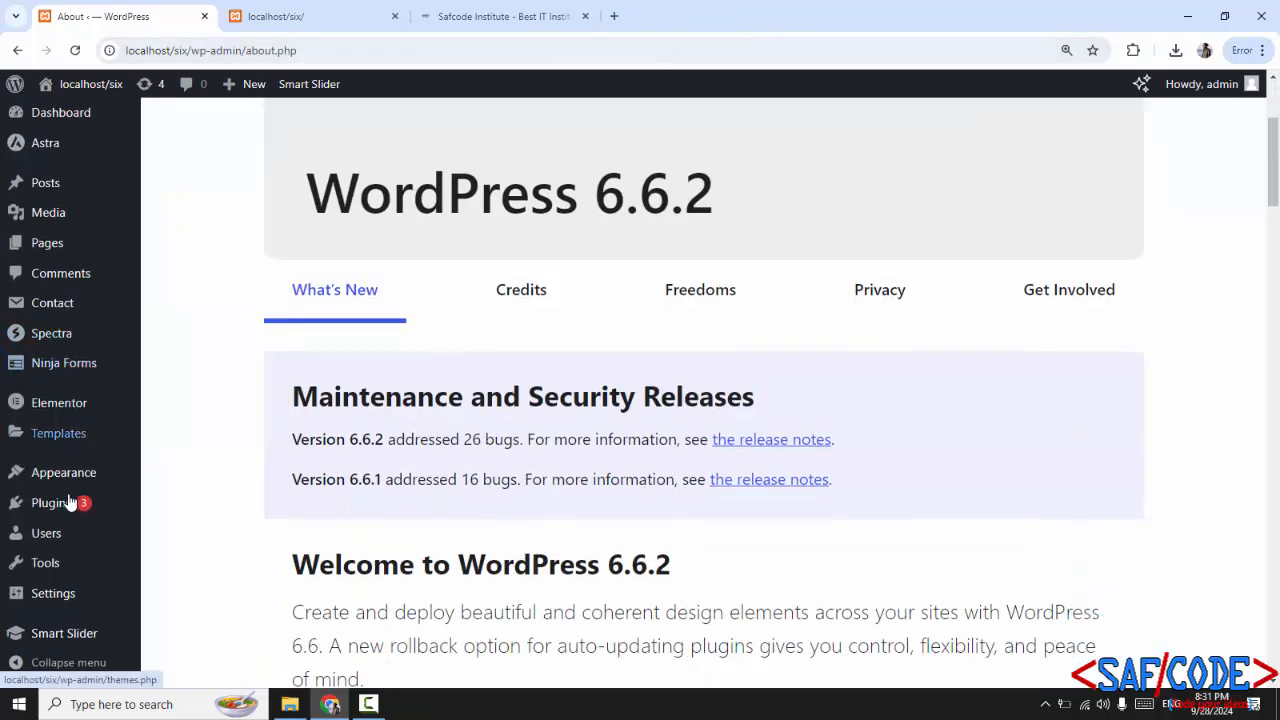
left_click(66, 506)
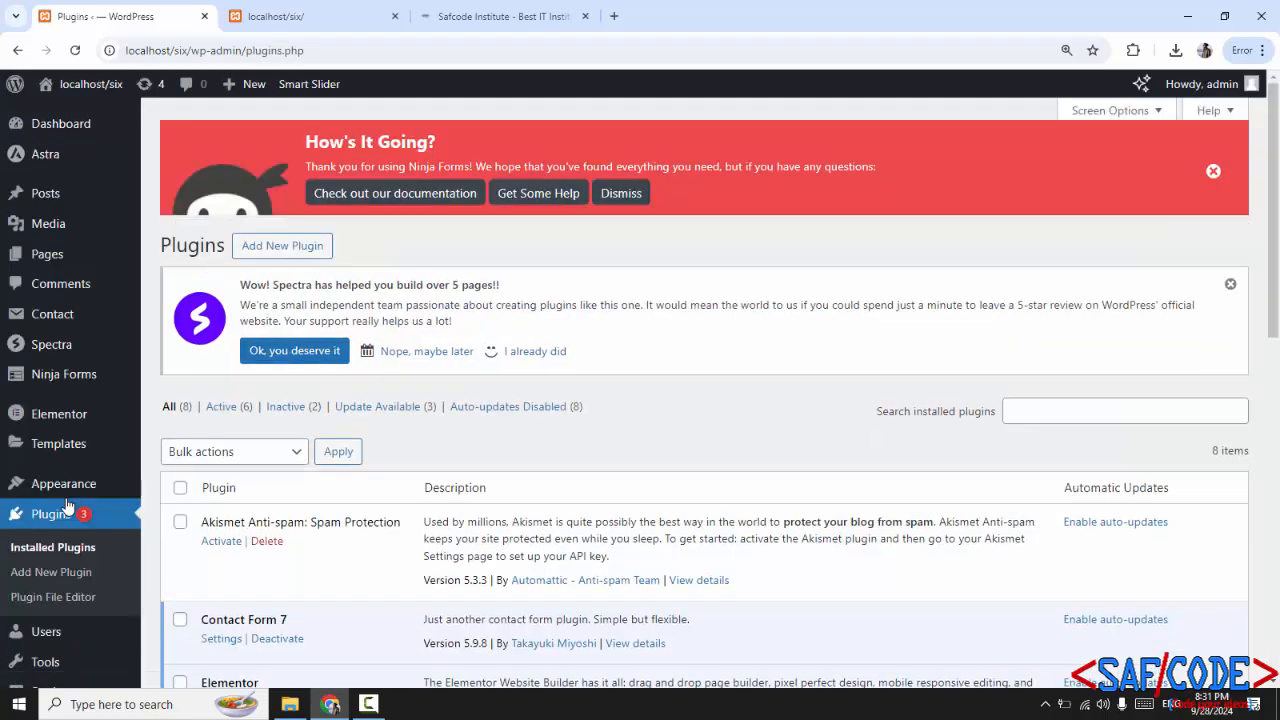
scroll(485, 410, "down", 4)
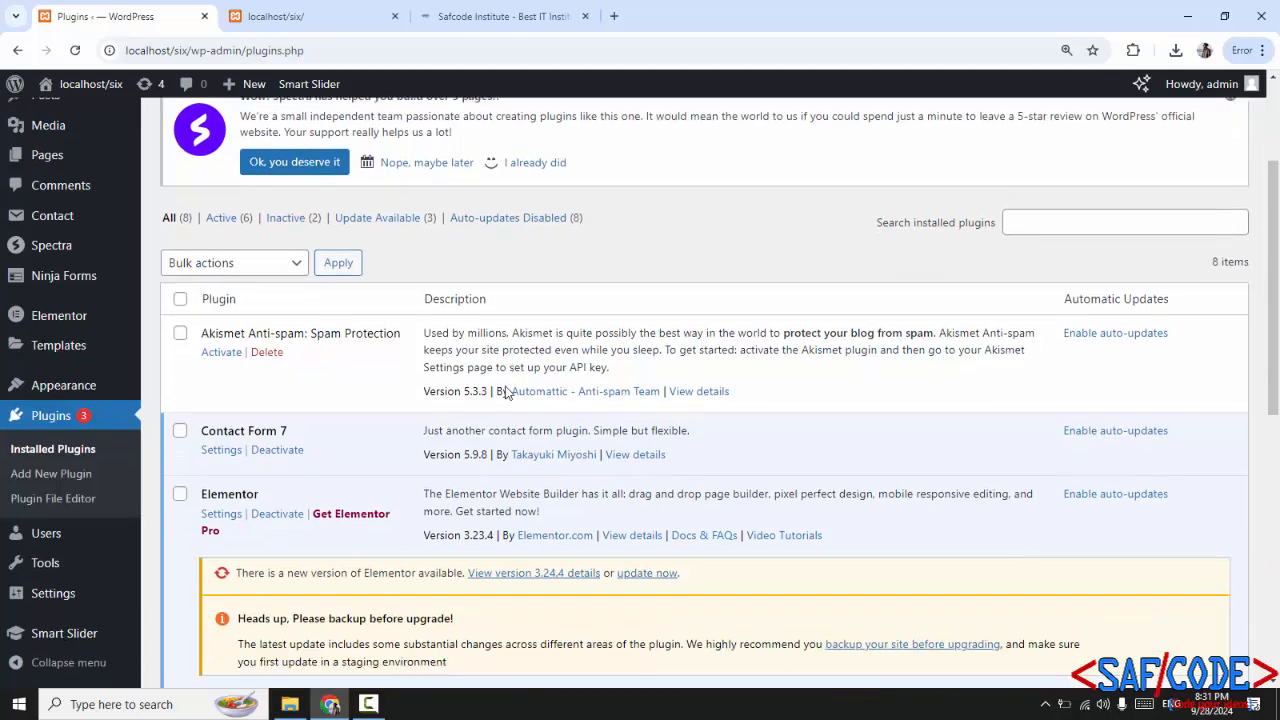
scroll(495, 385, "up", 3)
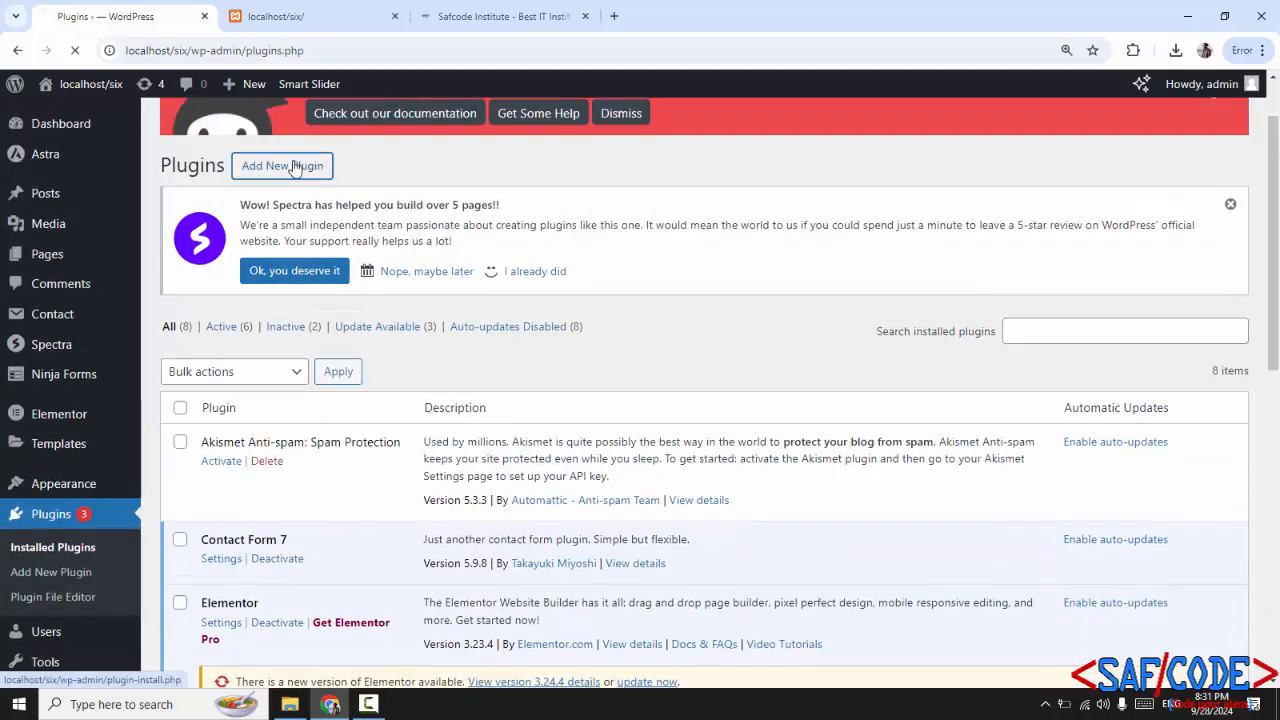
left_click(294, 166)
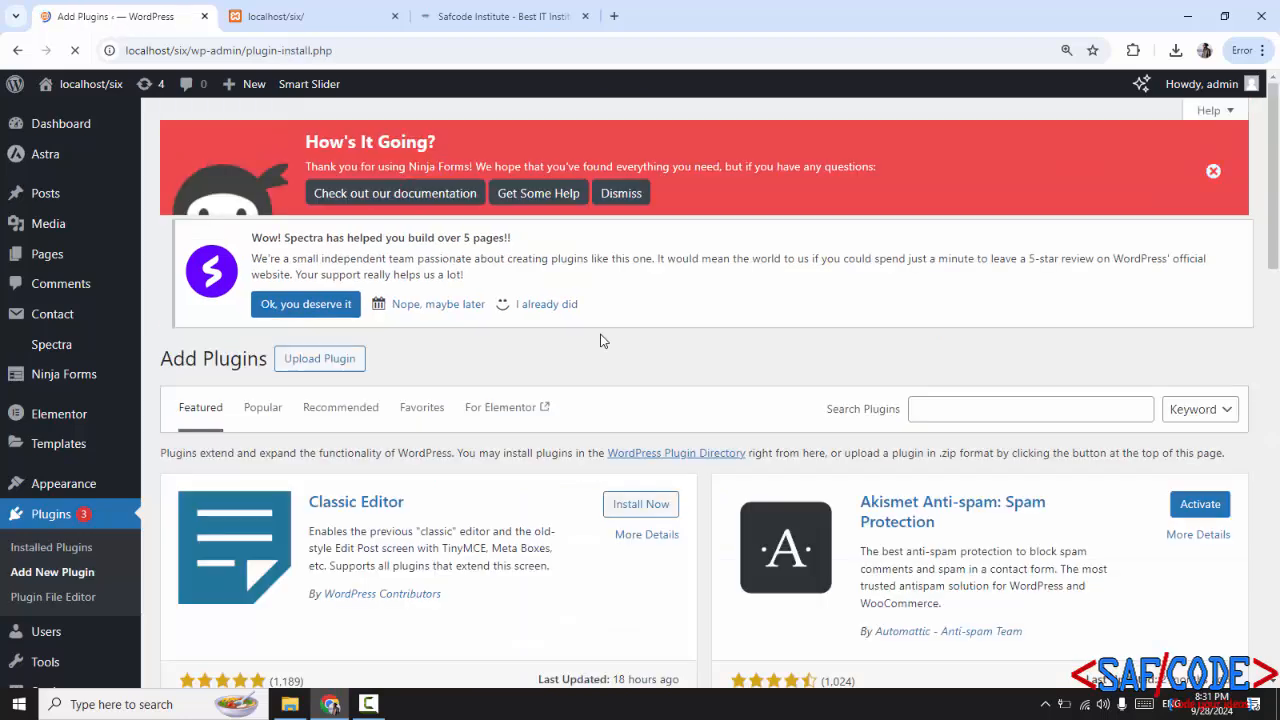
Step: Search the plugin directory for "yoast seo"
scroll(716, 352, "down", 1)
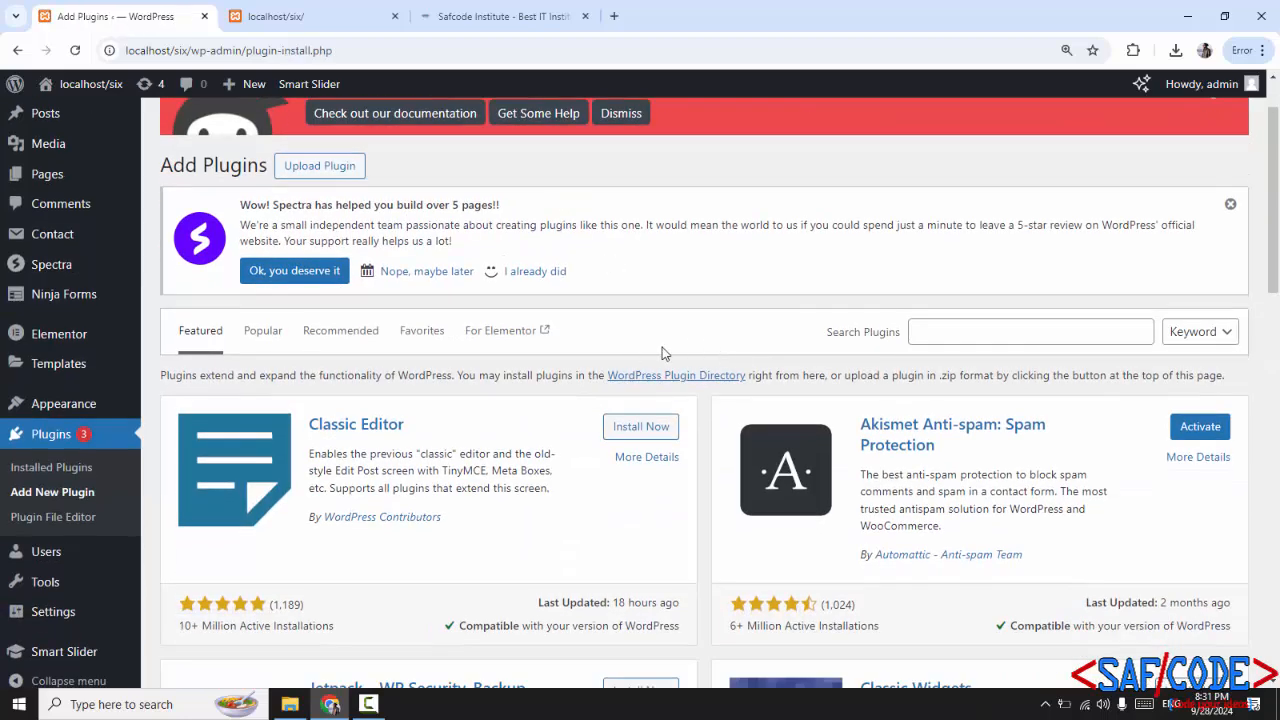
left_click(963, 335)
type("y")
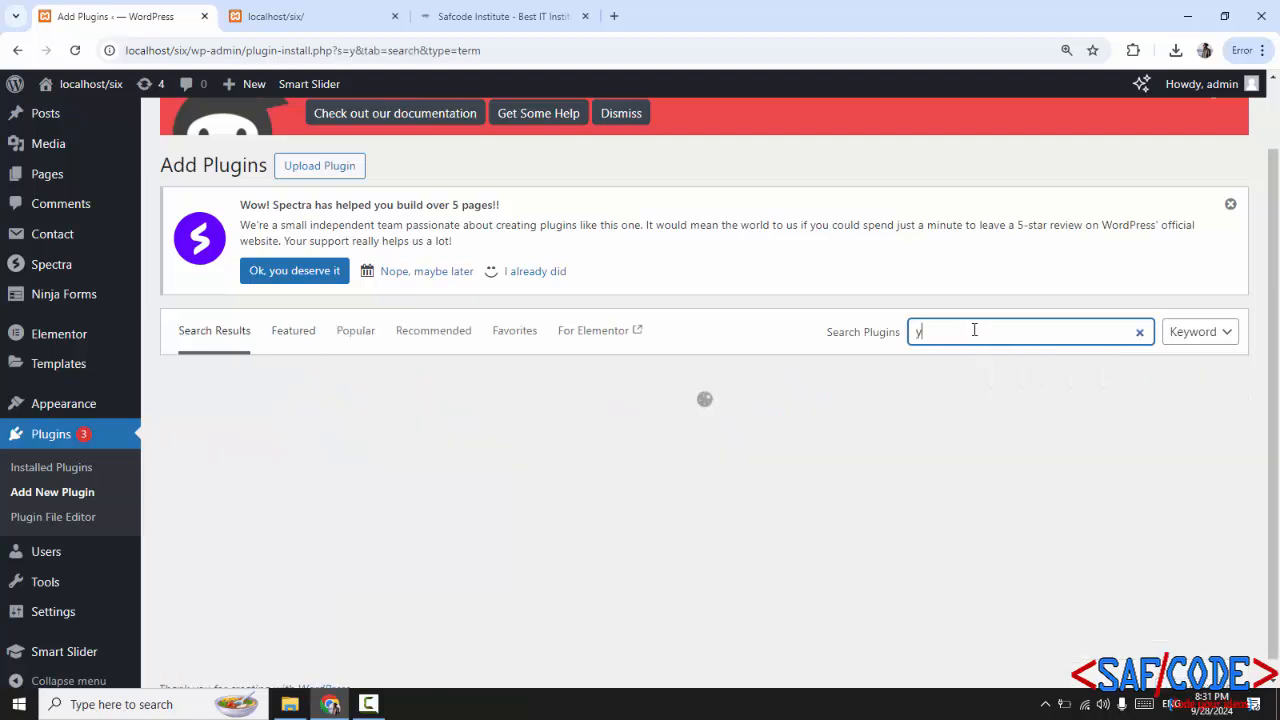
type("oast seo")
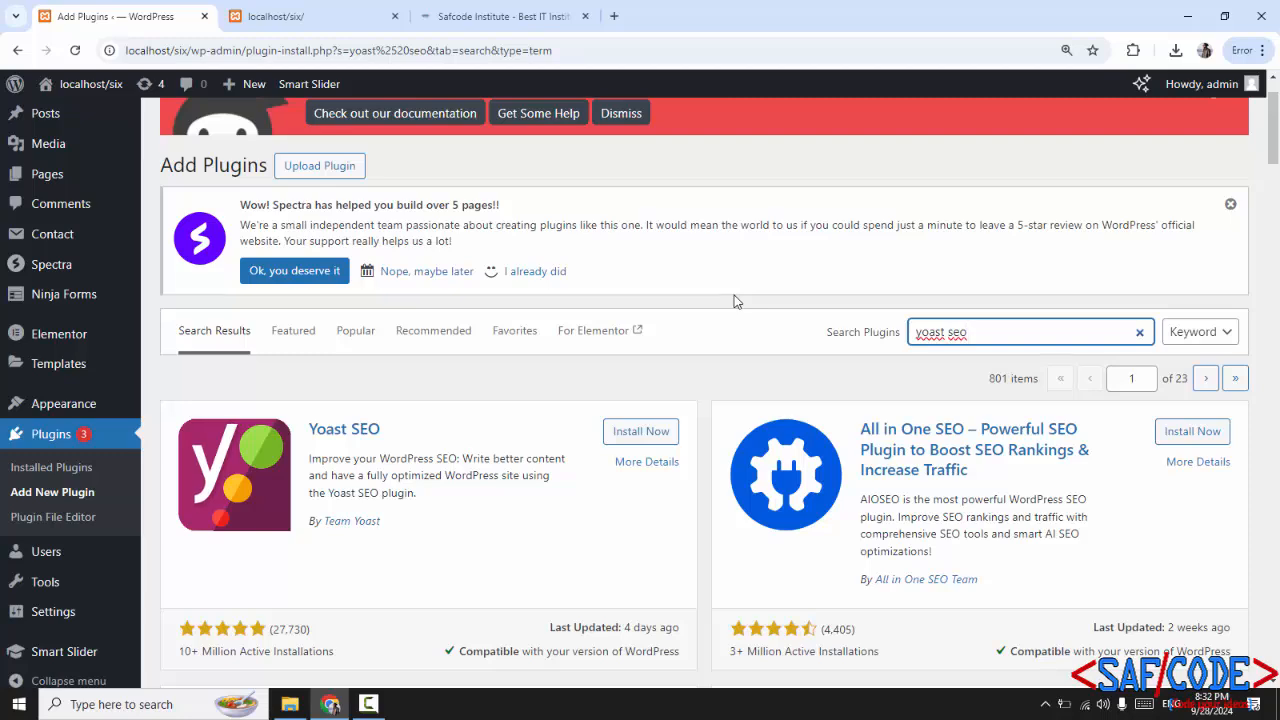
Step: Install the Yoast SEO plugin by Team Yoast and activate it on the site
scroll(735, 301, "down", 3)
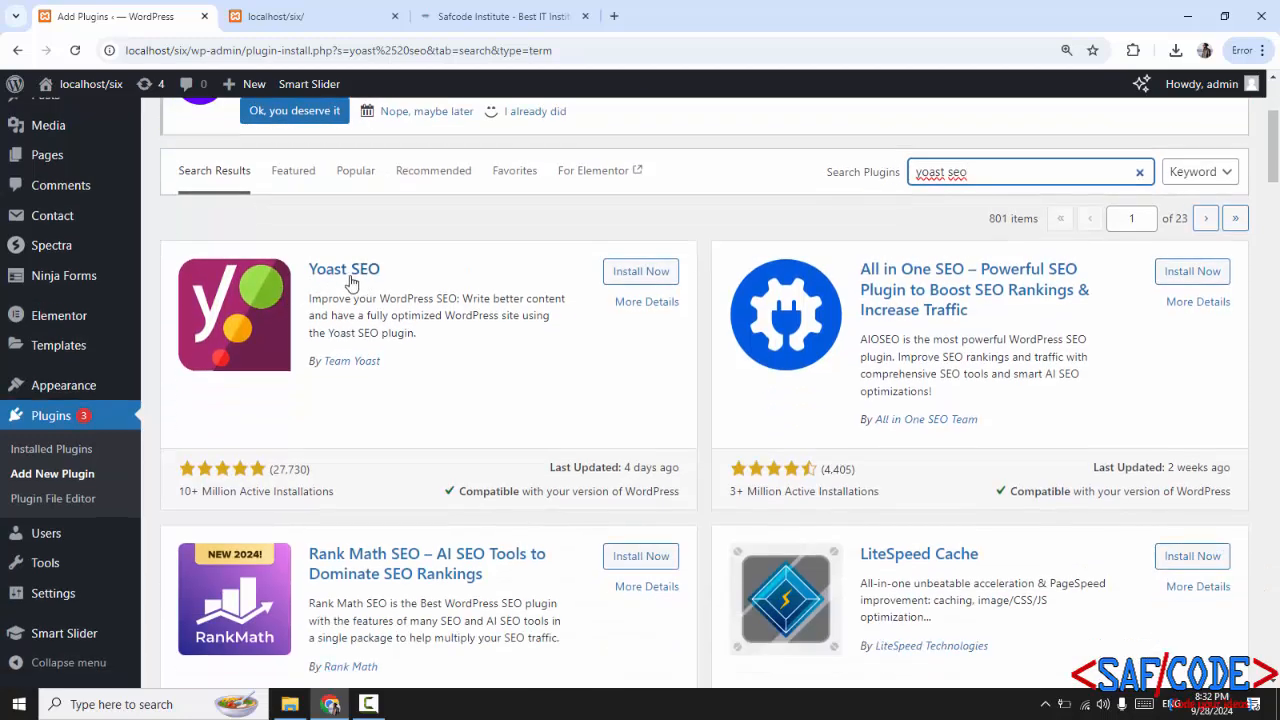
left_click(638, 285)
left_click(638, 285)
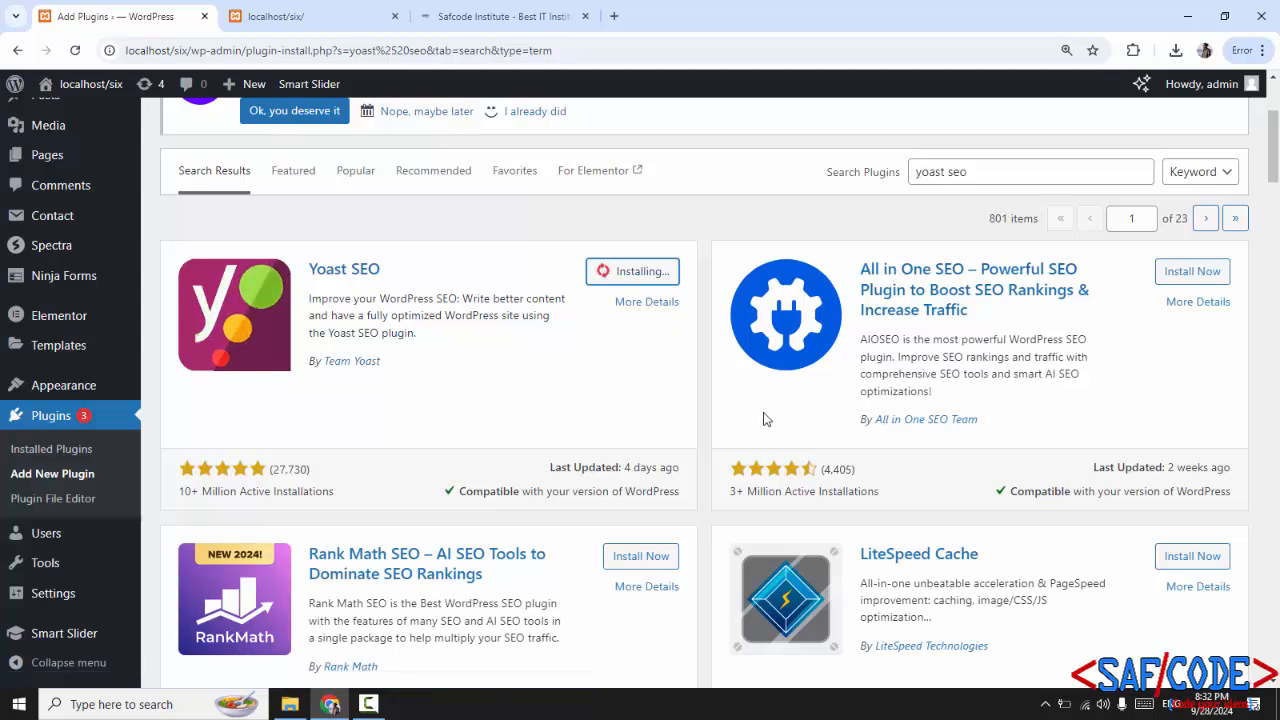
scroll(449, 453, "down", 1)
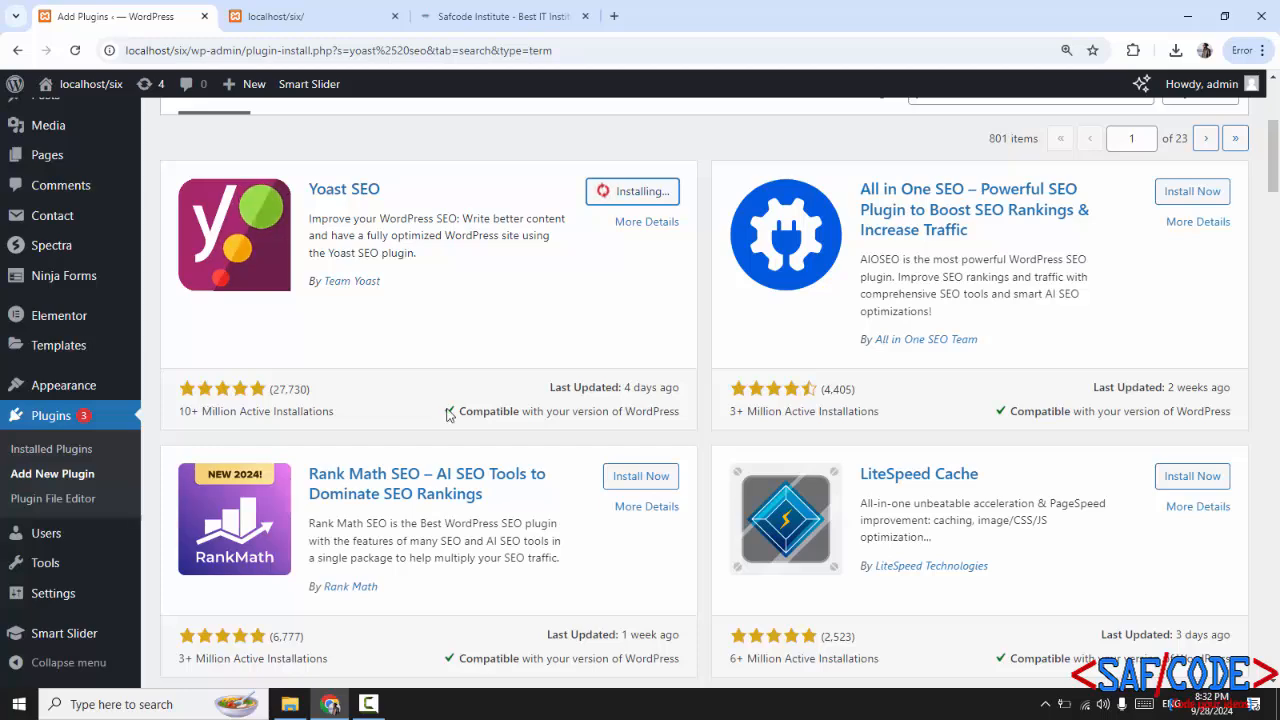
scroll(460, 410, "down", 1)
scroll(493, 395, "up", 3)
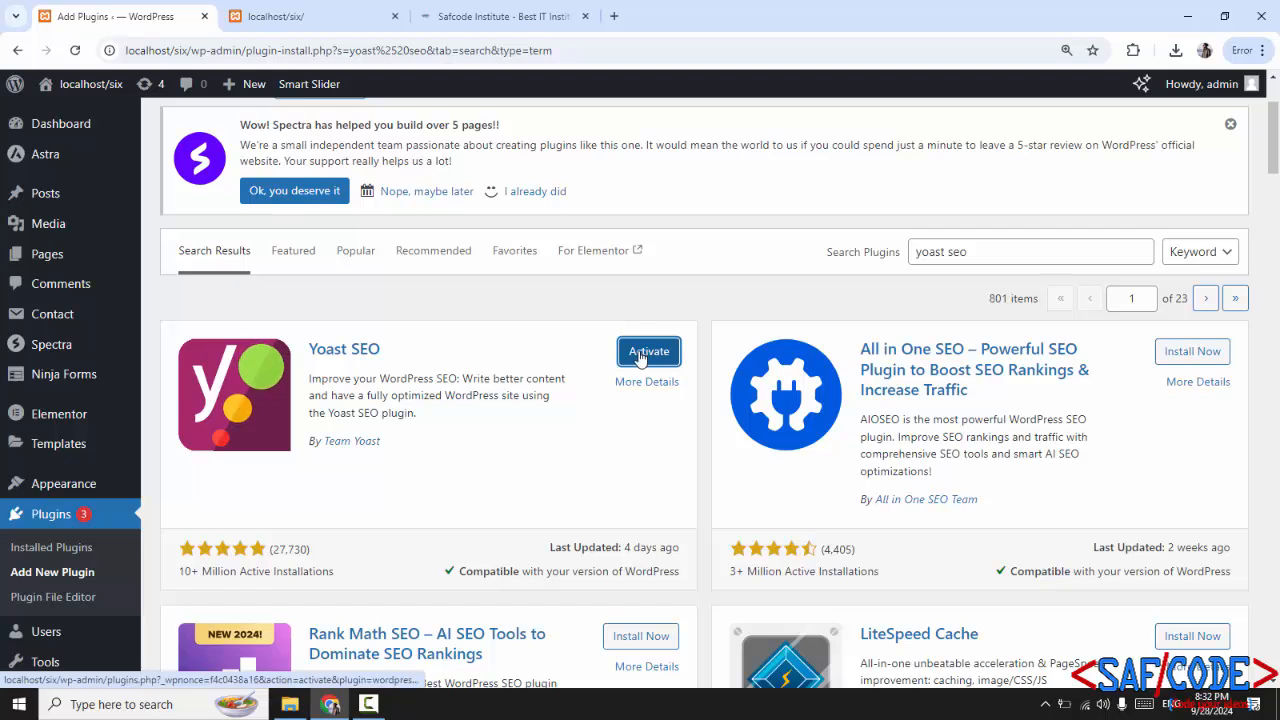
left_click(640, 358)
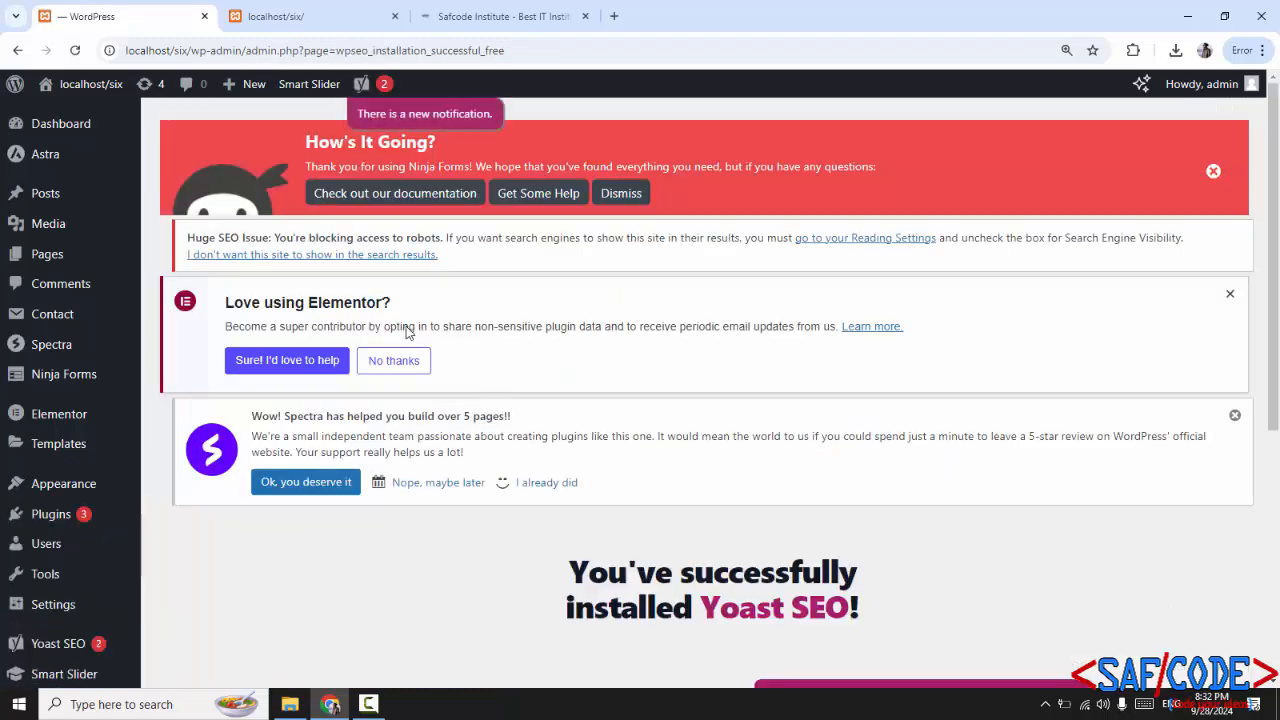
Step: Review the SEO scores in the site's list of pages and open the Home front page for editing
left_click(58, 256)
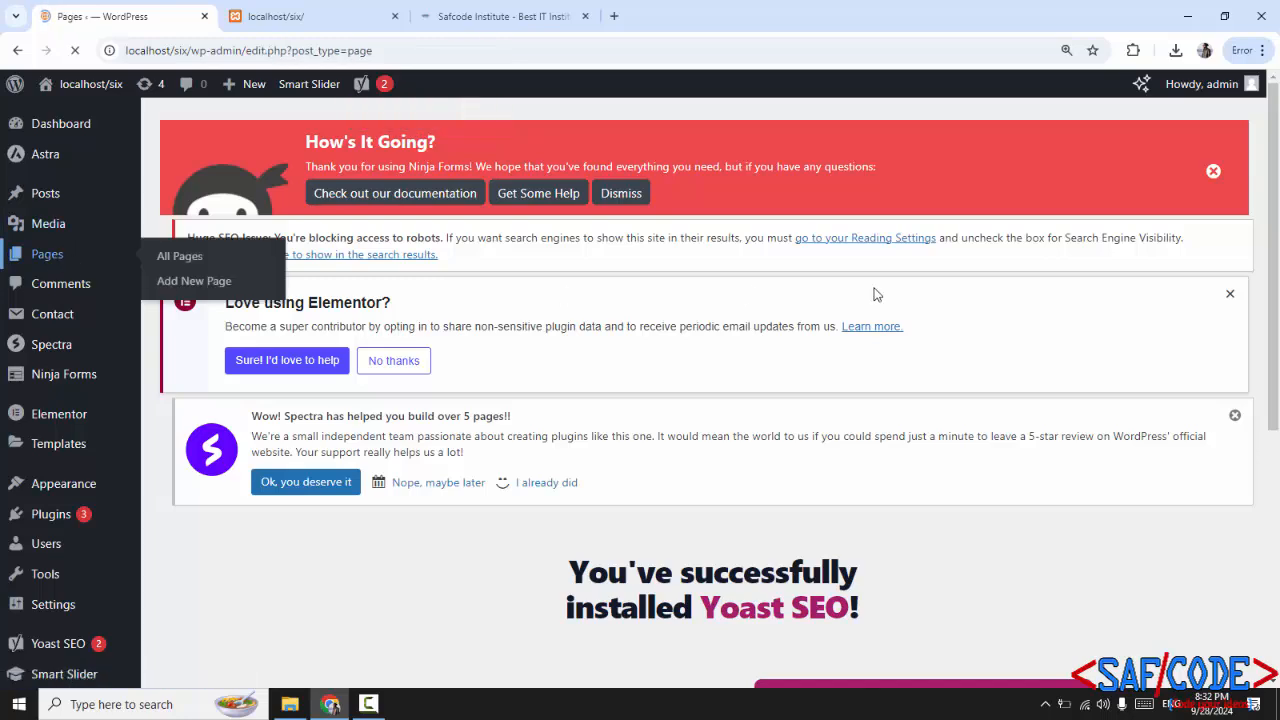
scroll(965, 294, "down", 5)
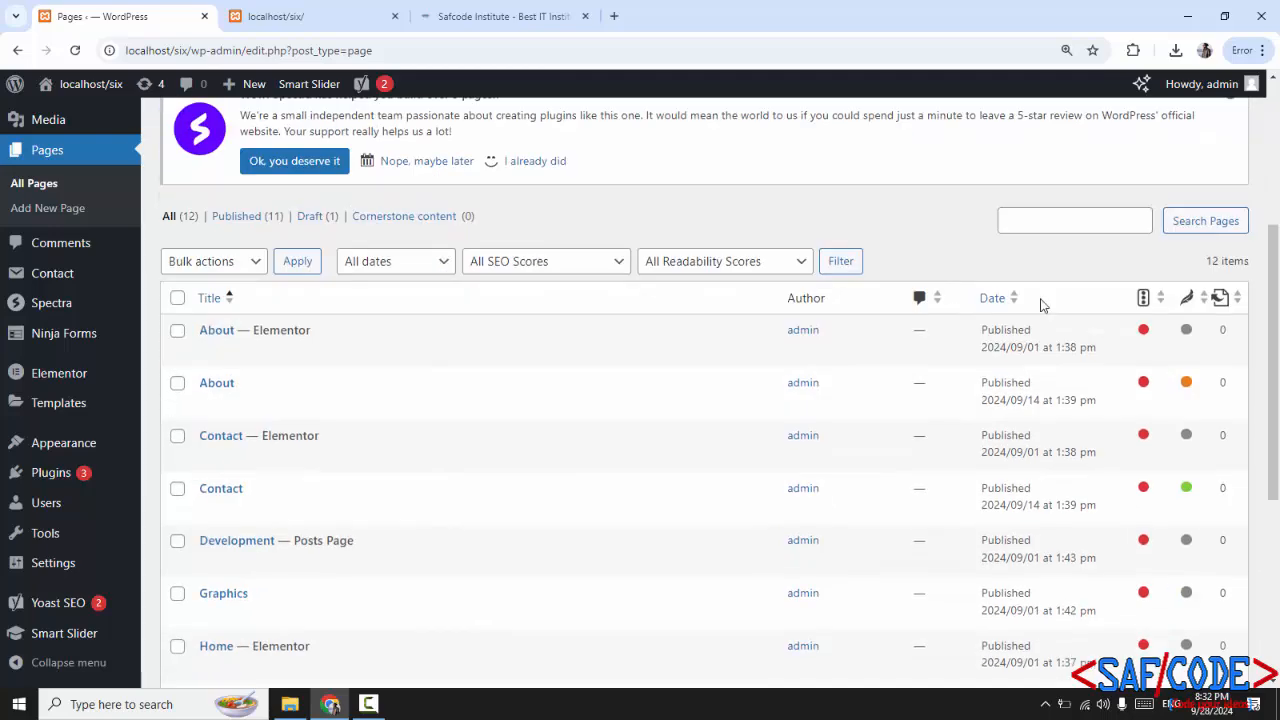
scroll(841, 309, "up", 1)
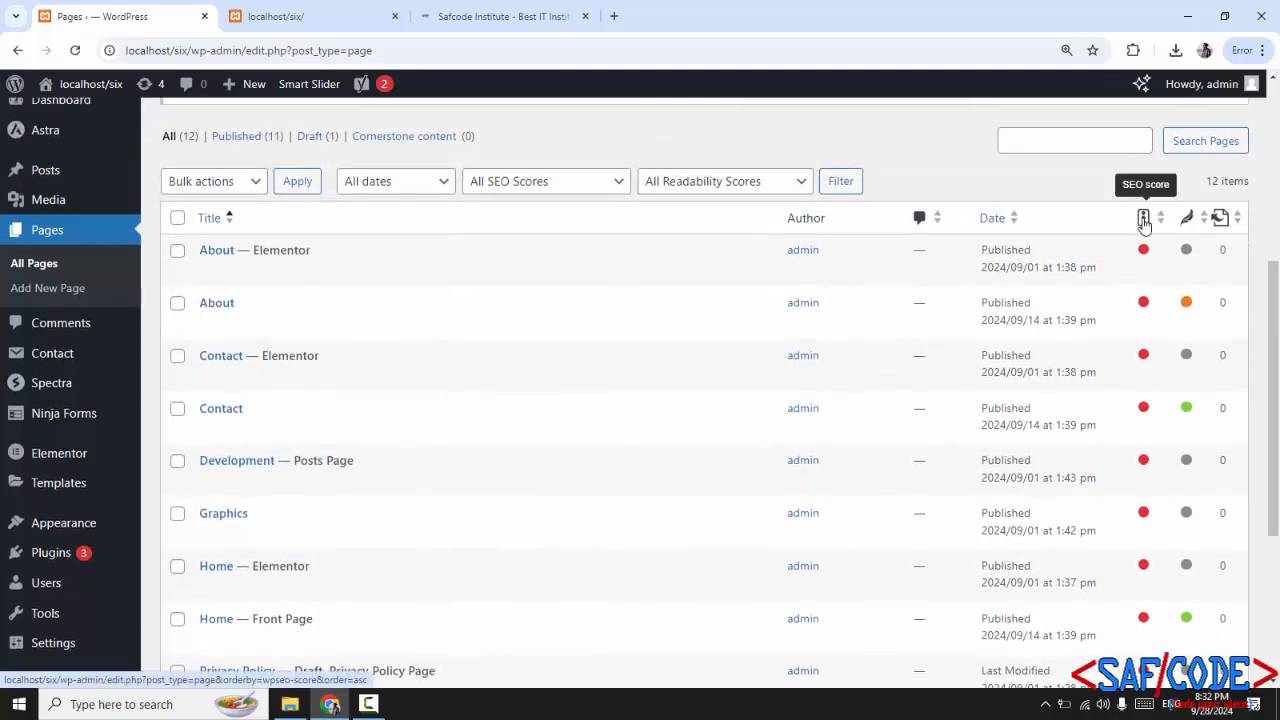
scroll(1145, 222, "down", 2)
scroll(1148, 220, "down", 2)
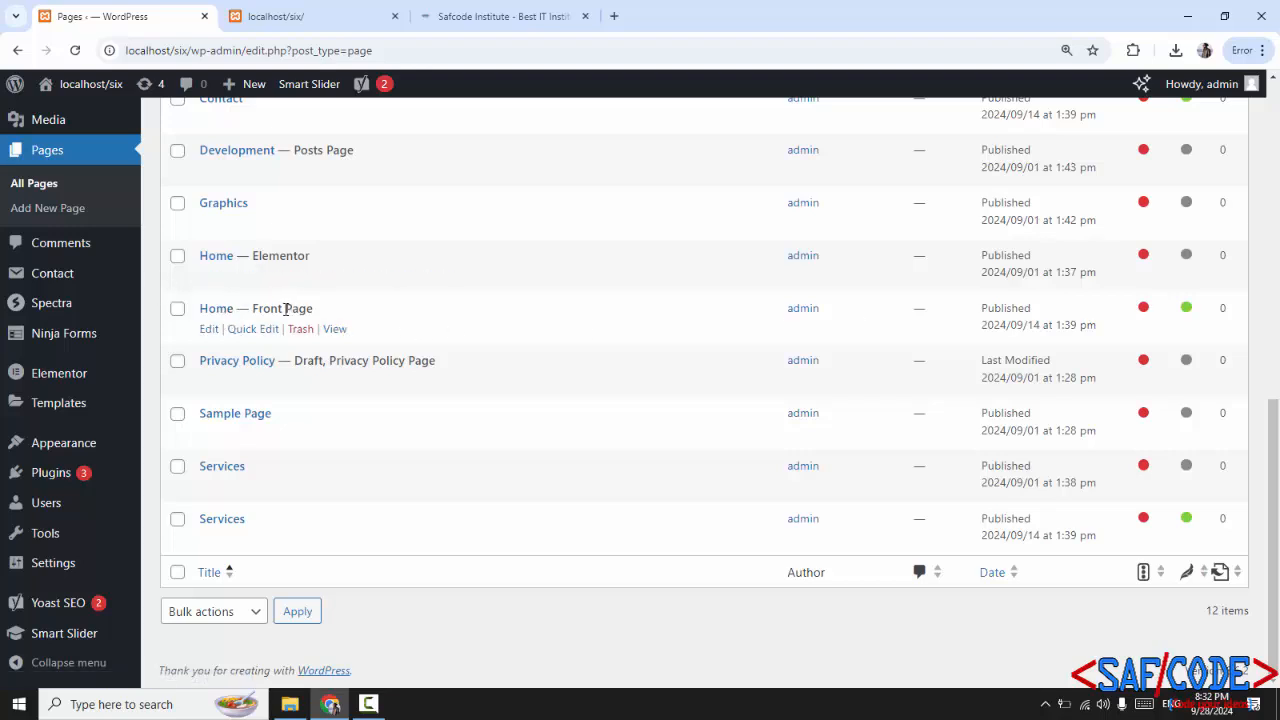
left_click(209, 330)
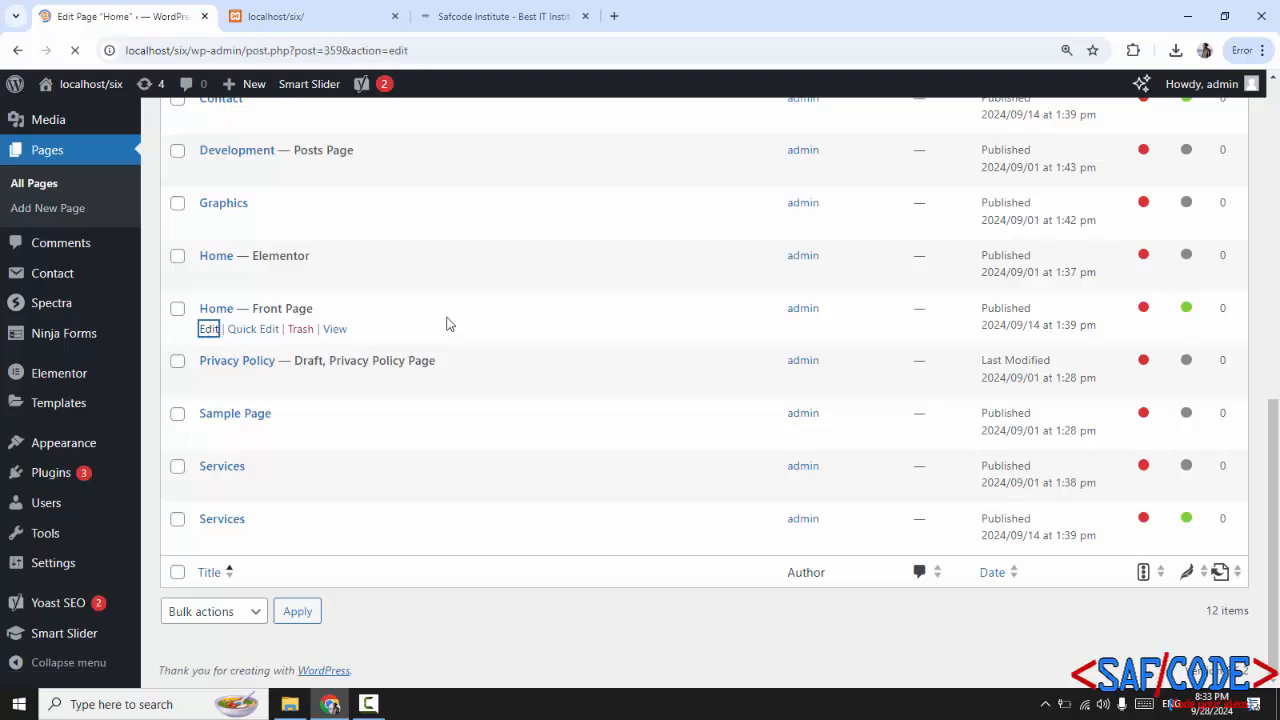
Step: Review the live home page's SAFCODE heading and content on localhost/six, then return to the Home page editor
left_click(320, 16)
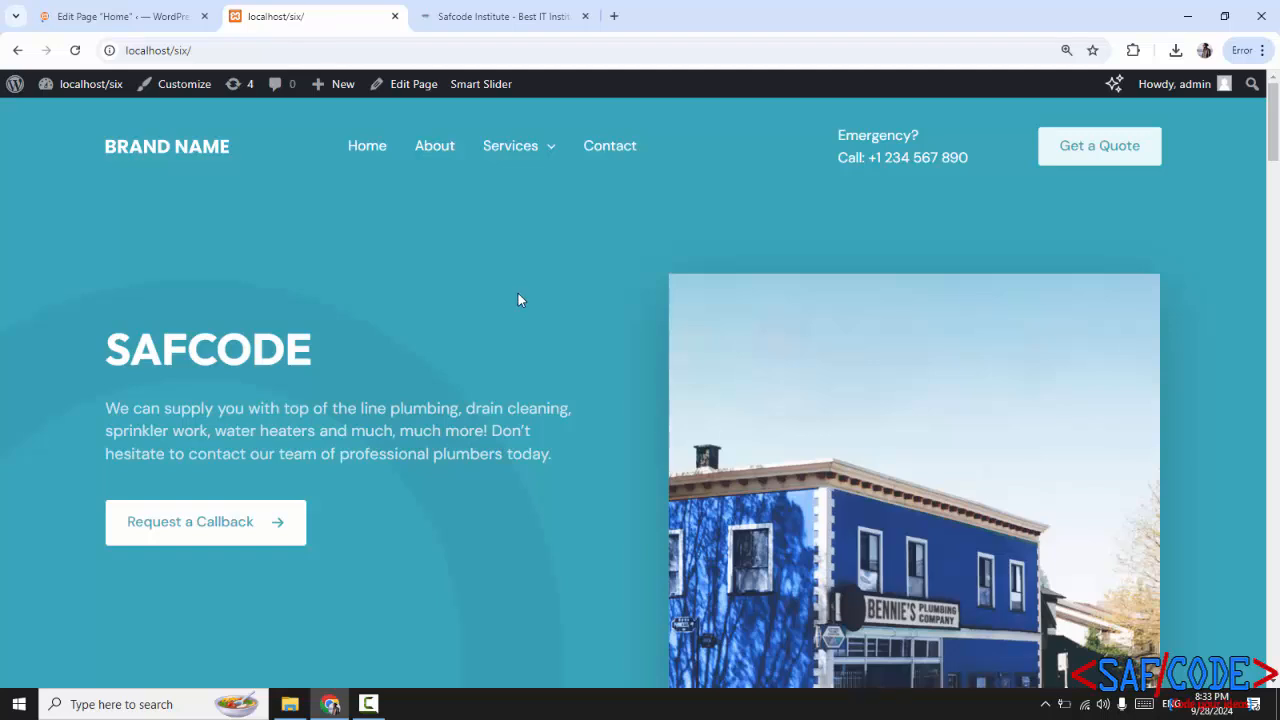
left_click_drag(342, 341, 108, 337)
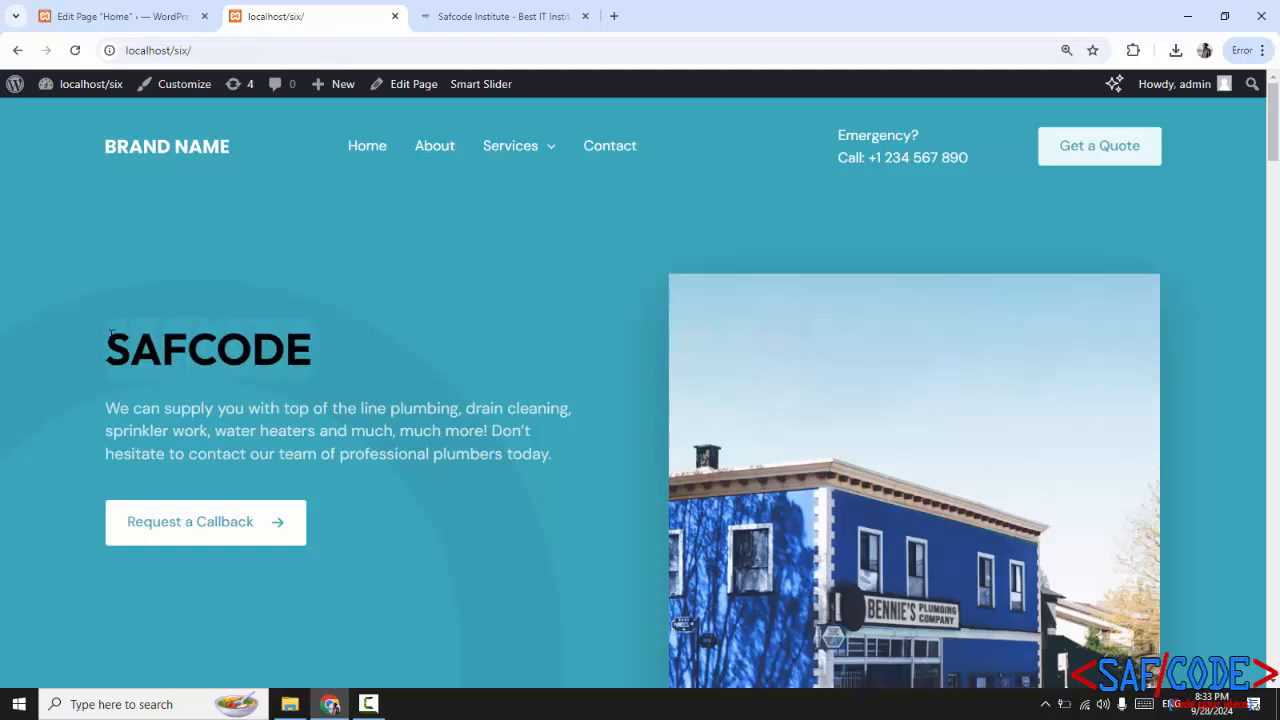
scroll(559, 390, "down", 1)
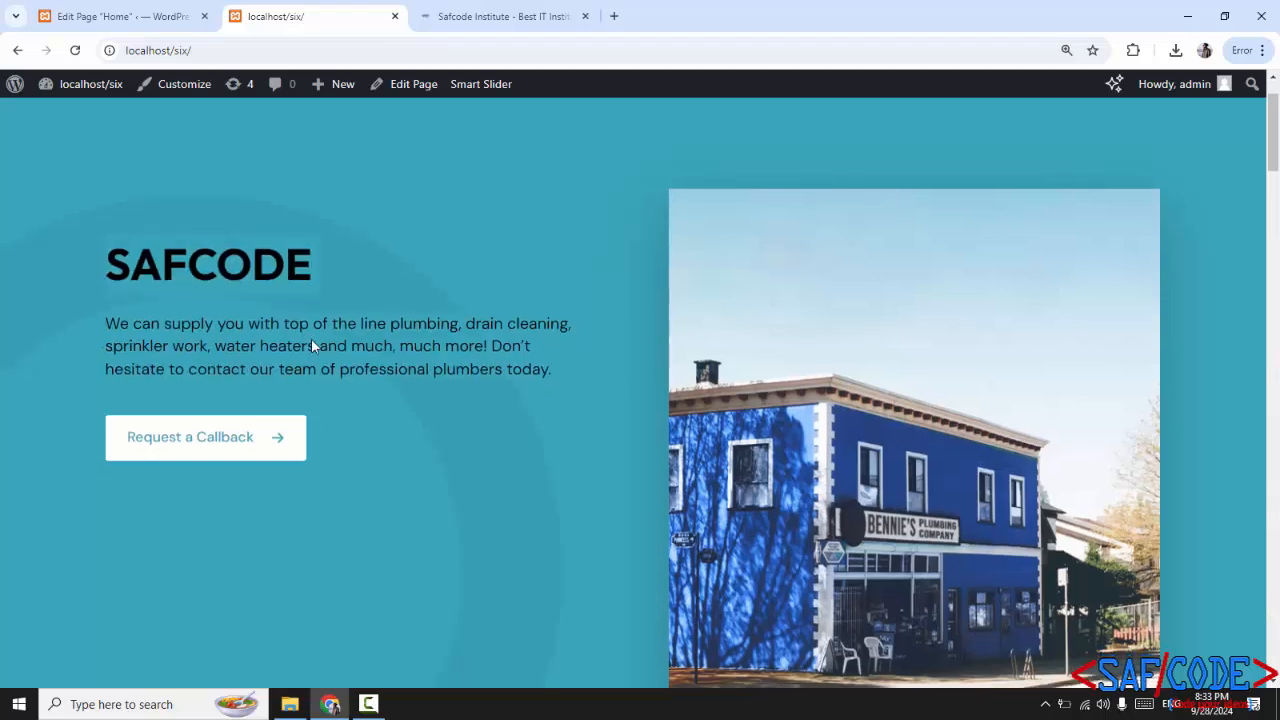
scroll(514, 438, "down", 4)
scroll(514, 438, "down", 4)
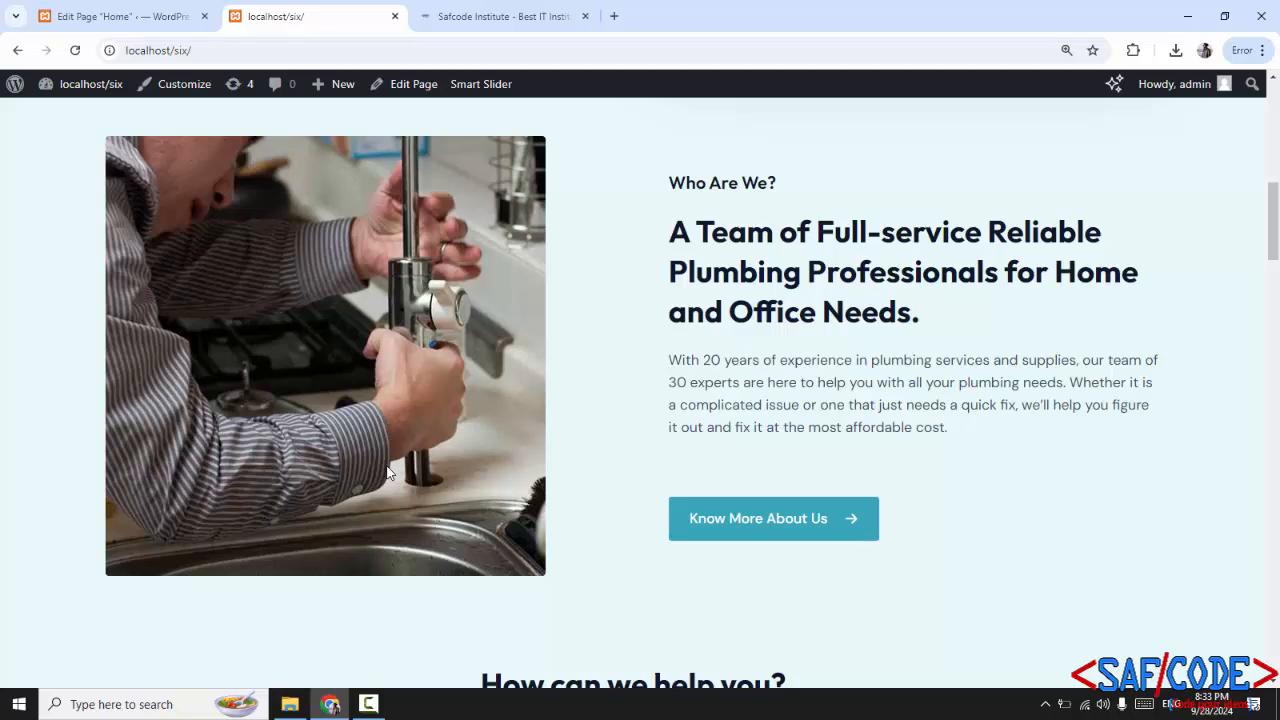
scroll(388, 472, "up", 8)
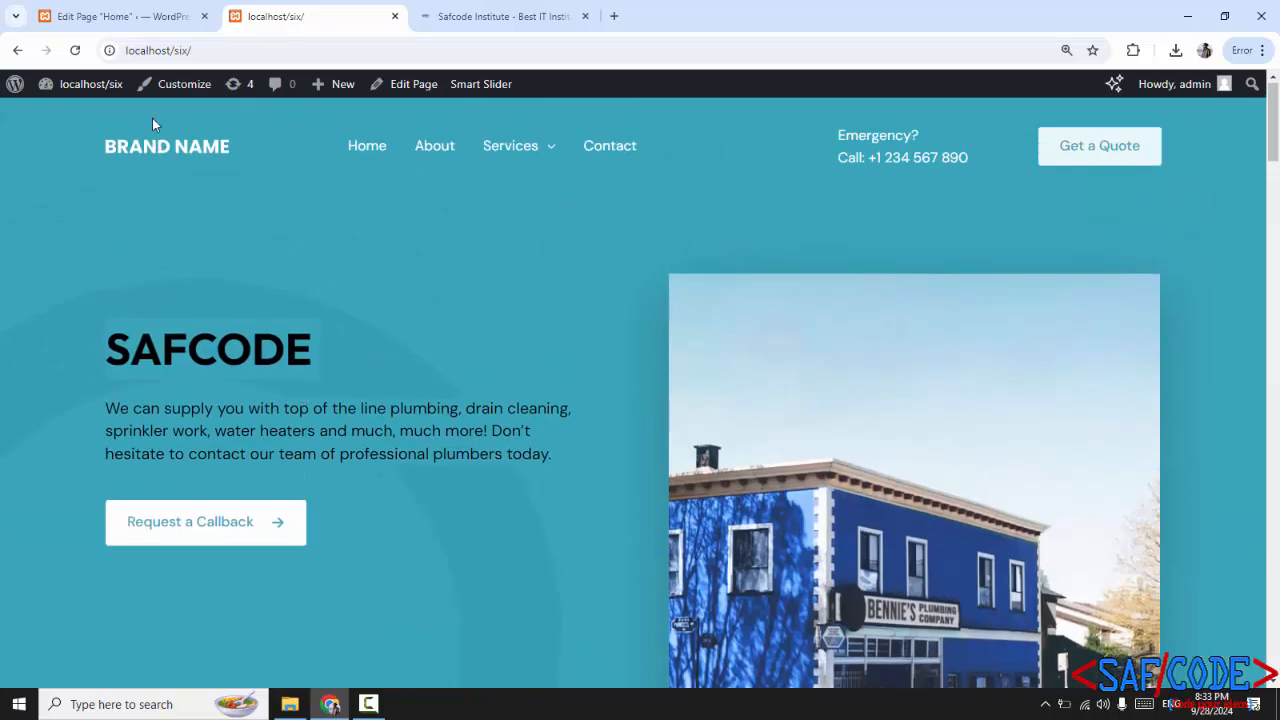
left_click(160, 14)
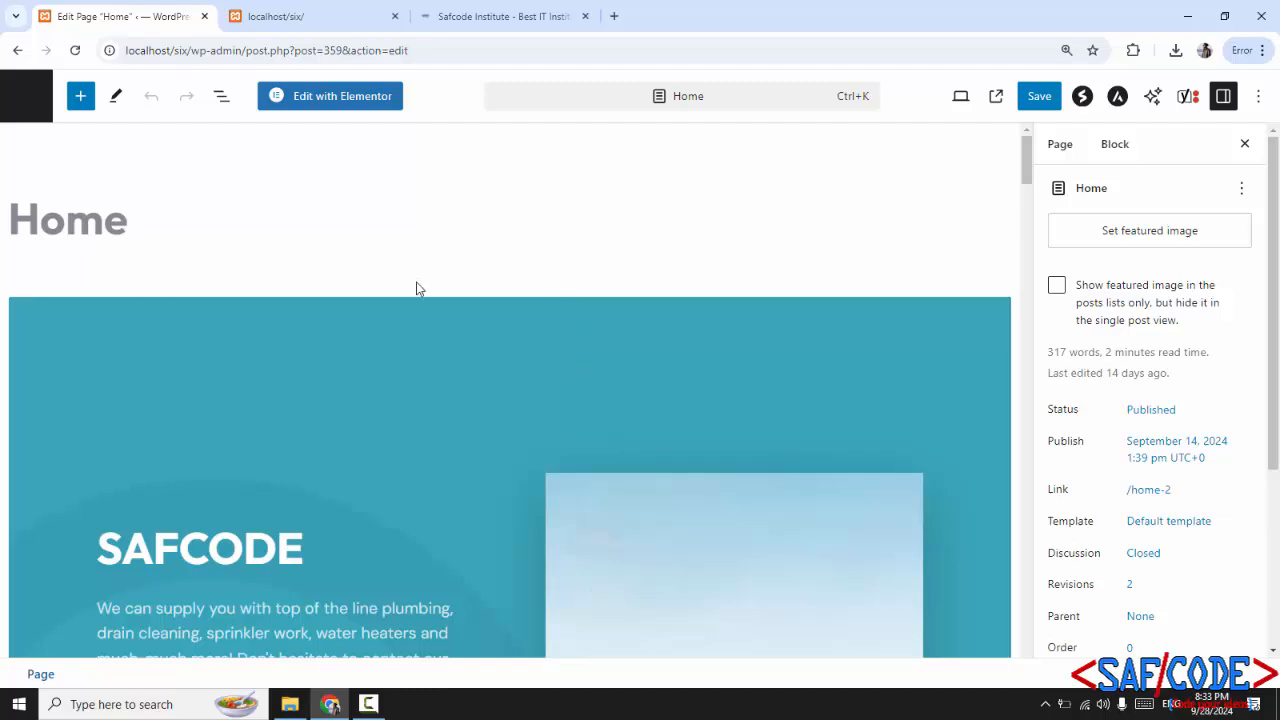
Step: Set the Home page's focus keyphrase to "safcode" in its Yoast SEO settings
scroll(631, 288, "down", 8)
scroll(914, 305, "down", 20)
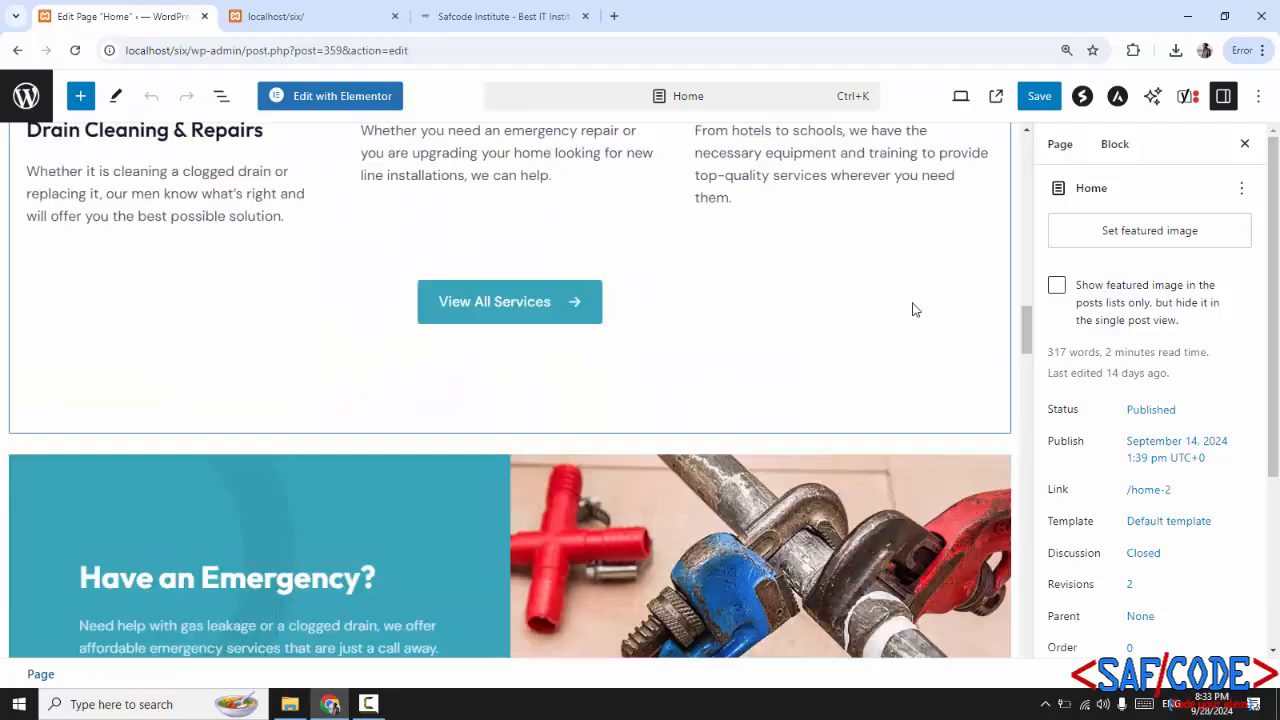
scroll(926, 329, "down", 6)
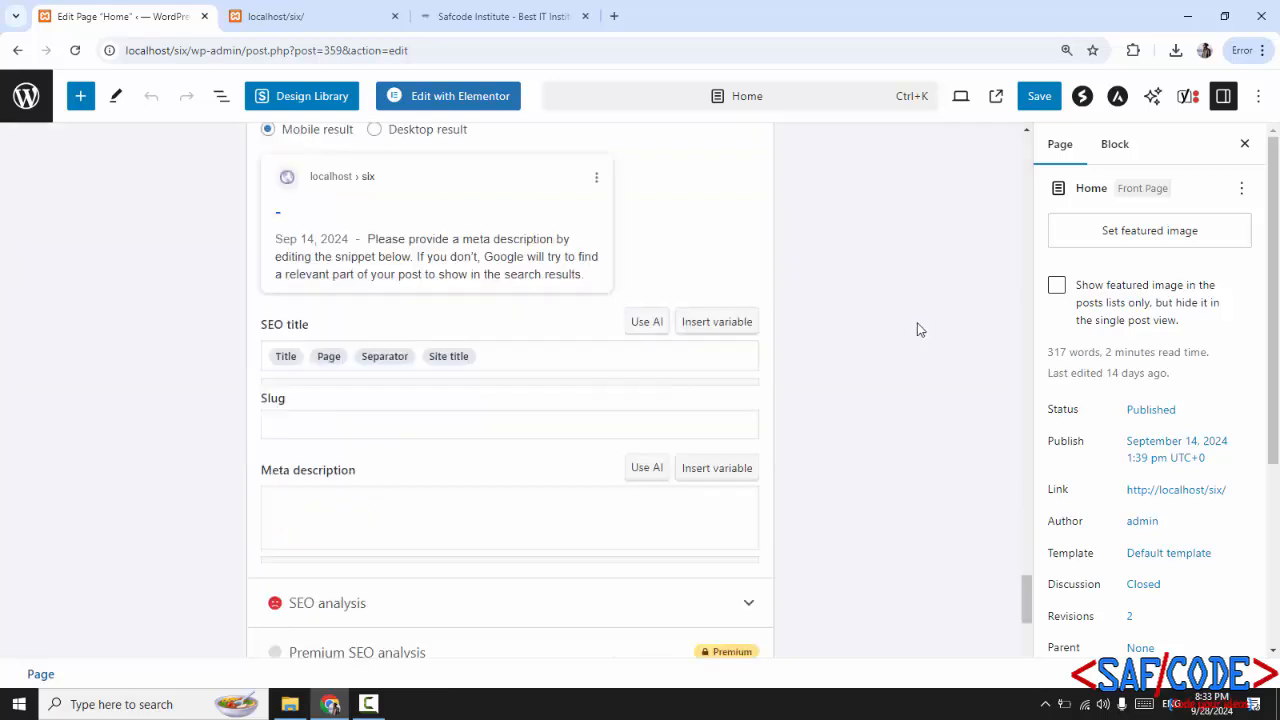
scroll(910, 329, "up", 5)
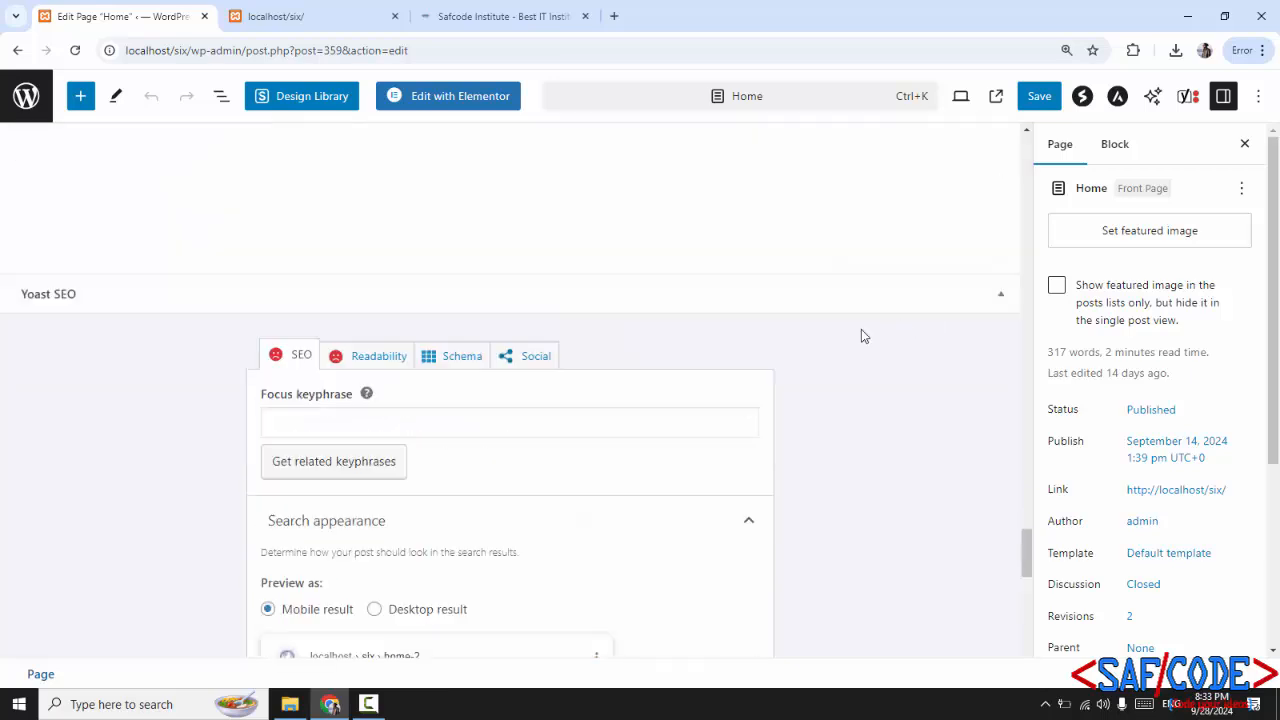
scroll(861, 329, "up", 1)
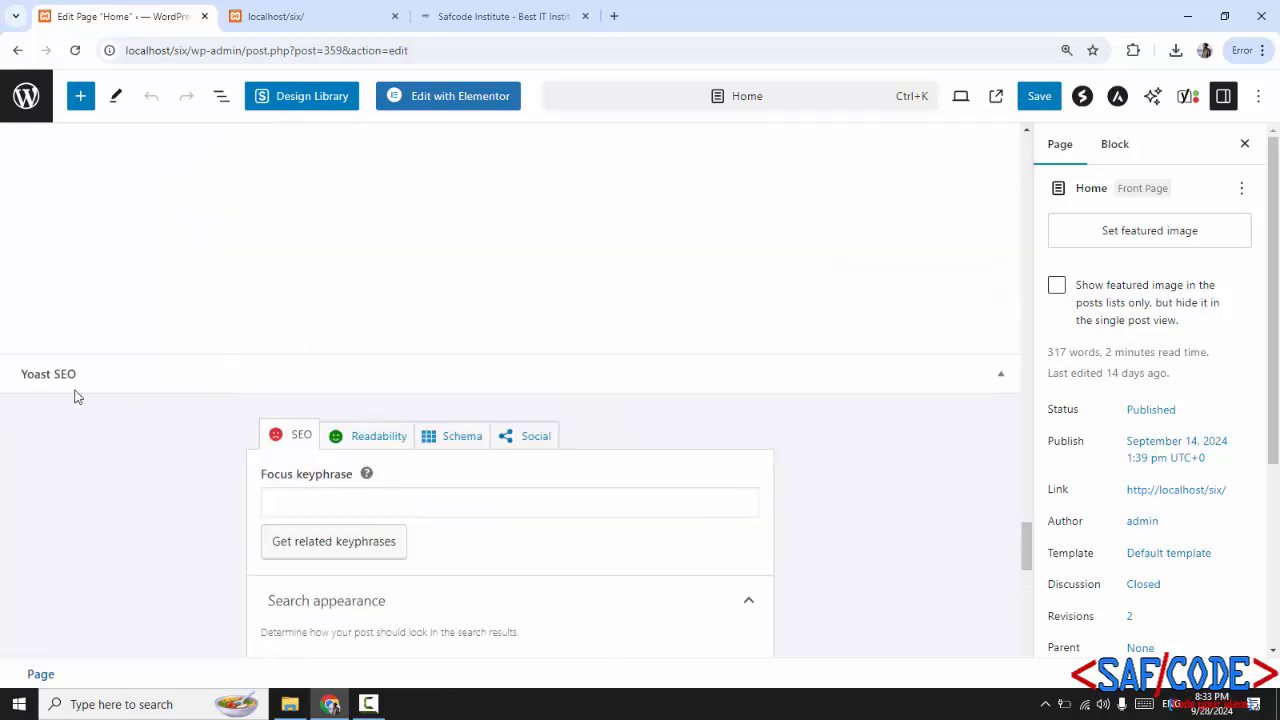
scroll(365, 358, "down", 2)
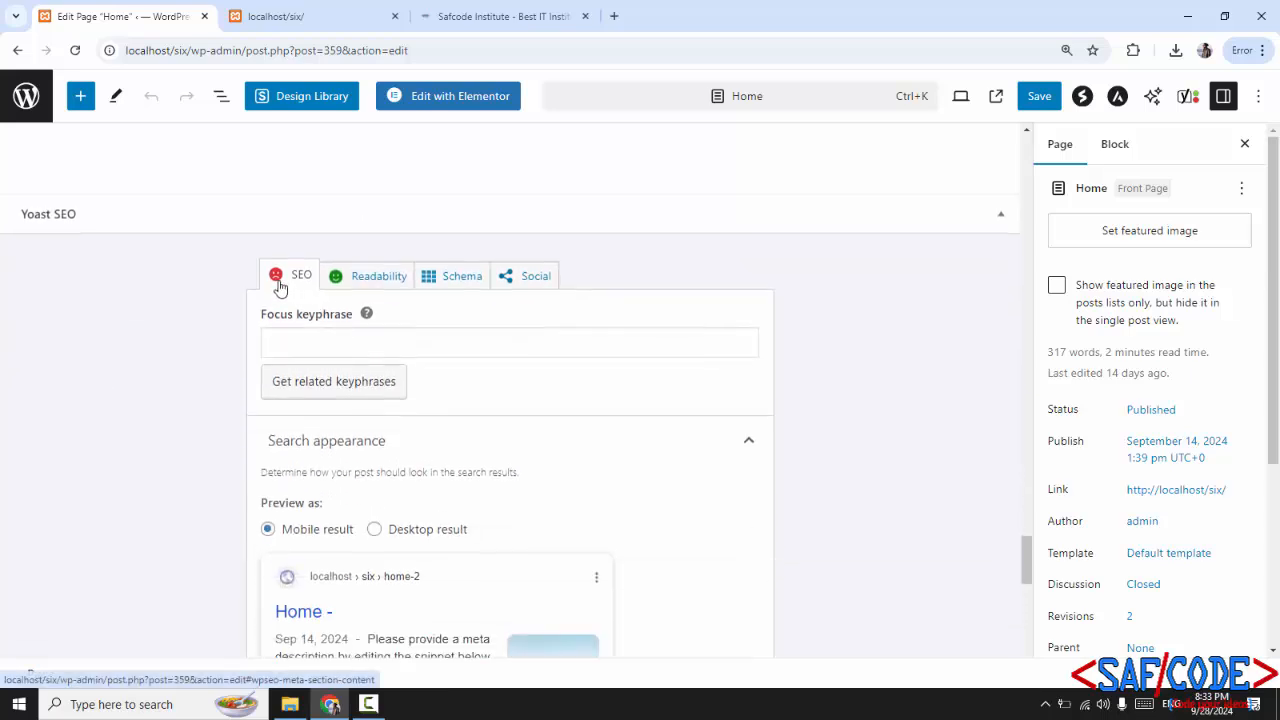
left_click(353, 347)
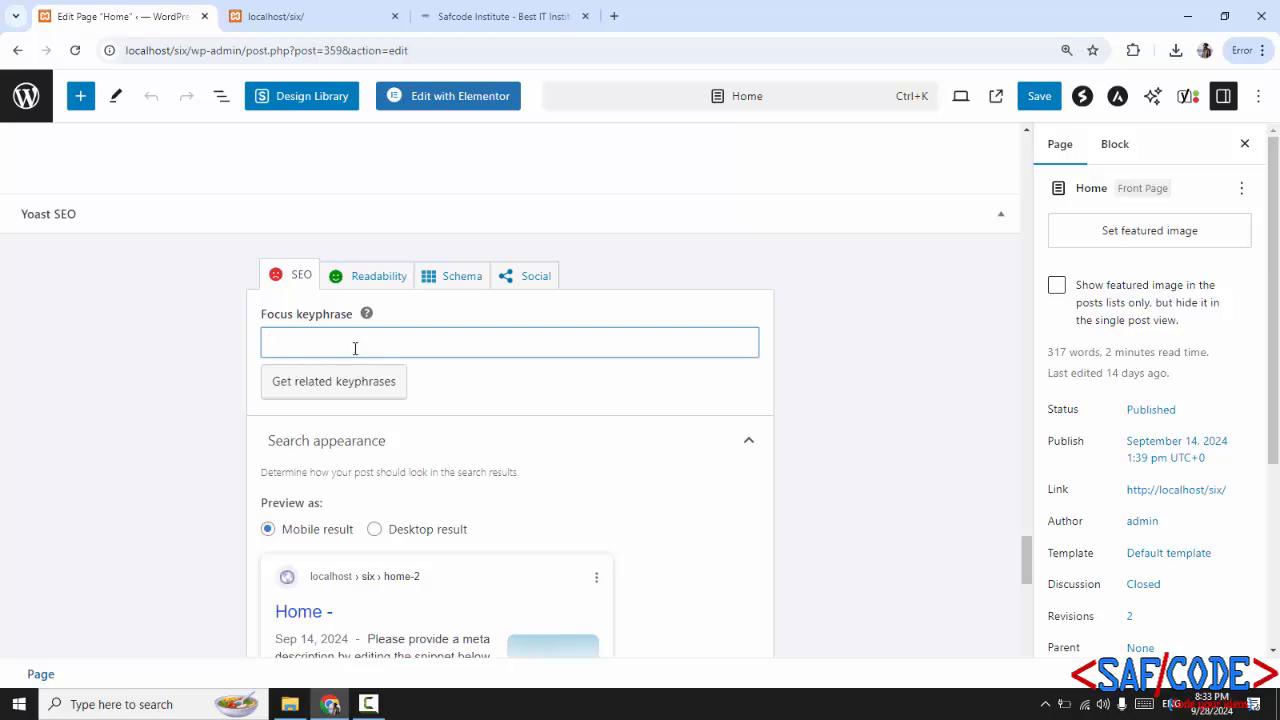
type("safcode")
Step: Preview the Home page's search appearance as a desktop result, then switch back to the mobile result
scroll(378, 341, "down", 4)
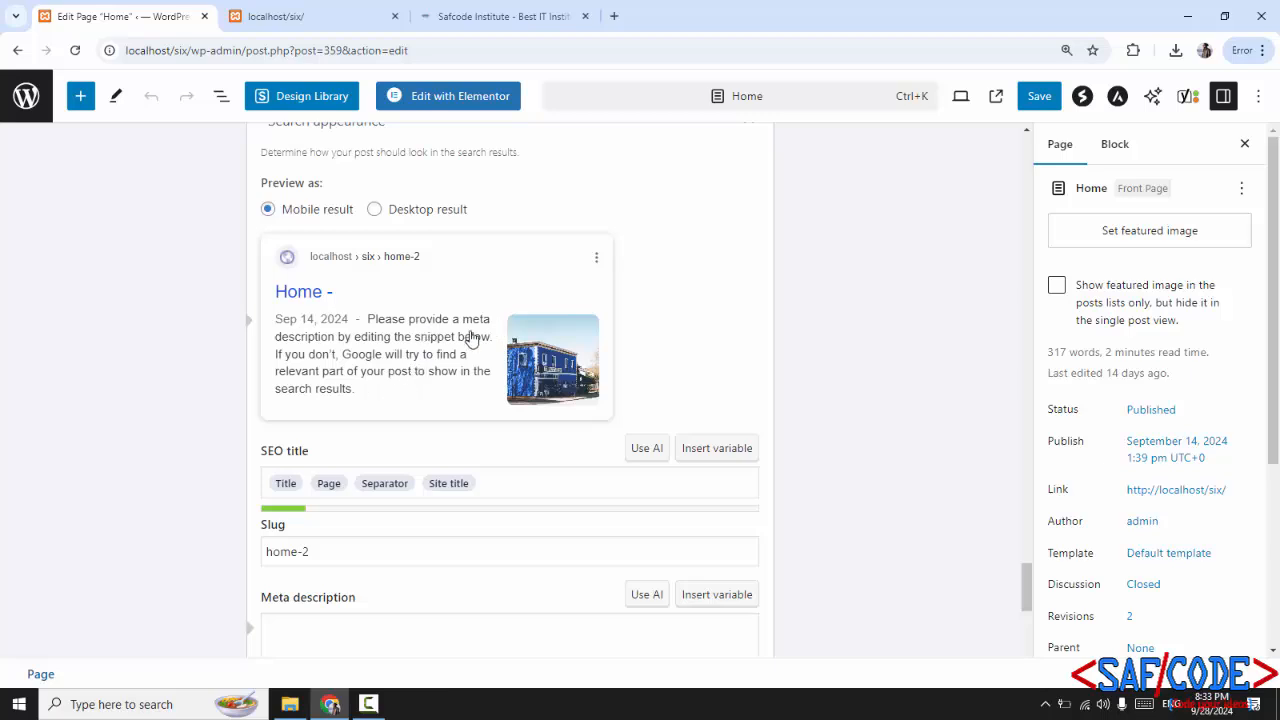
left_click(375, 210)
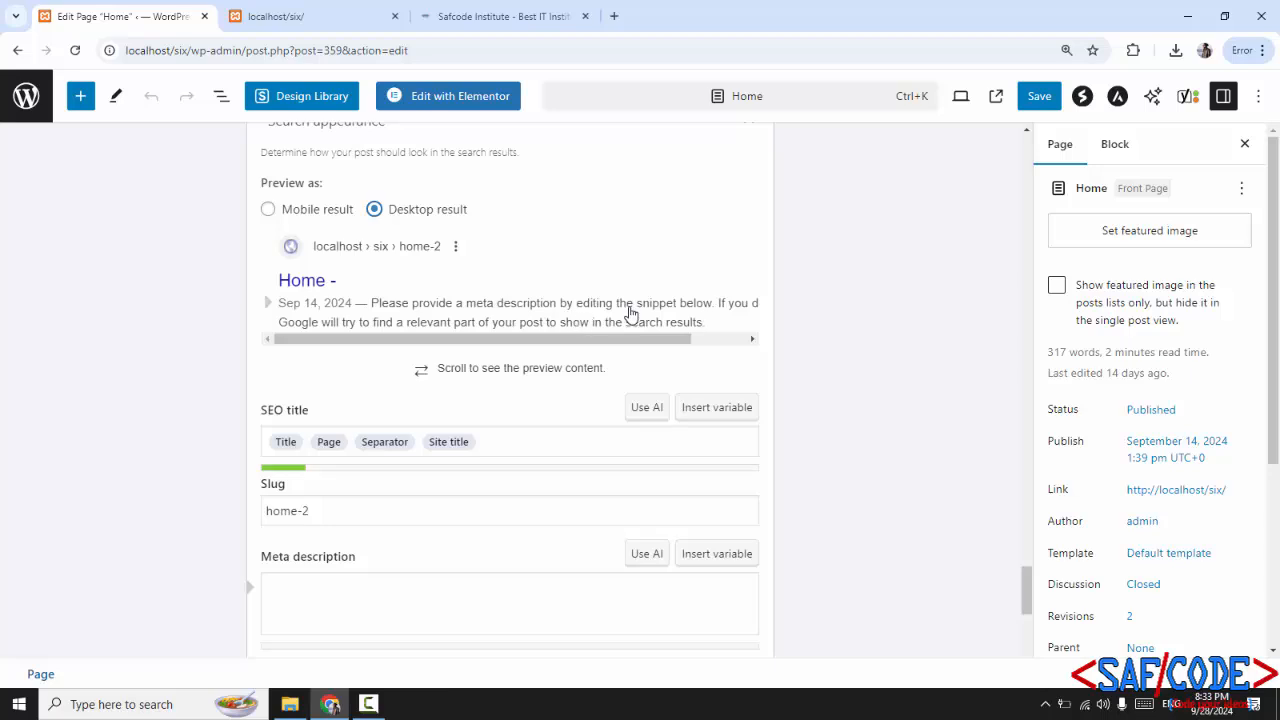
left_click(268, 211)
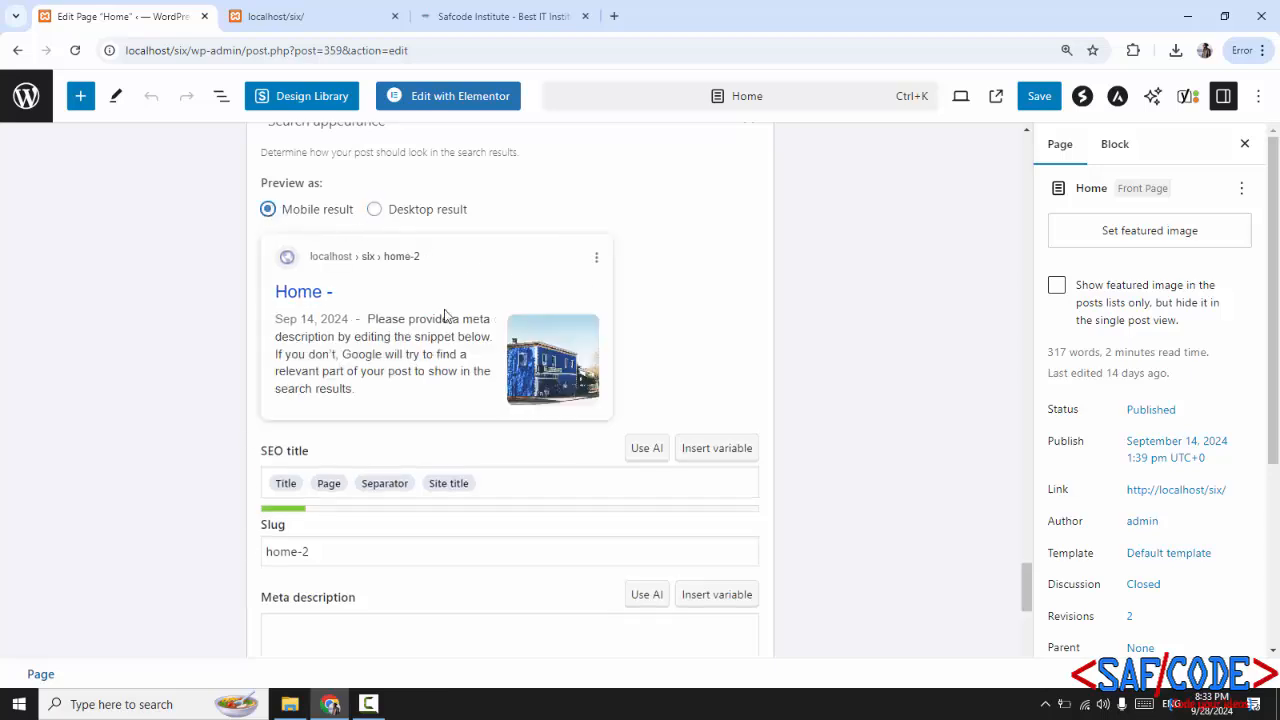
Step: Enter the Home page's meta description "Safcode Intitute - Offers Different types of computer short courses in karachi with reasonable price with experience teacher"
scroll(440, 314, "down", 3)
left_click(326, 481)
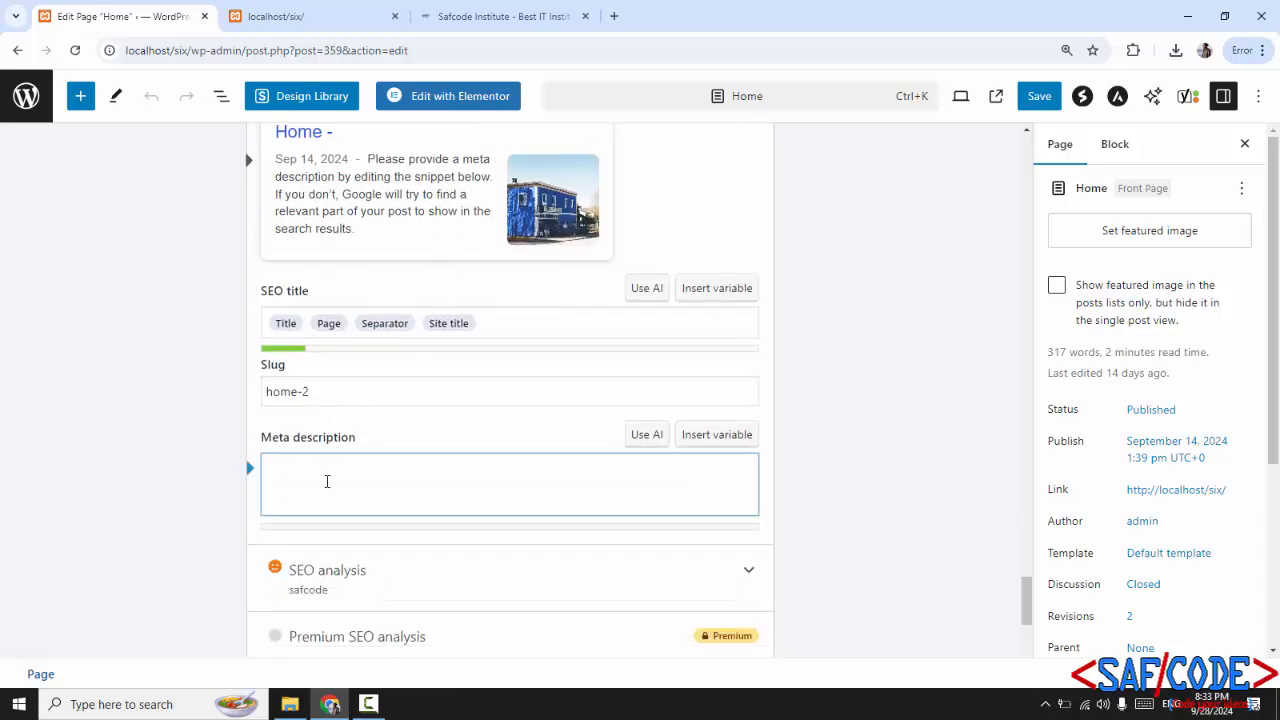
scroll(327, 481, "down", 1)
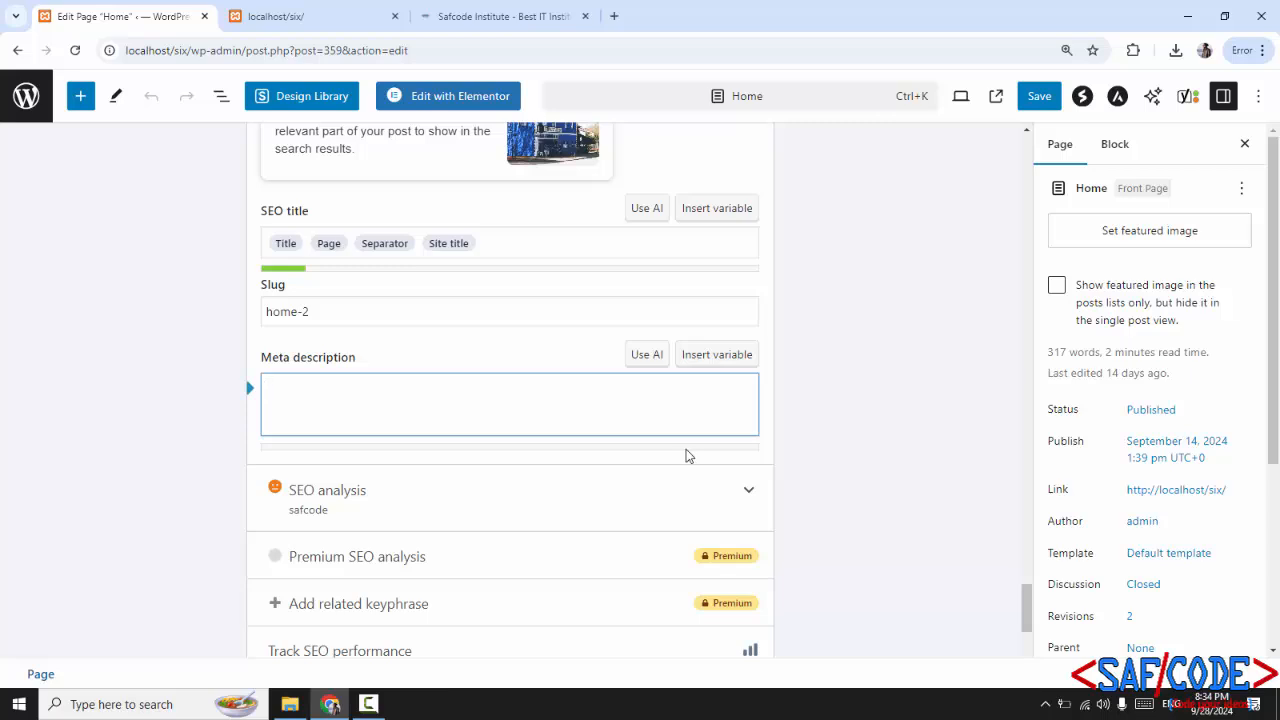
type("Saf")
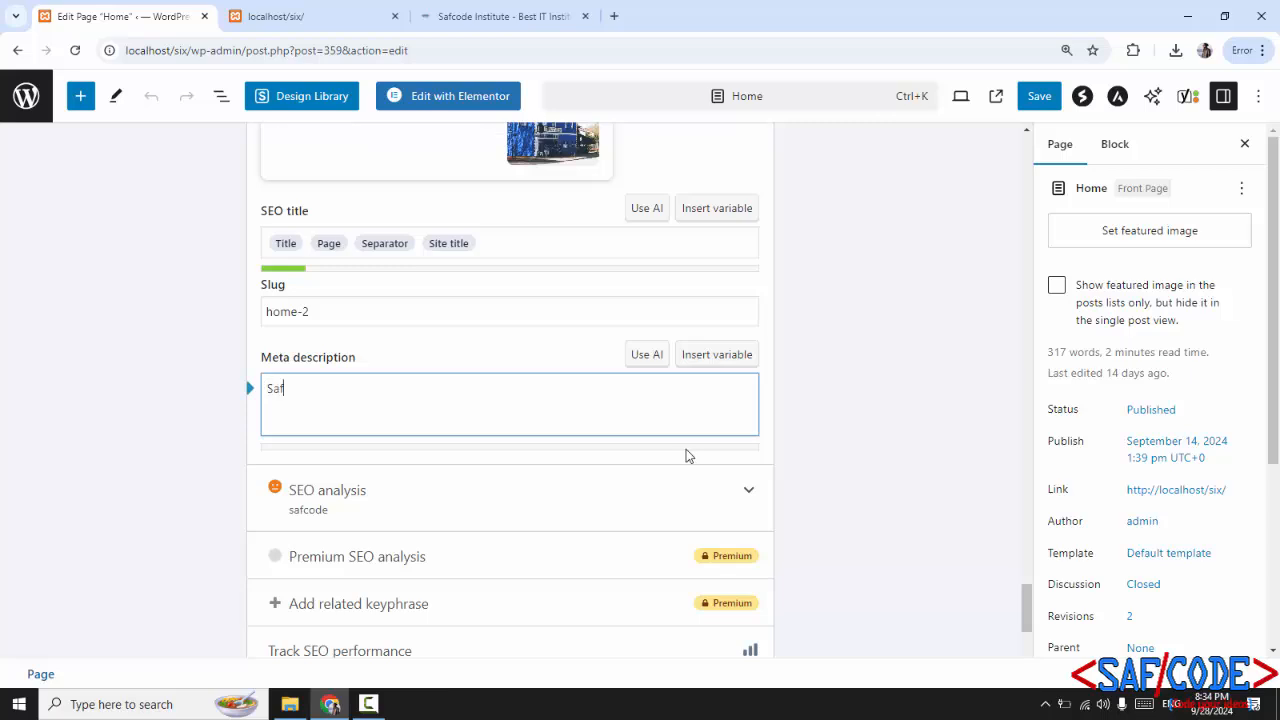
type("code i")
key("BackSpace")
type("In")
type("sti")
type("ute - ")
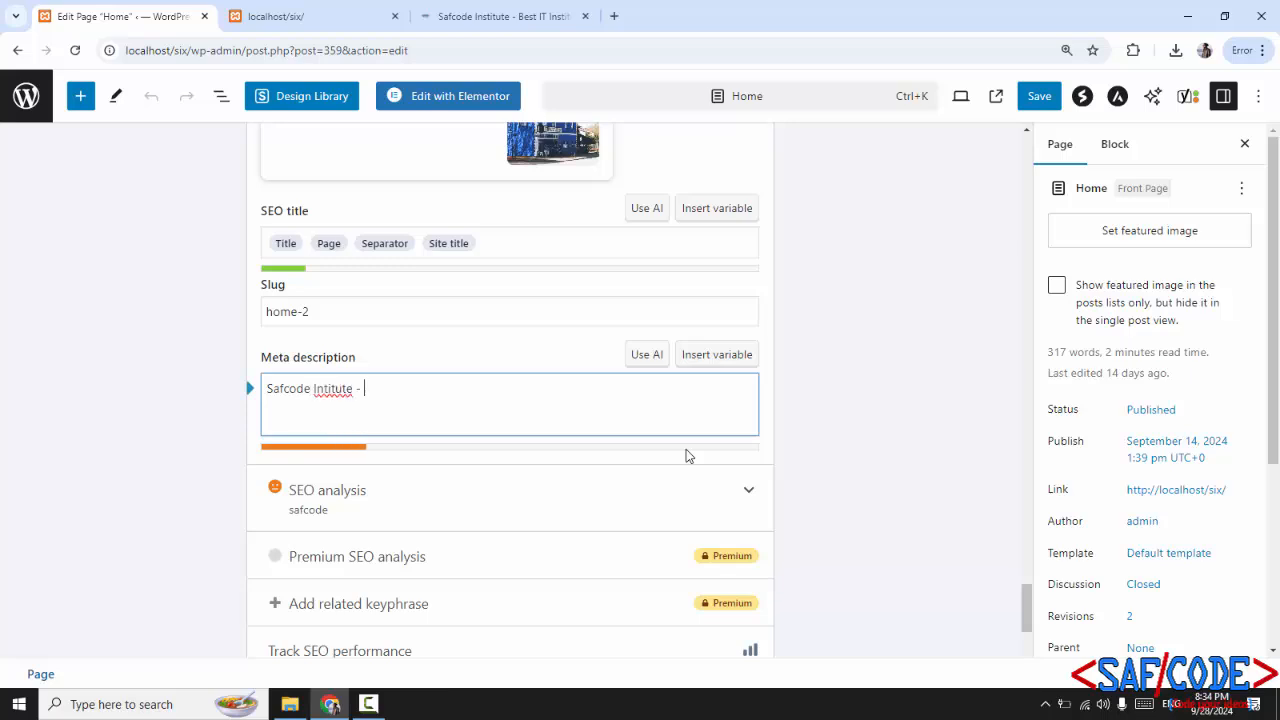
type("Offers Different types of o")
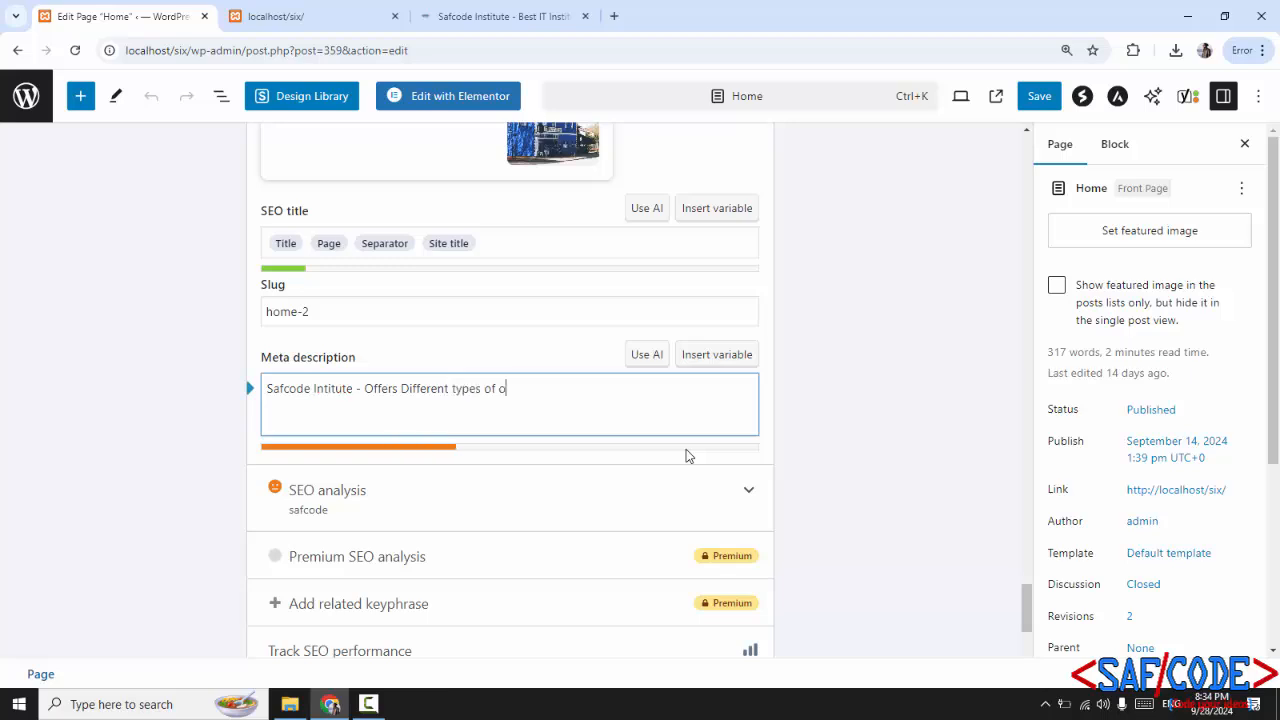
key("BackSpace")
type("computer short courses in kar")
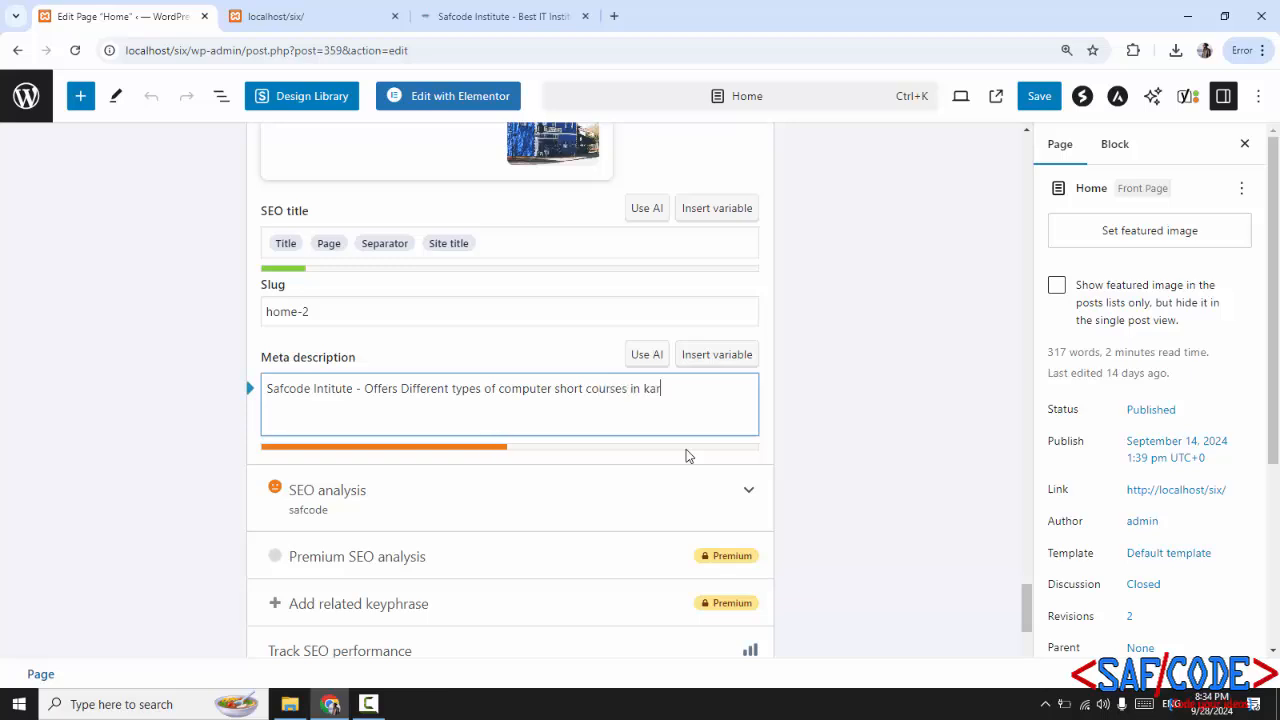
type("achi with reasonable price")
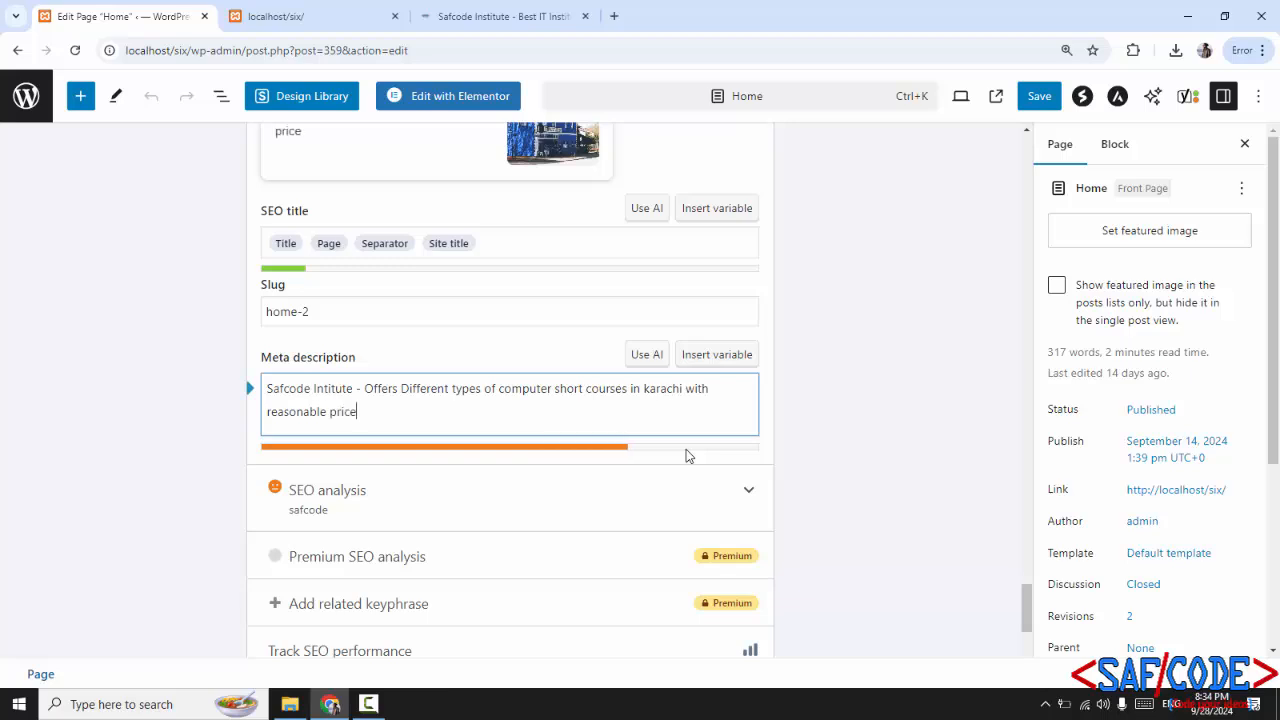
type(" with exper")
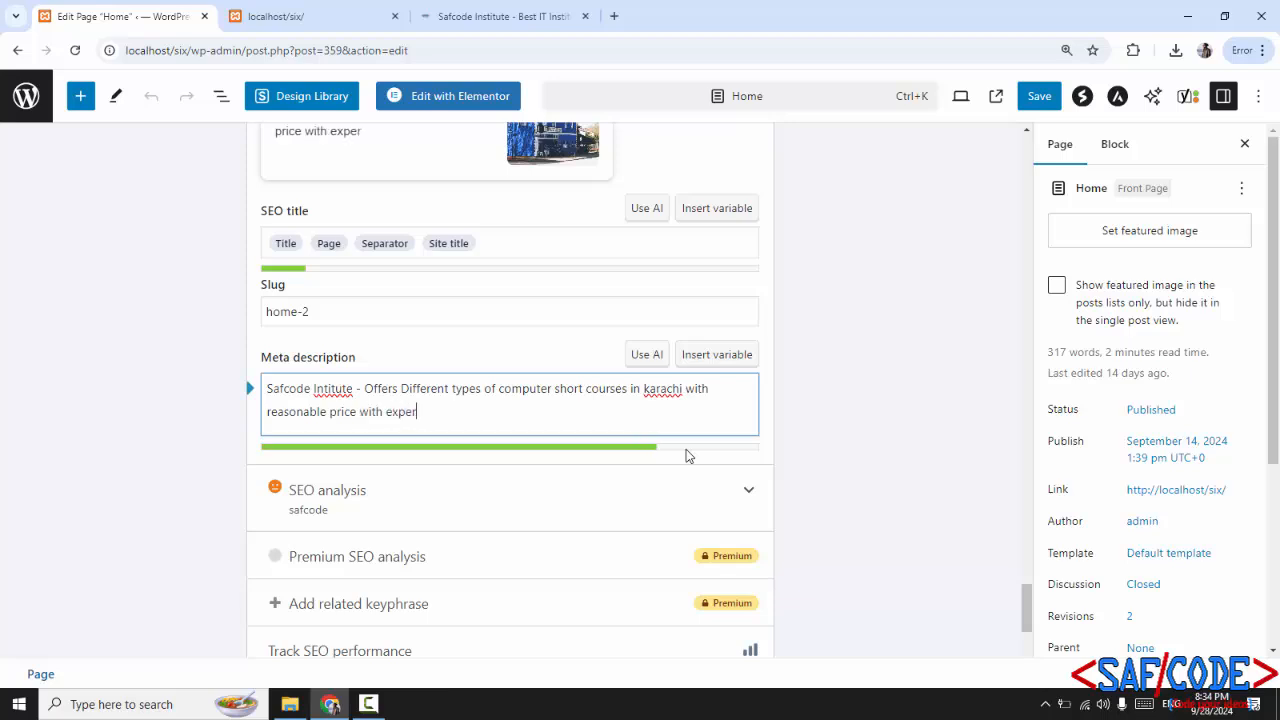
type("ience teacher")
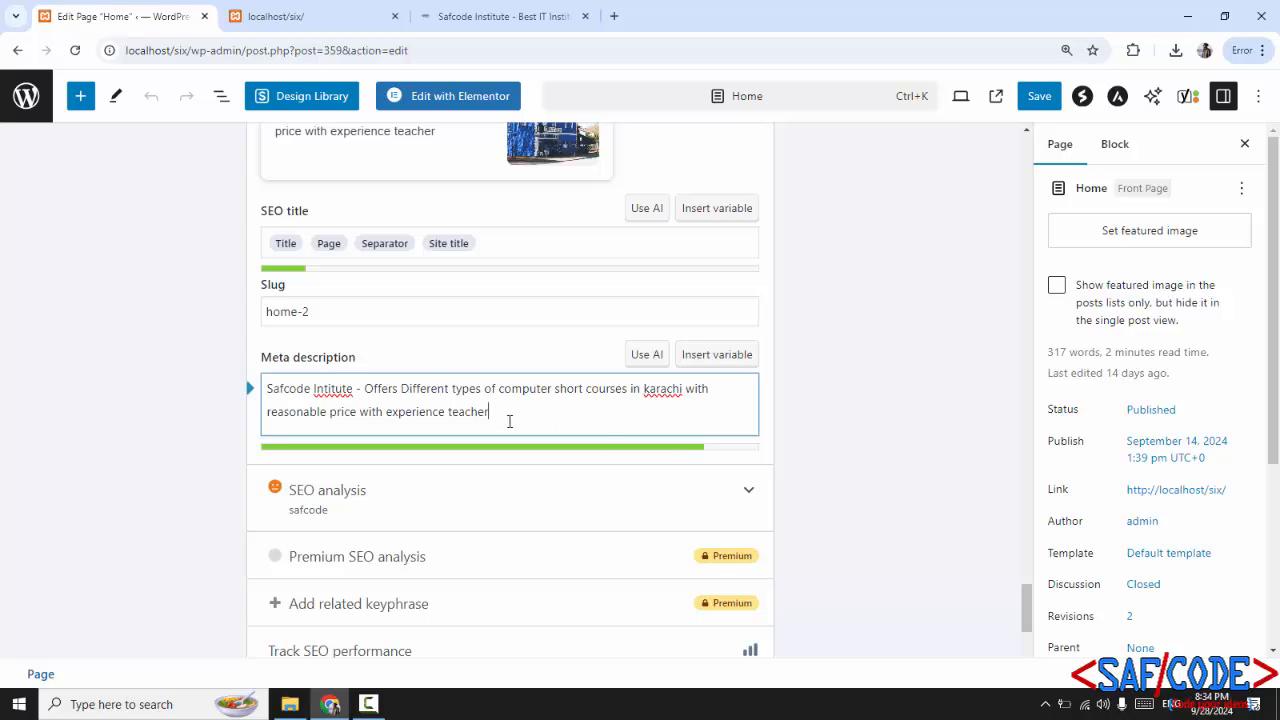
Step: Correct the spelling of "Institute" and capitalize "Karachi" in the meta description
left_click_drag(498, 416, 278, 386)
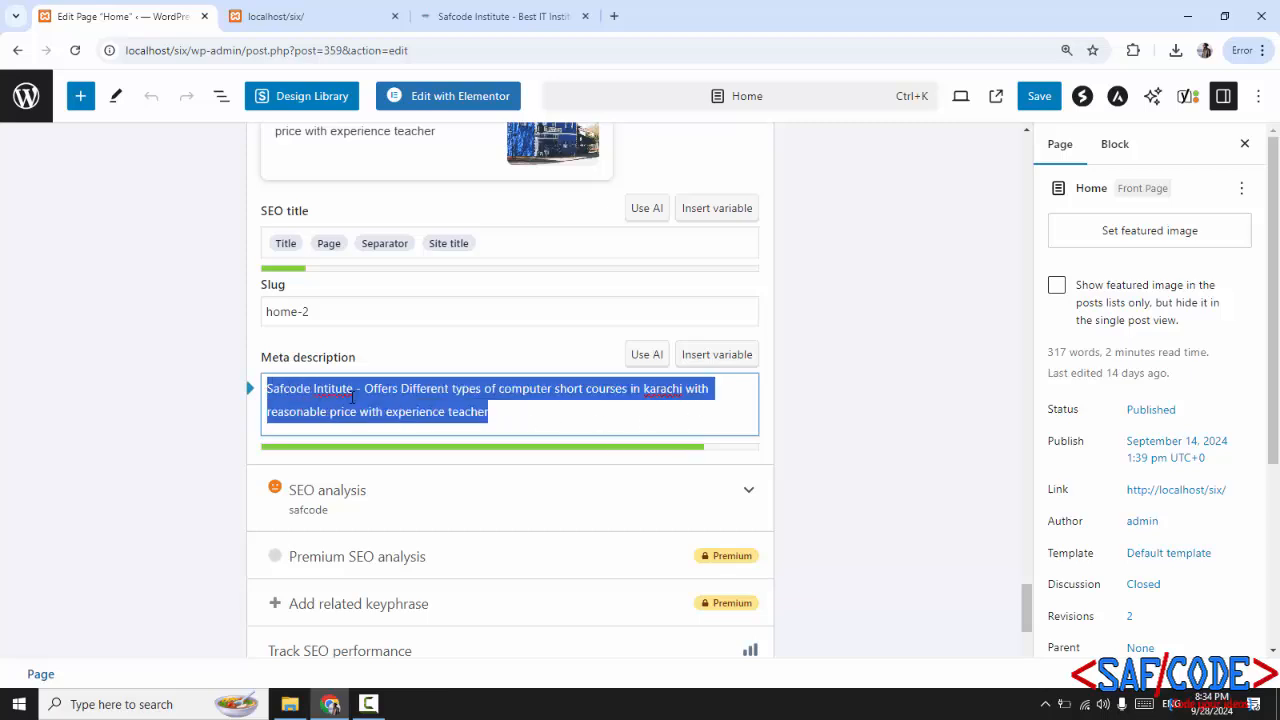
left_click(324, 391)
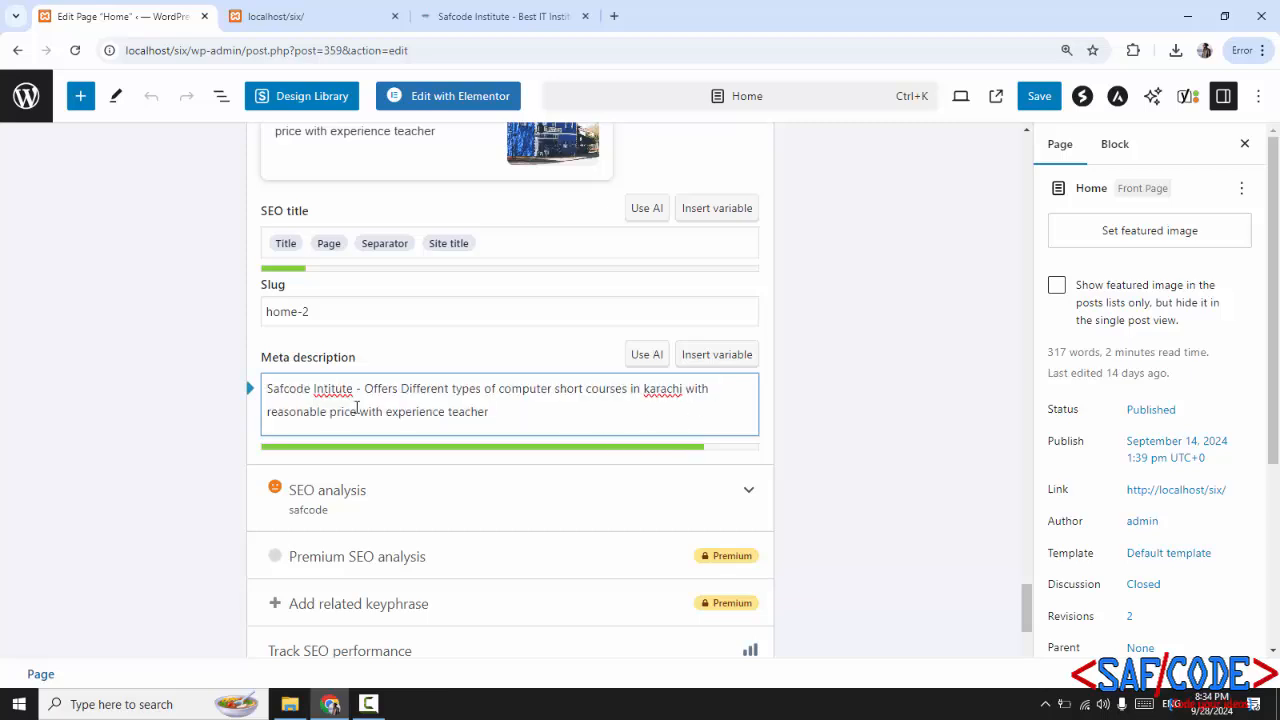
type("s")
left_click(652, 389)
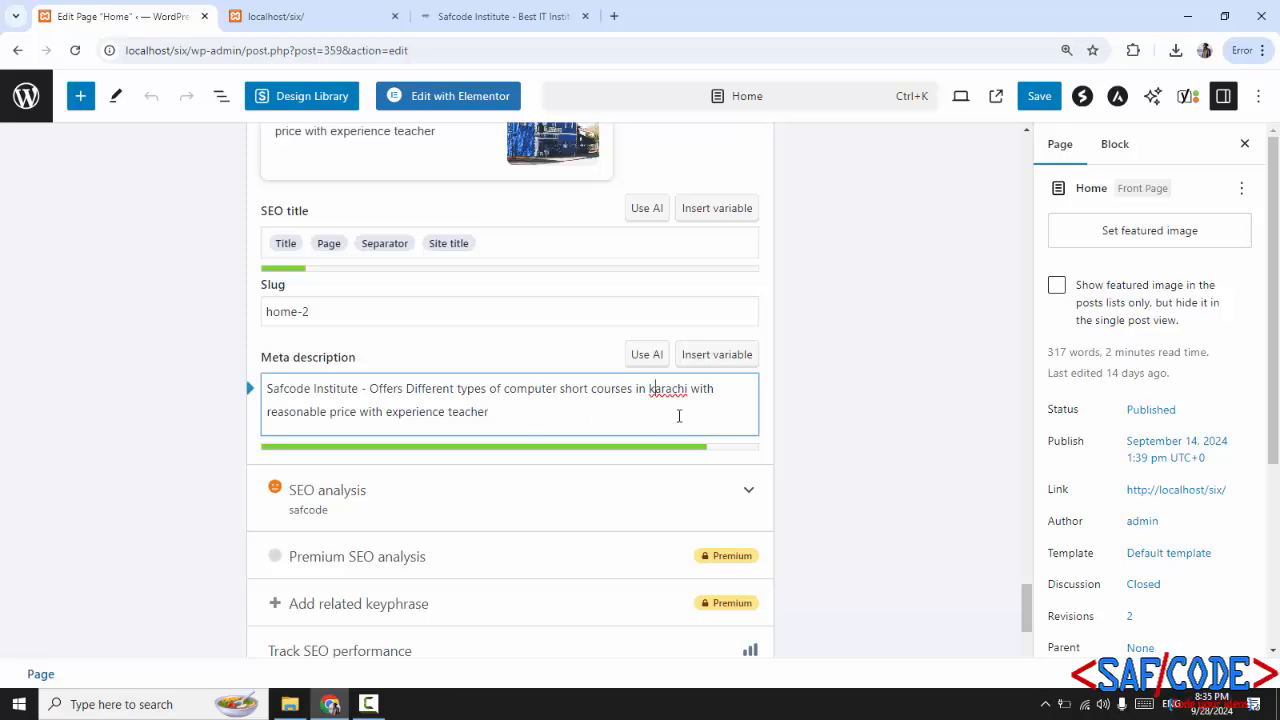
key("BackSpace")
type("K")
left_click(560, 417)
Step: Preview the search appearance as a desktop result and replace the SEO title's variables with "Safcode Institute - Home Page"
scroll(508, 437, "up", 2)
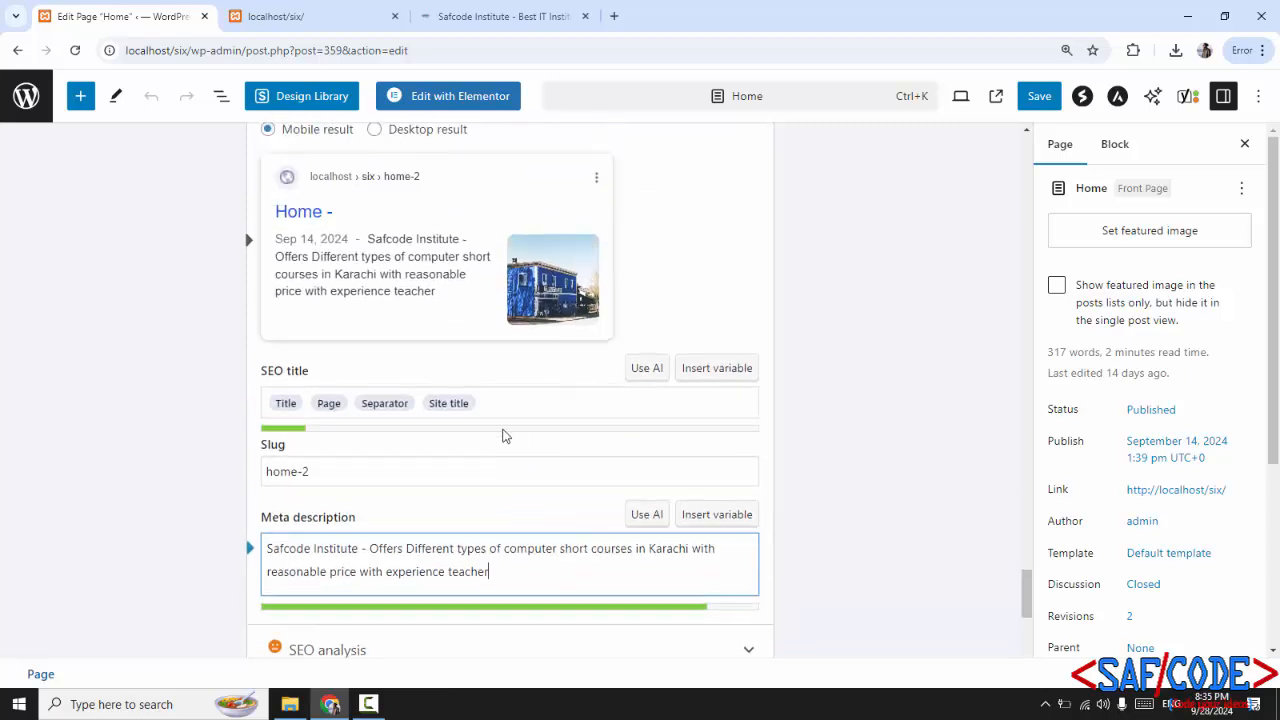
left_click(375, 131)
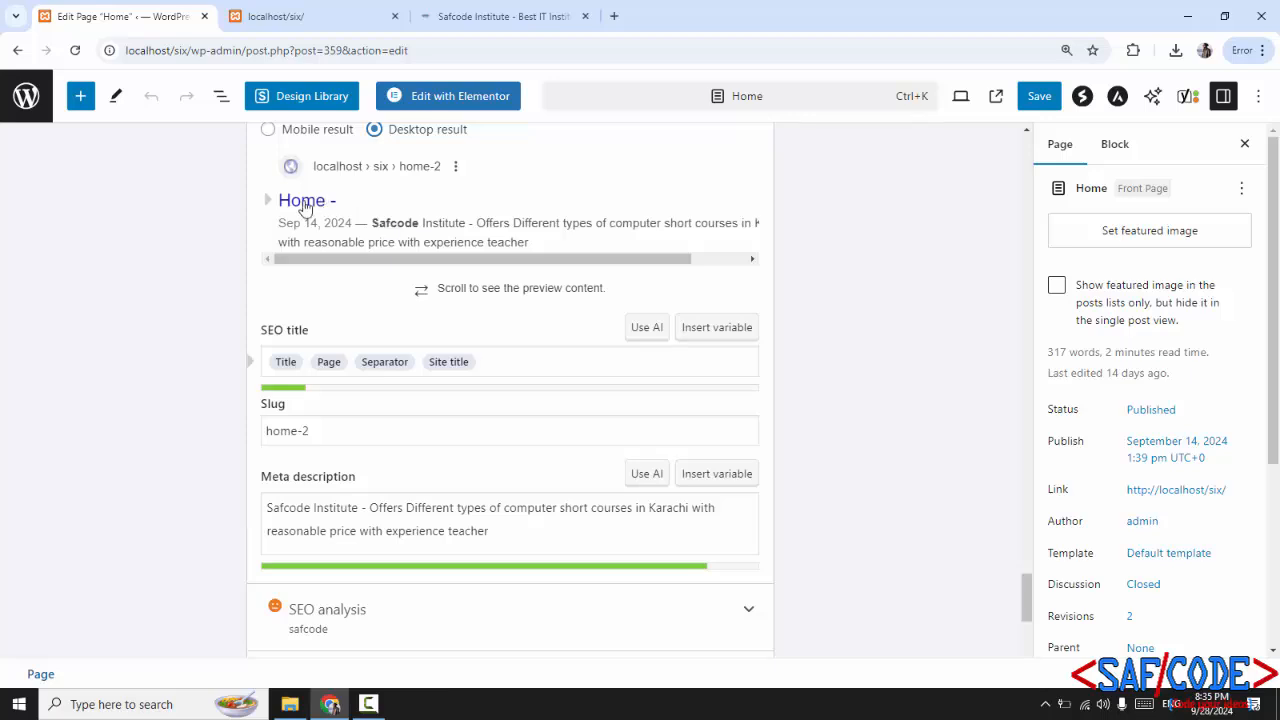
left_click(515, 366)
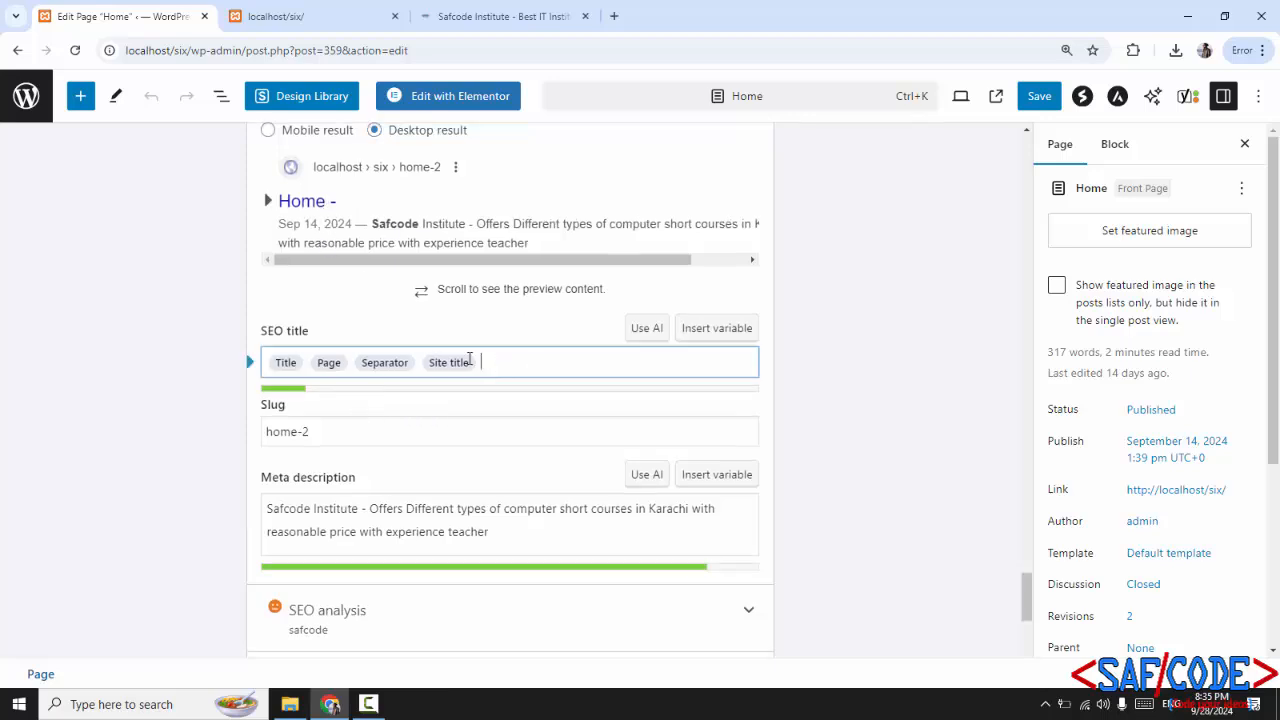
left_click_drag(461, 364, 272, 365)
key("BackSpace")
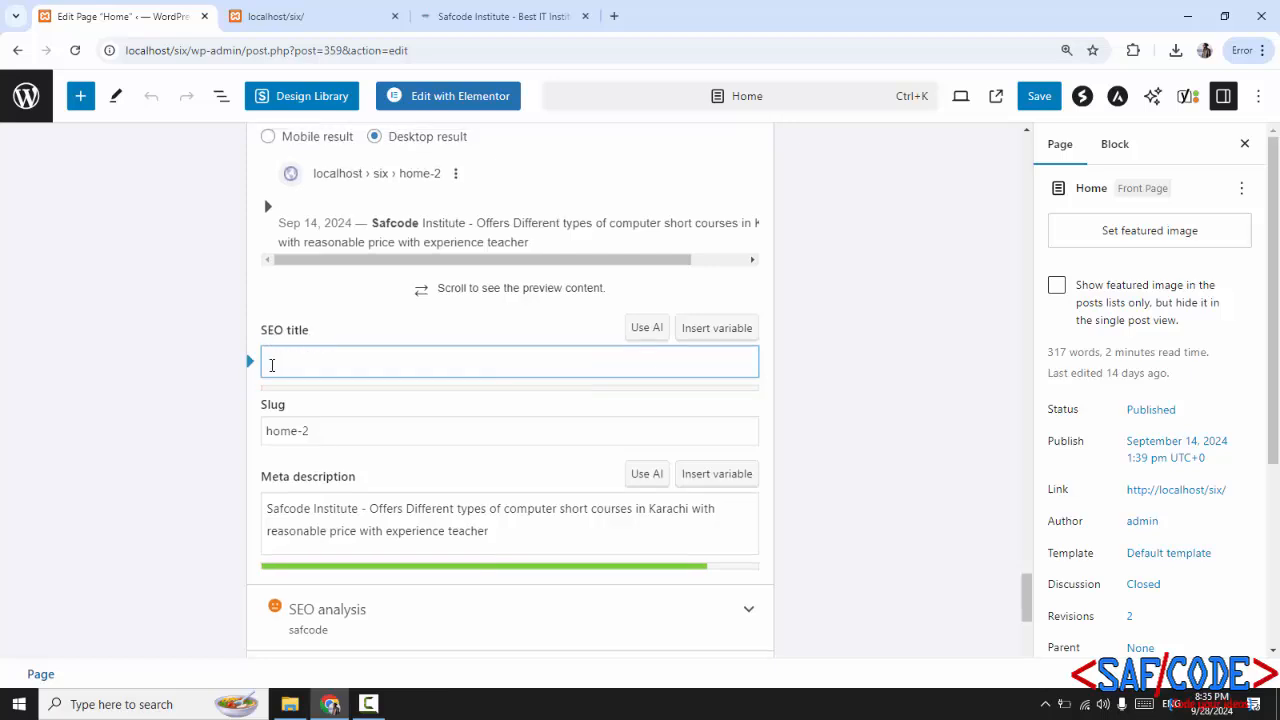
type("Sa")
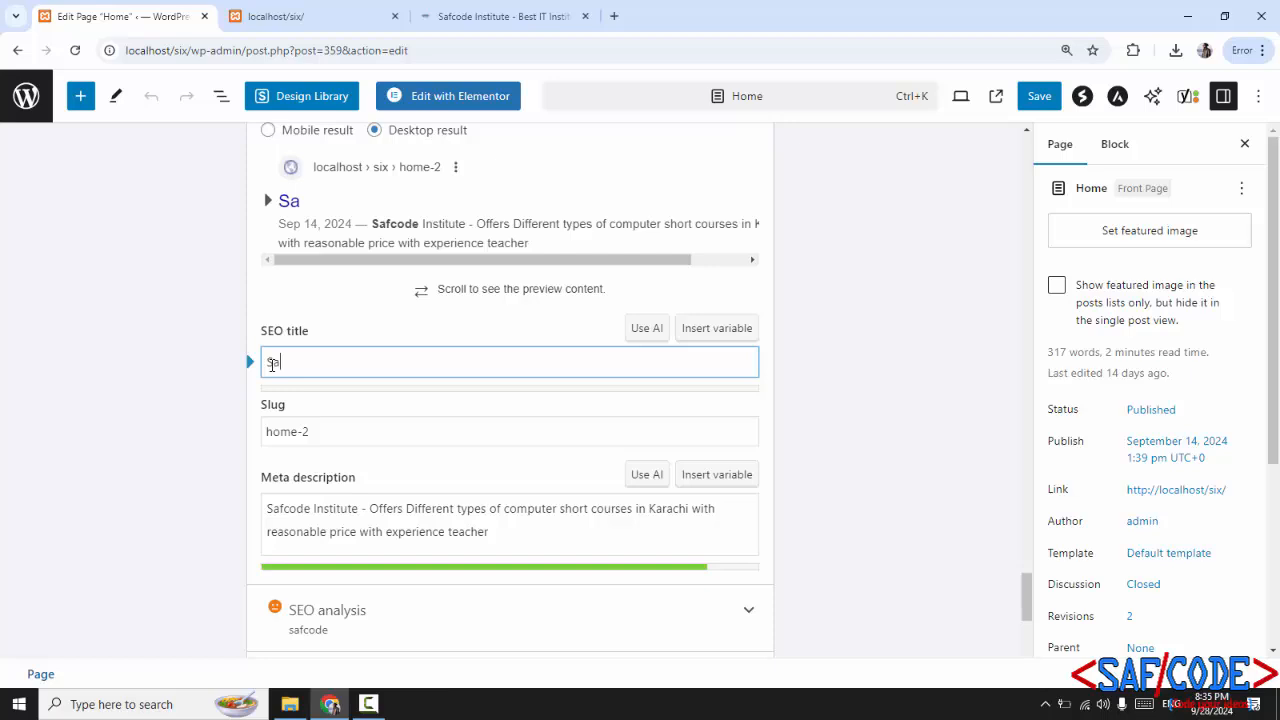
type("fcode Insti")
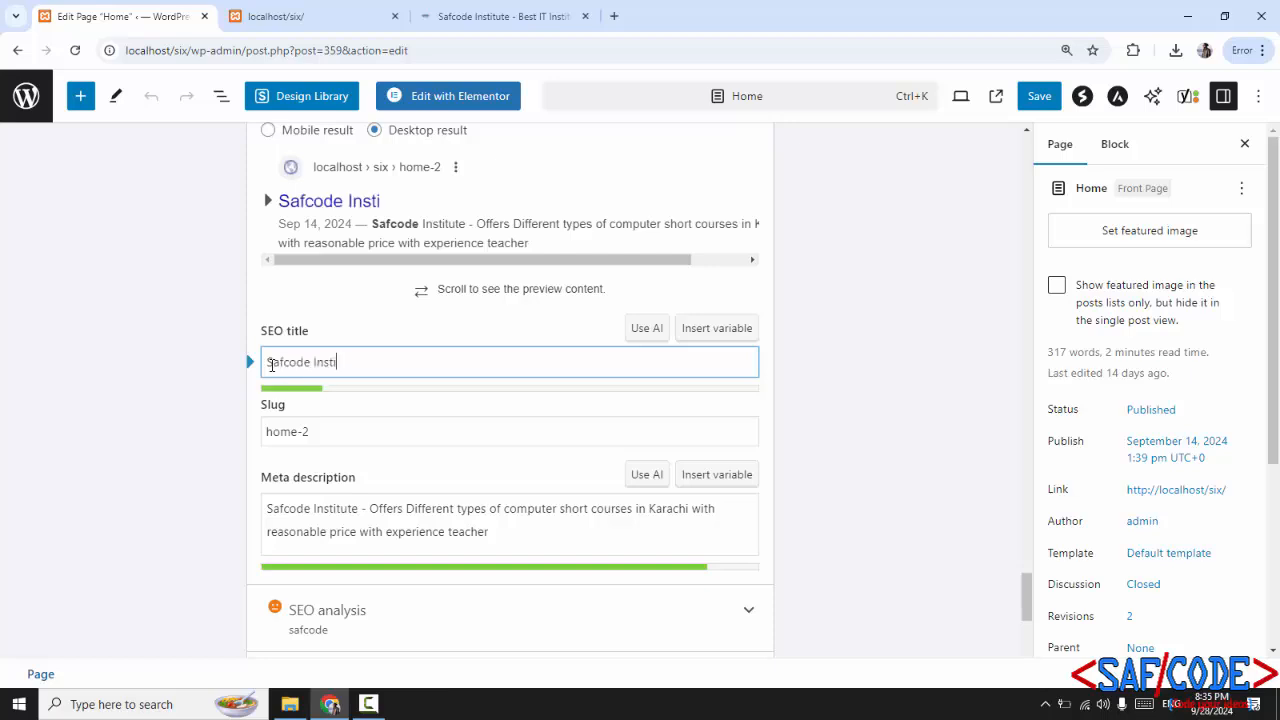
type("tute - ")
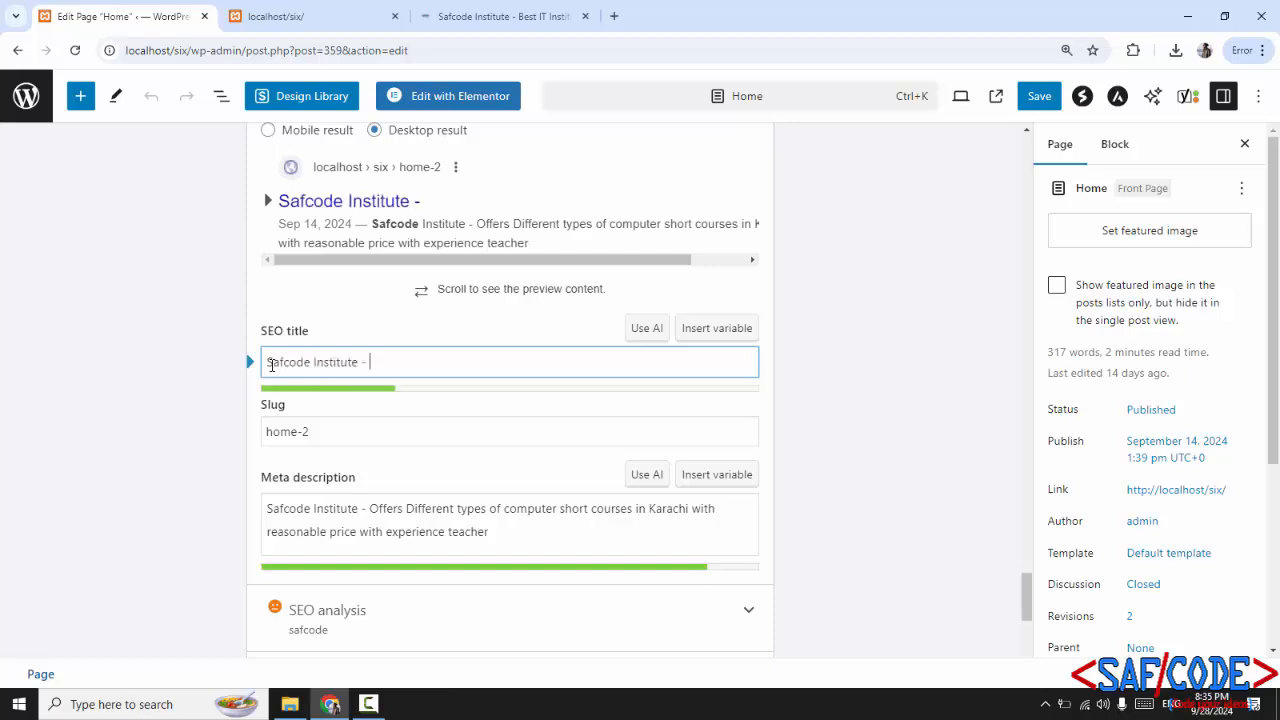
type("Home Page")
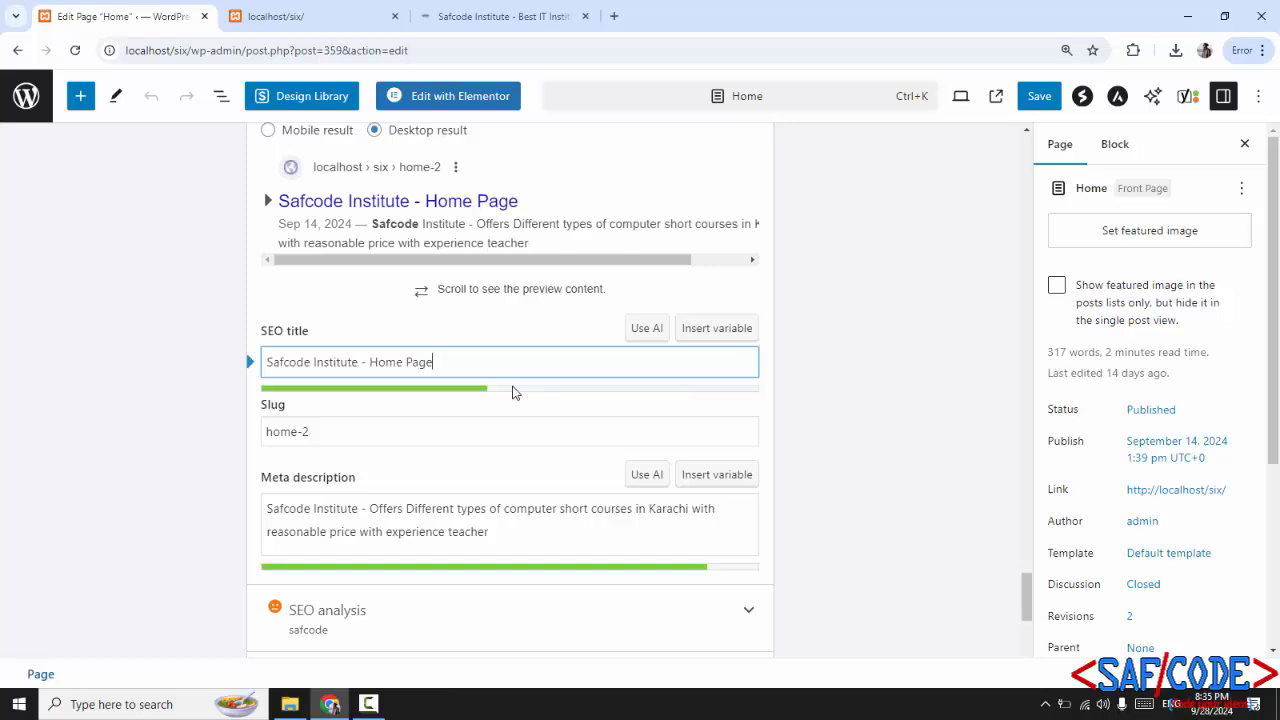
Step: Expand the SEO analysis for the keyphrase and review its good results and improvements, including the advice on image alt attributes
scroll(514, 400, "down", 3)
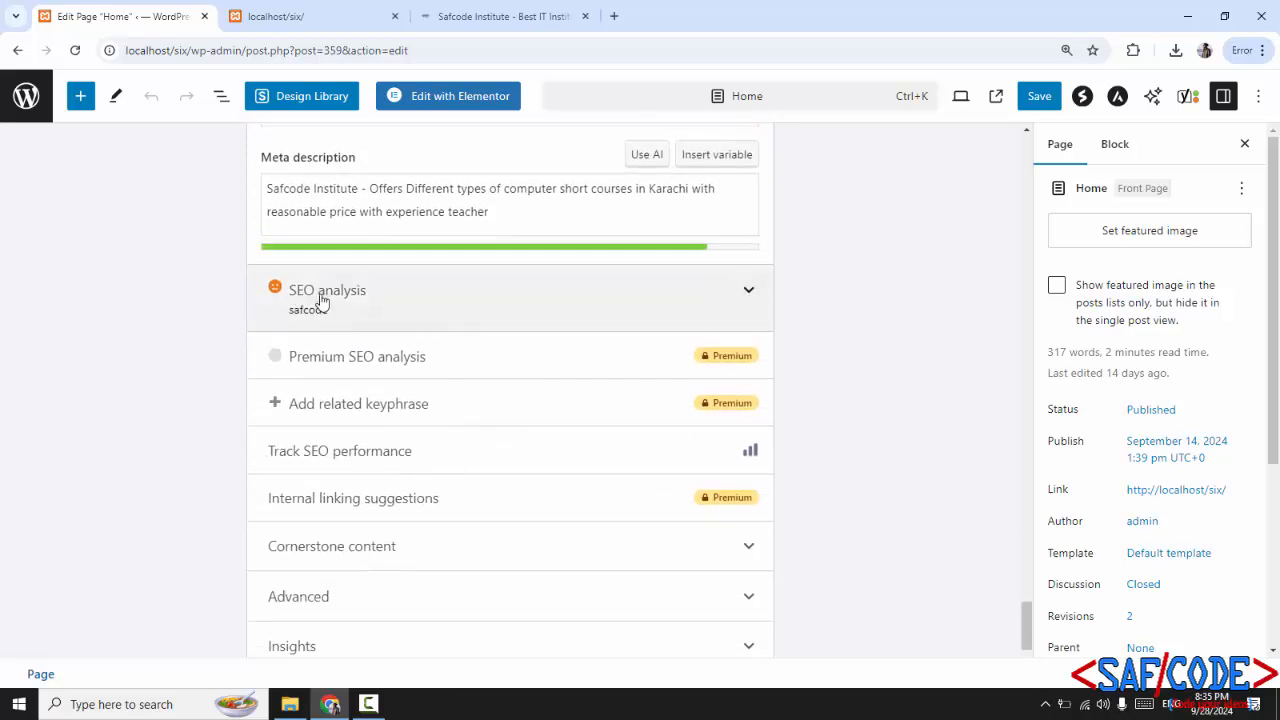
left_click(742, 303)
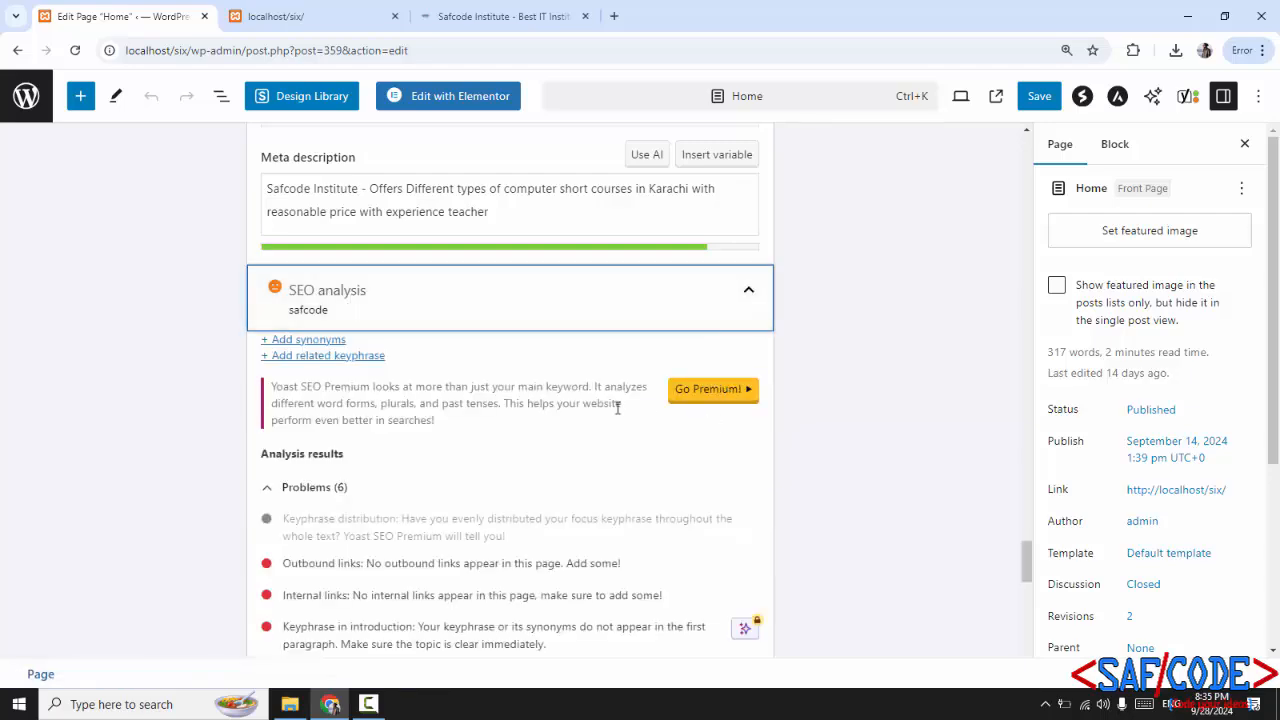
scroll(580, 409, "down", 6)
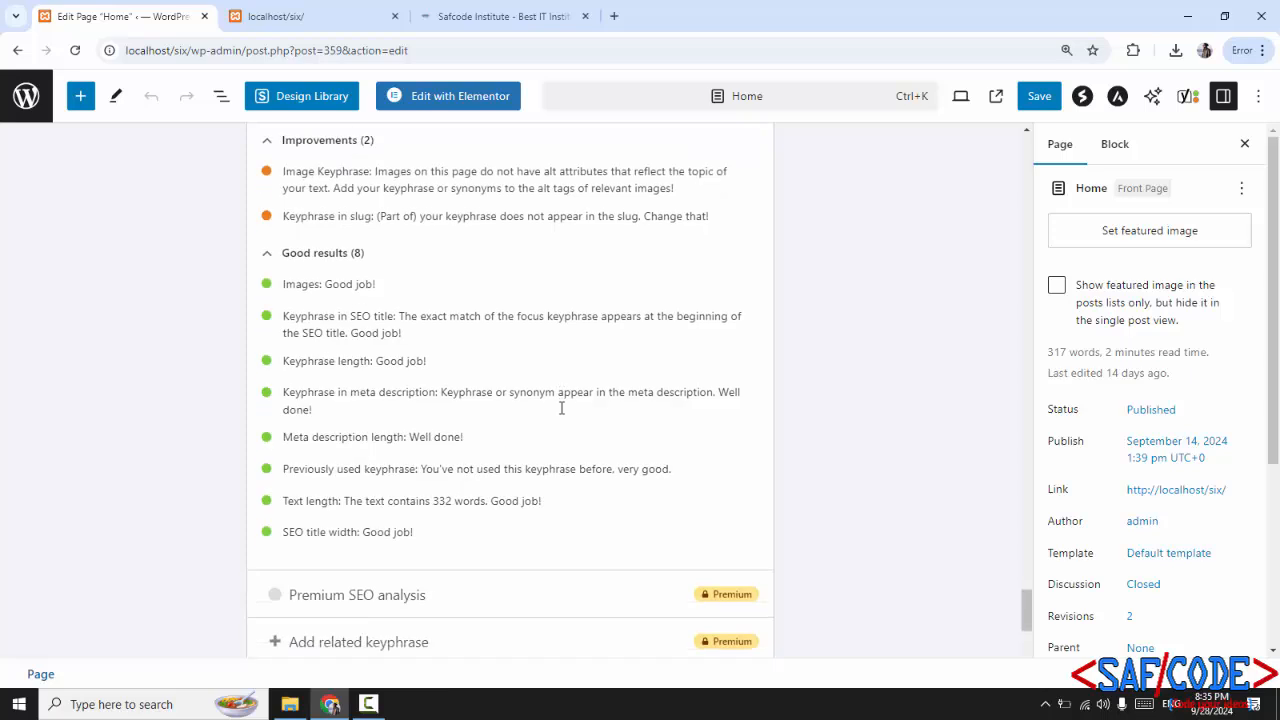
scroll(537, 443, "down", 1)
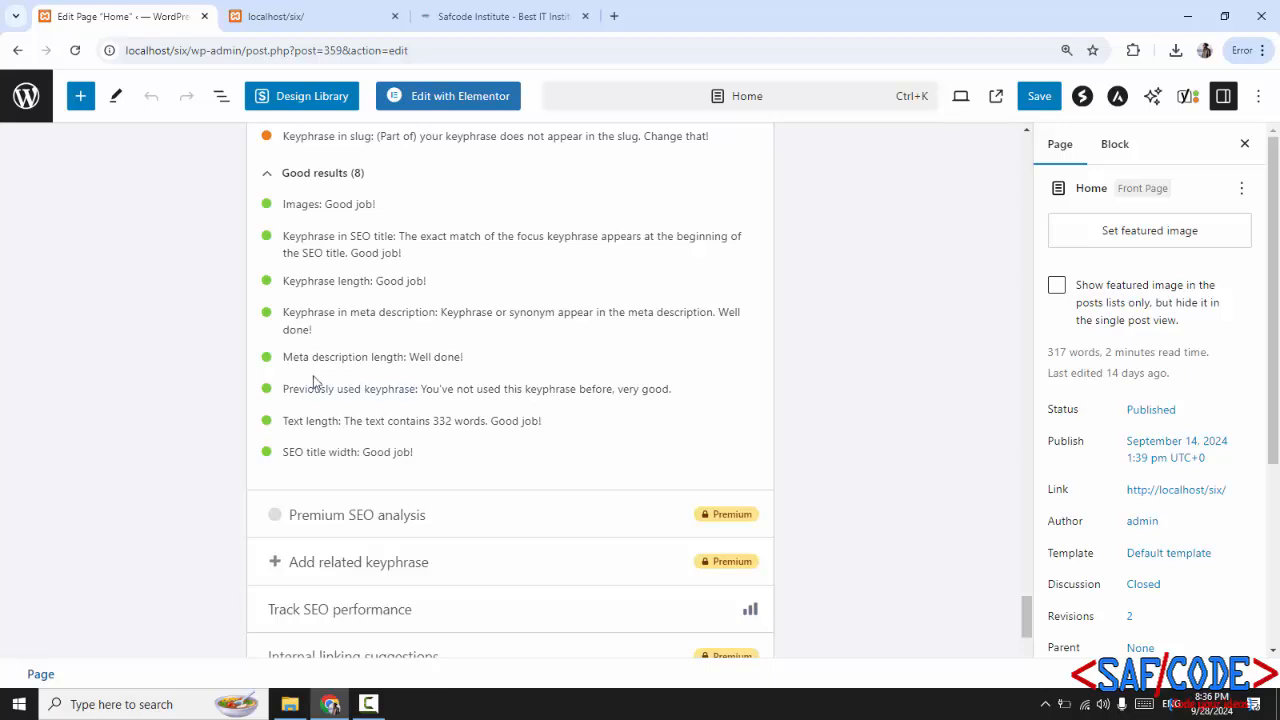
scroll(316, 372, "up", 1)
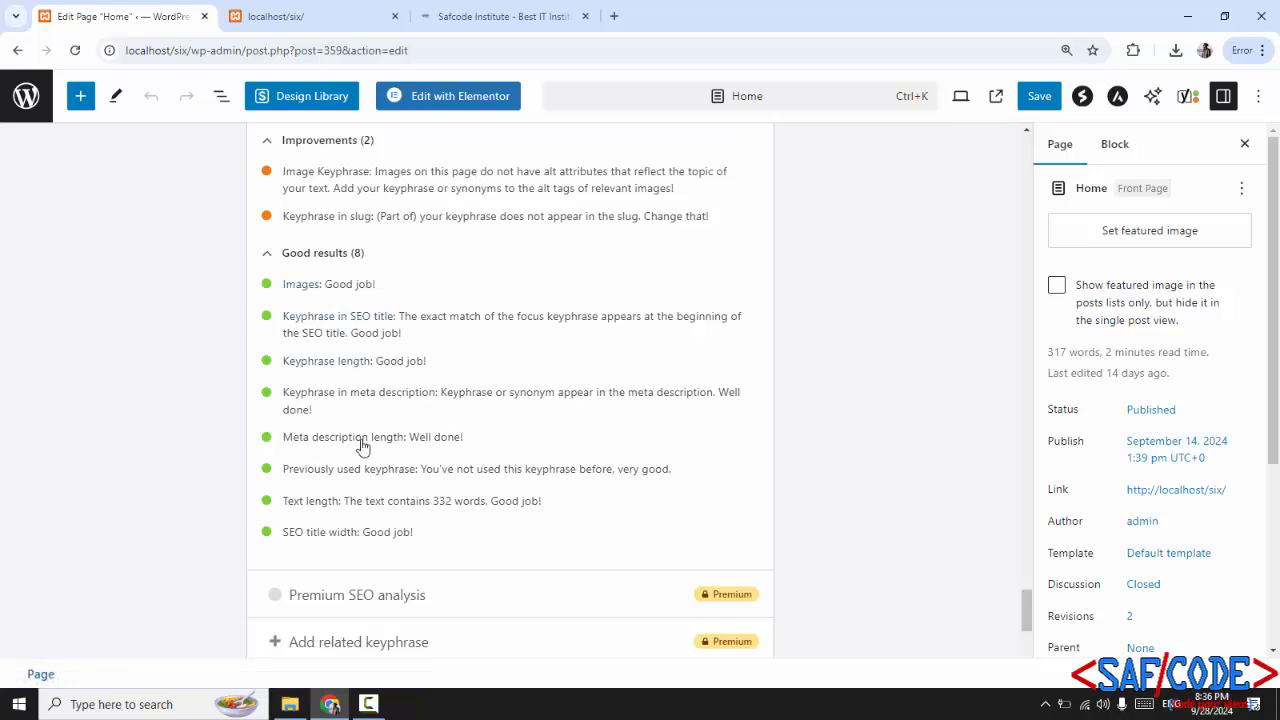
scroll(365, 512, "up", 2)
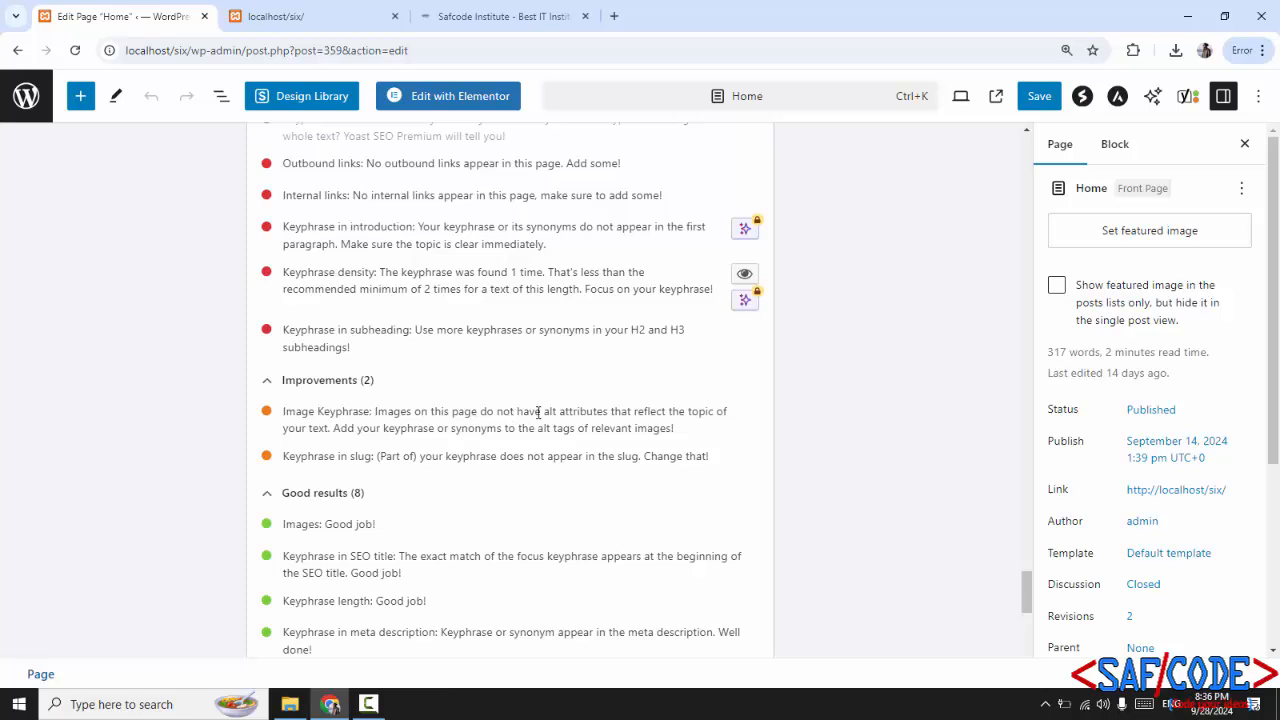
left_click_drag(538, 411, 611, 411)
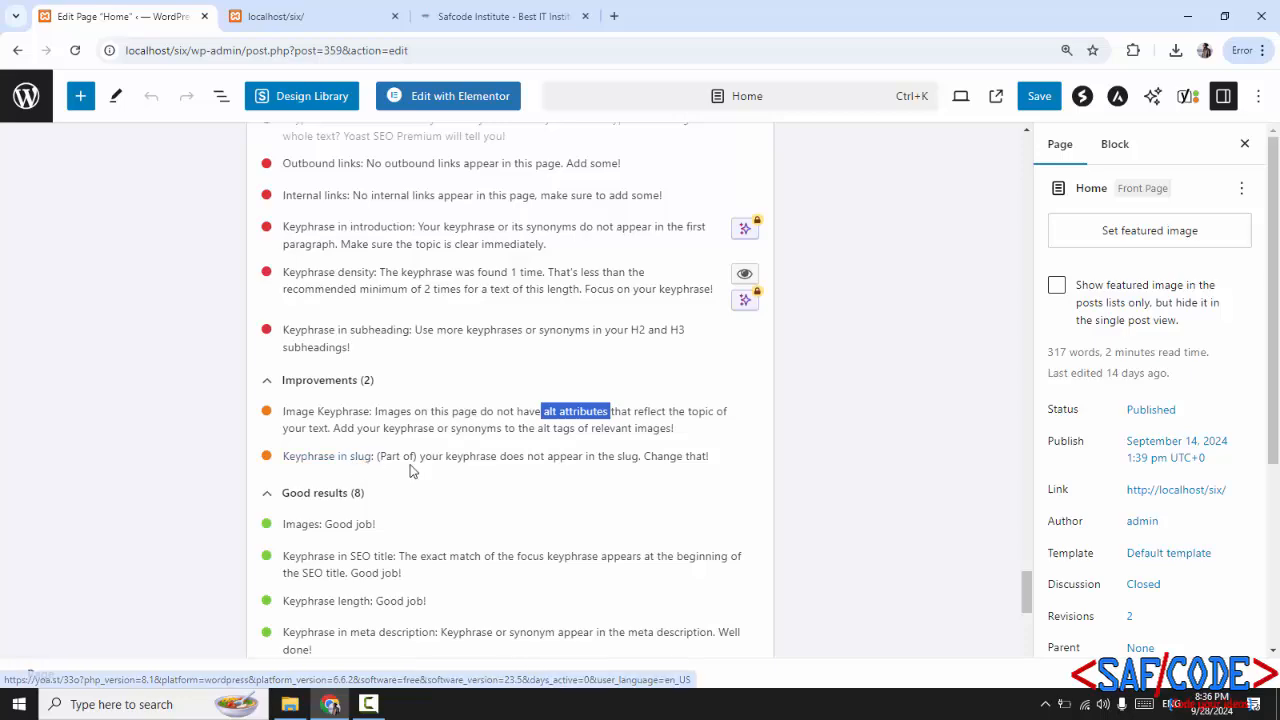
Step: Review the slug setting, compare it with the URL of safcode.com's Programming Notes page, and return to the Home page editor
scroll(416, 457, "up", 2)
scroll(416, 457, "up", 10)
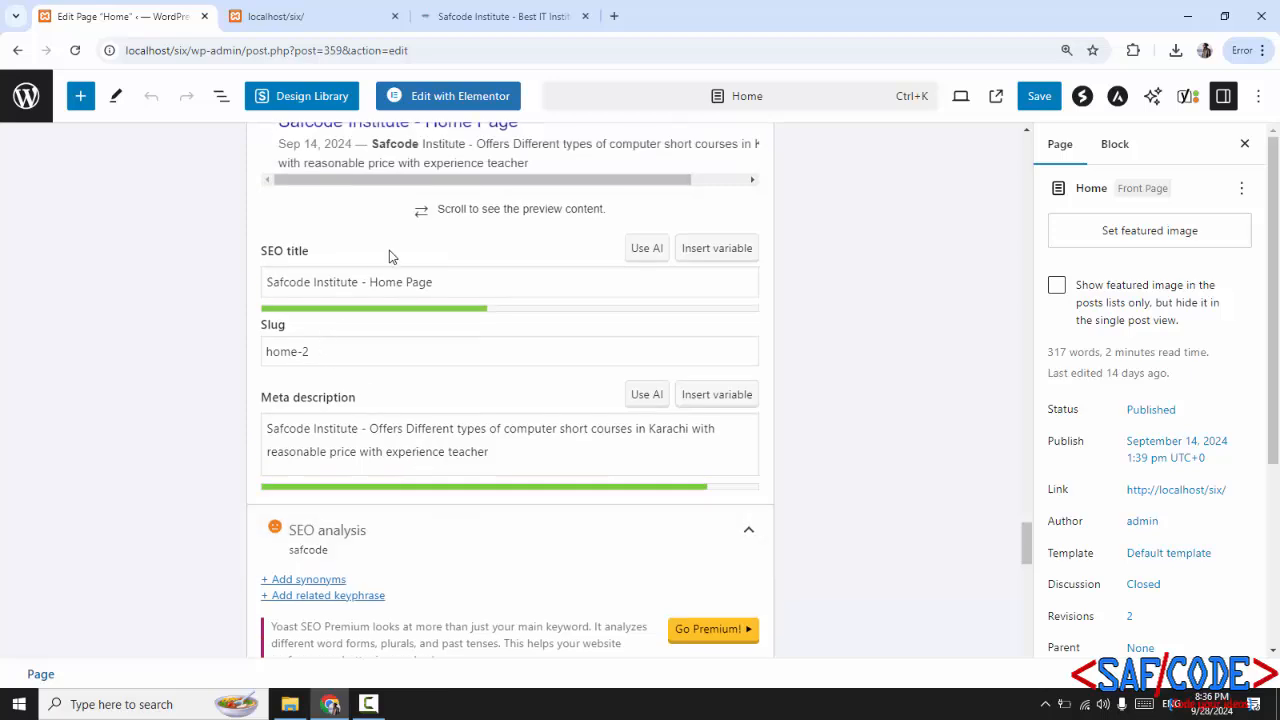
left_click(500, 16)
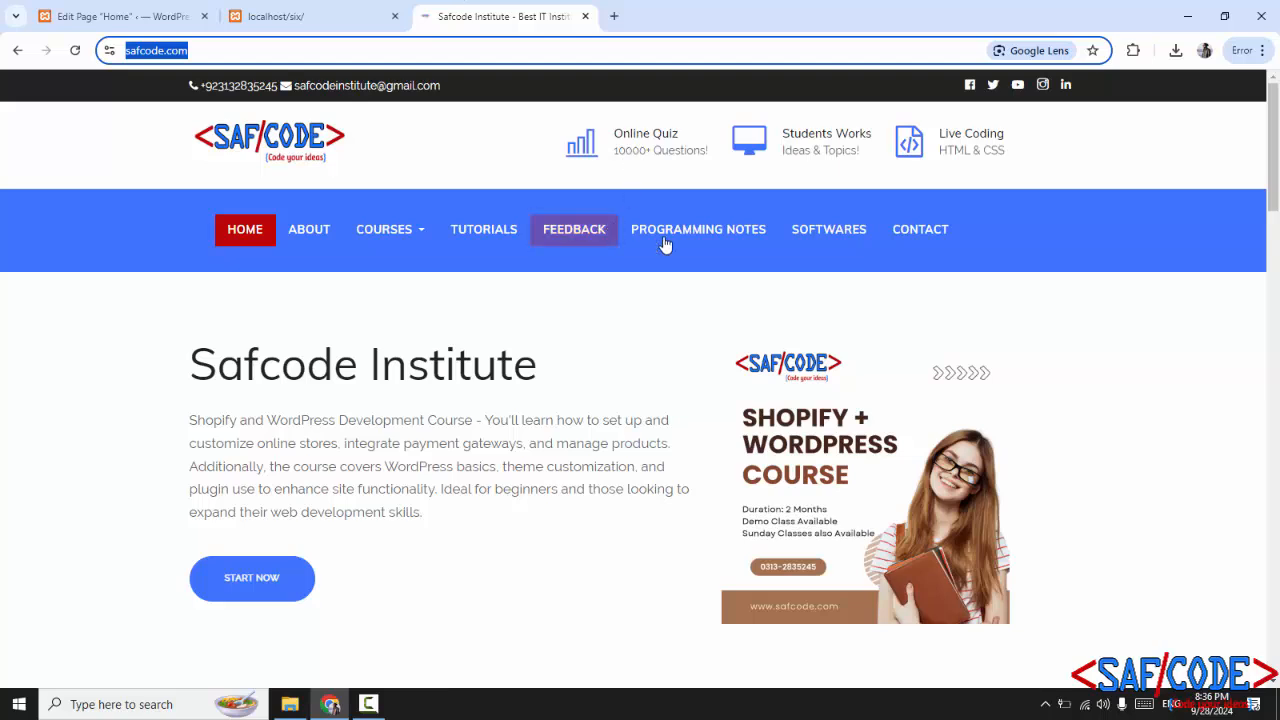
left_click(700, 234)
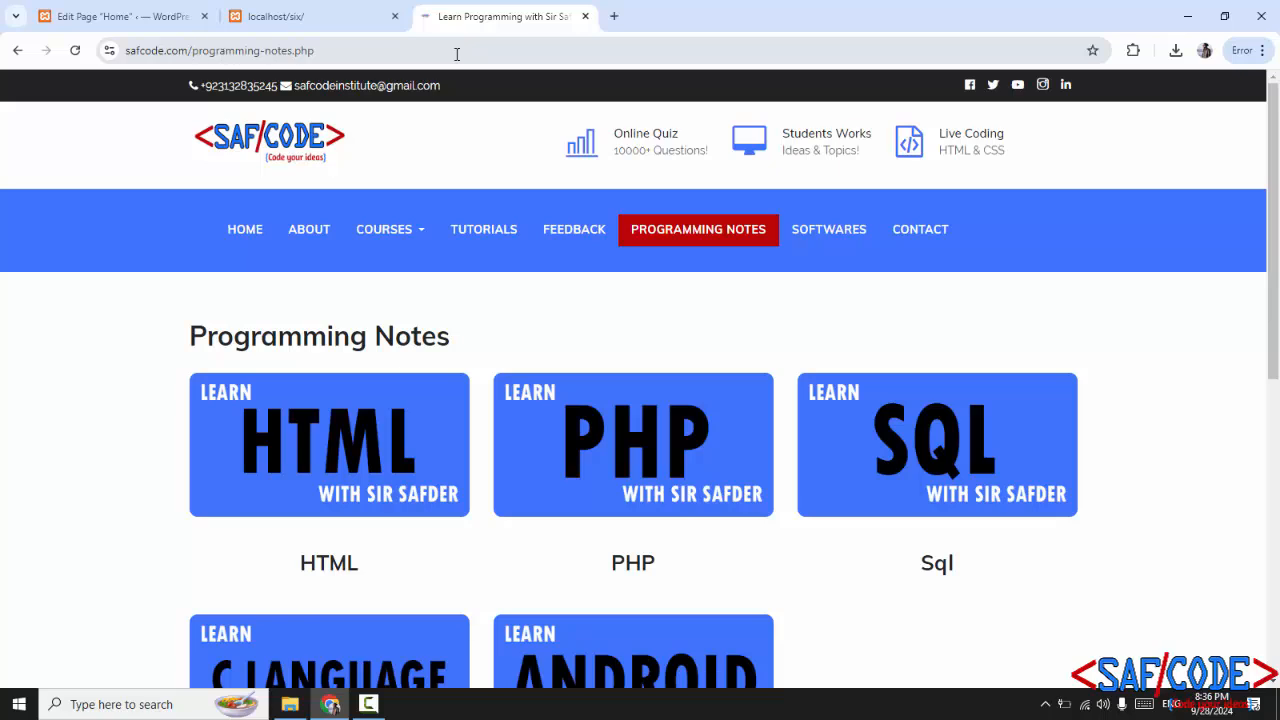
left_click(190, 16)
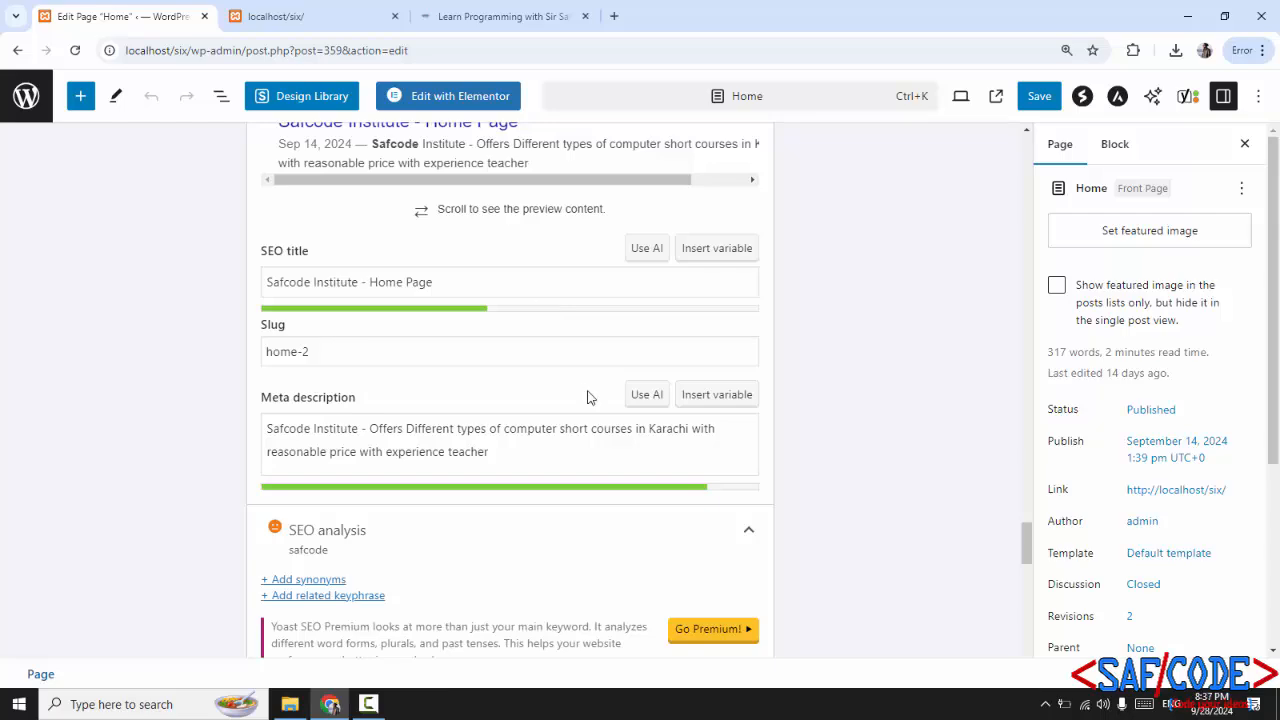
Step: Review the link and keyphrase problems in the SEO analysis, check the live home page on localhost/six, and return to the editor
scroll(557, 391, "down", 4)
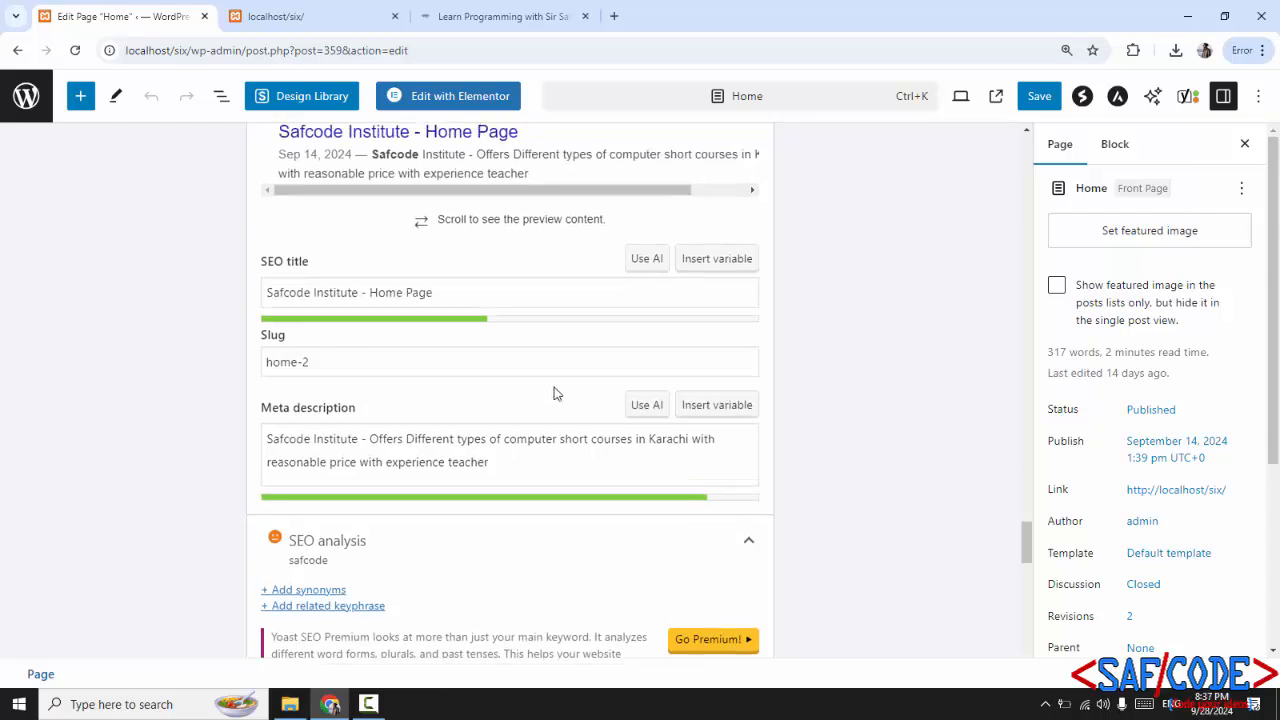
scroll(550, 385, "down", 2)
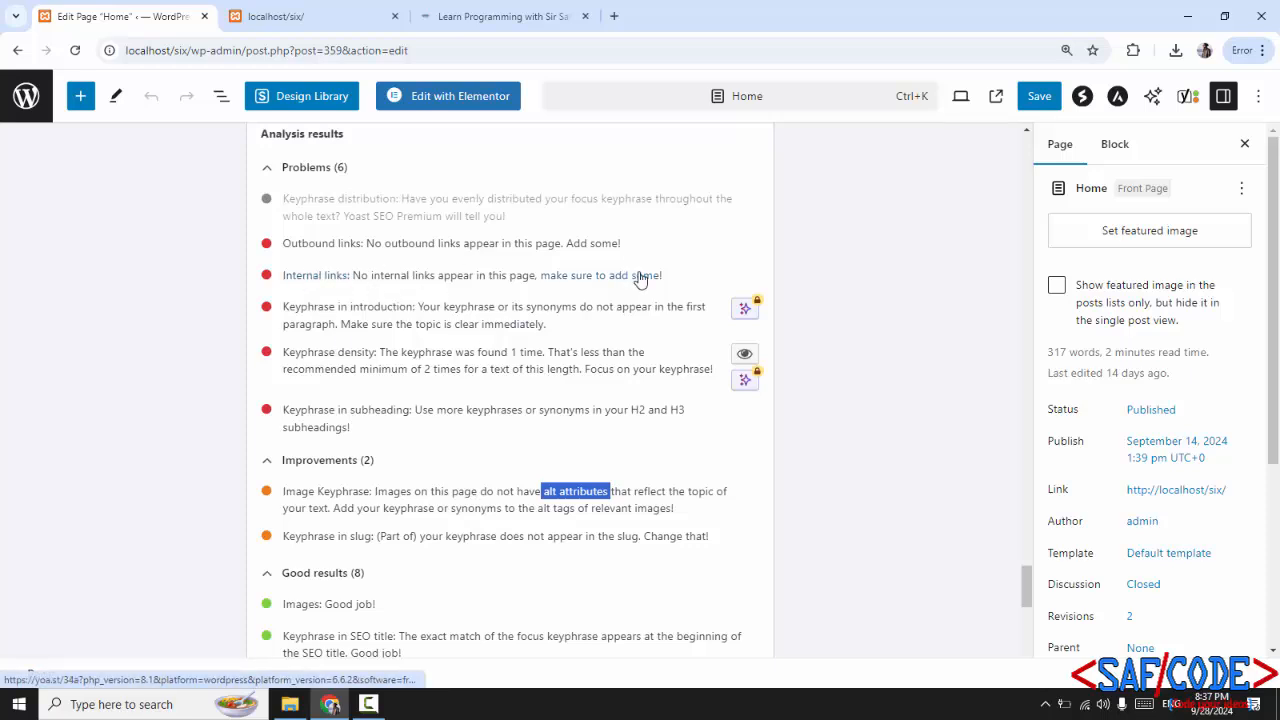
key("ctrl+Tab")
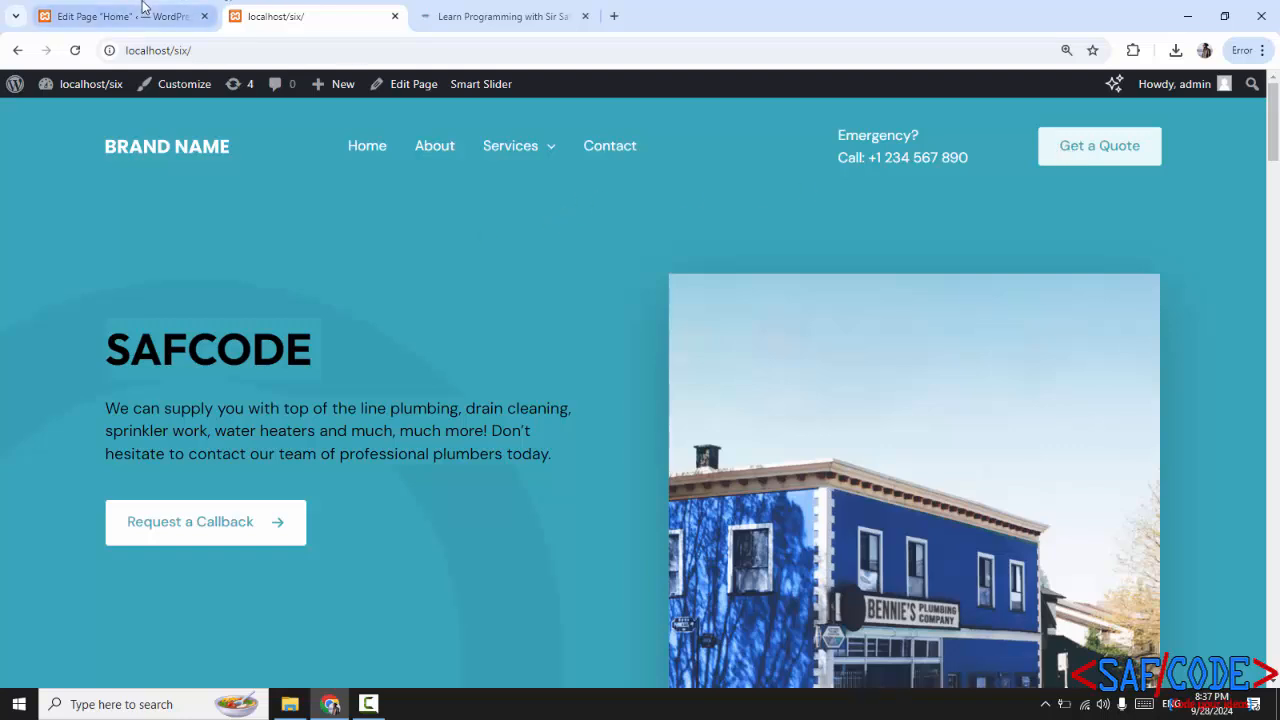
left_click(115, 16)
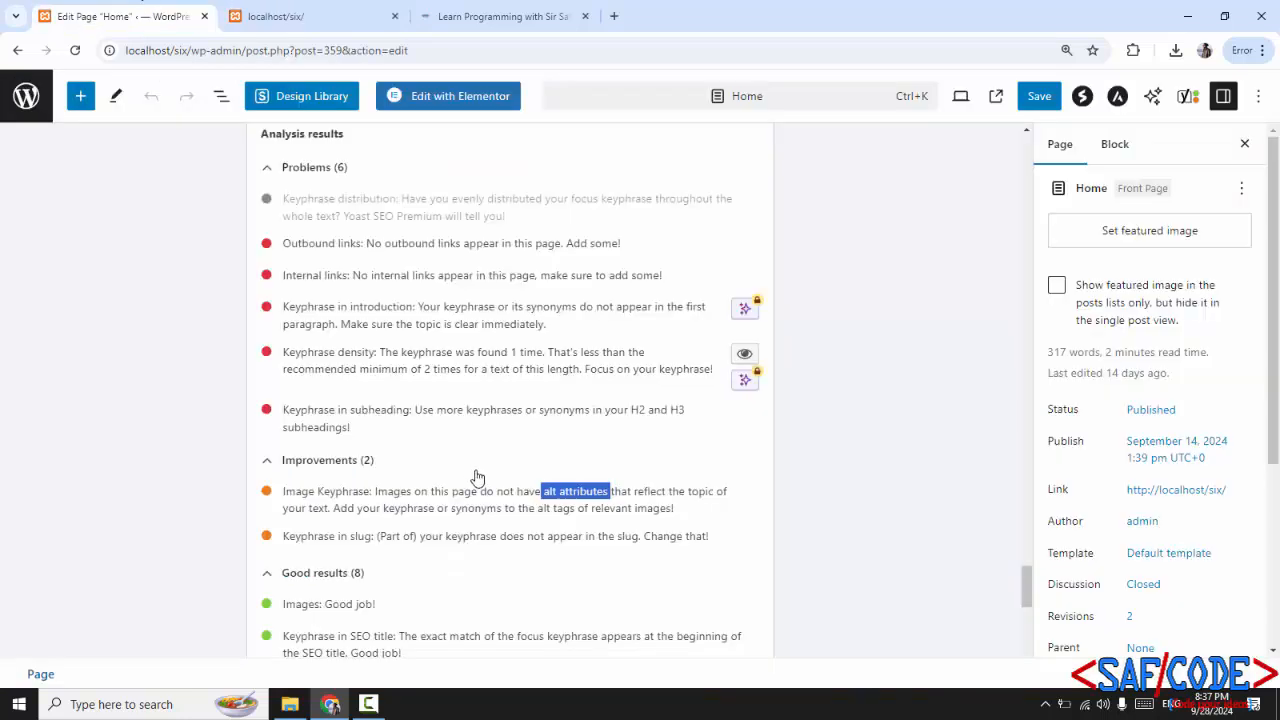
Step: Check the live home page on localhost/six against the keyphrase-in-introduction problem, and reread that problem in the editor's SEO analysis
left_click(432, 306)
left_click(337, 10)
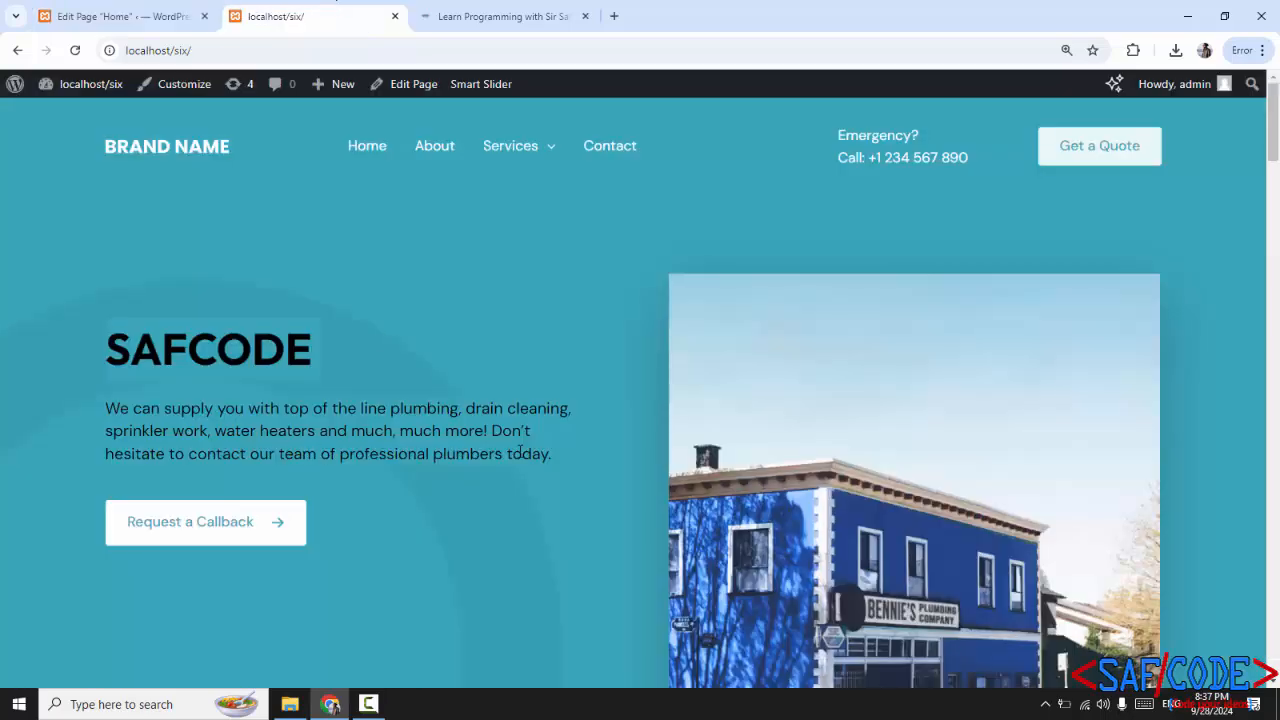
scroll(330, 425, "down", 5)
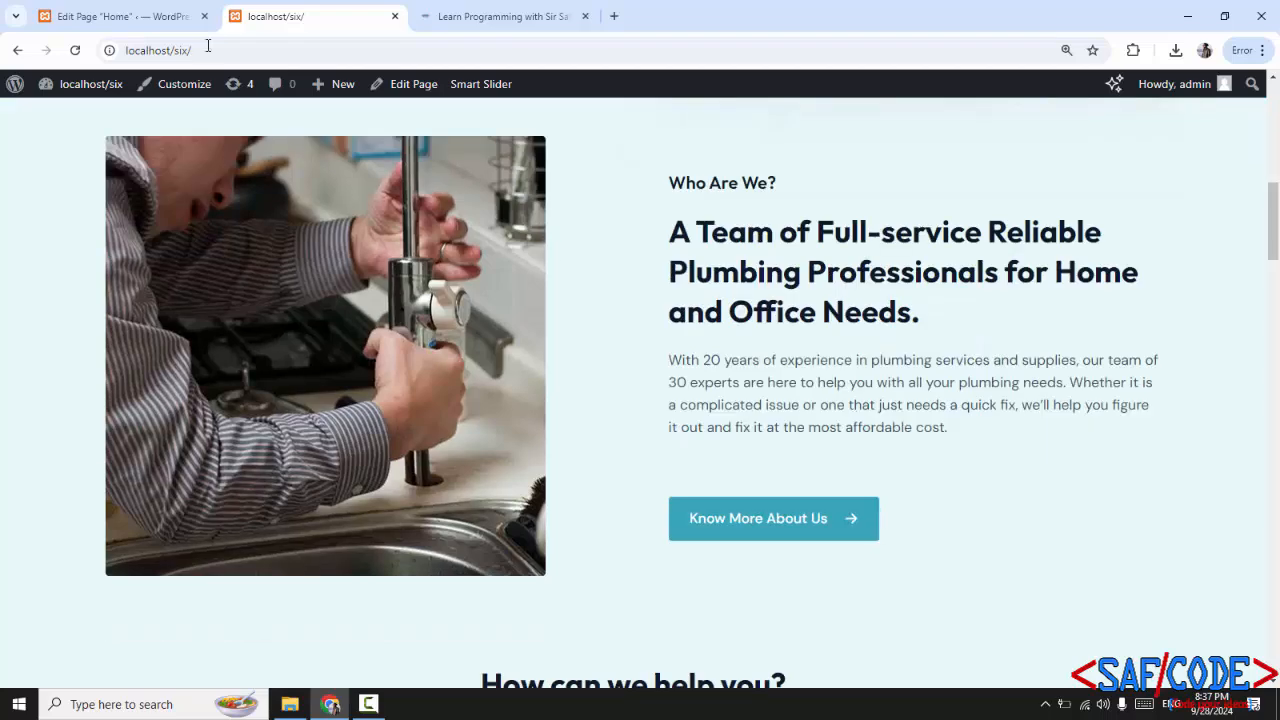
left_click(160, 16)
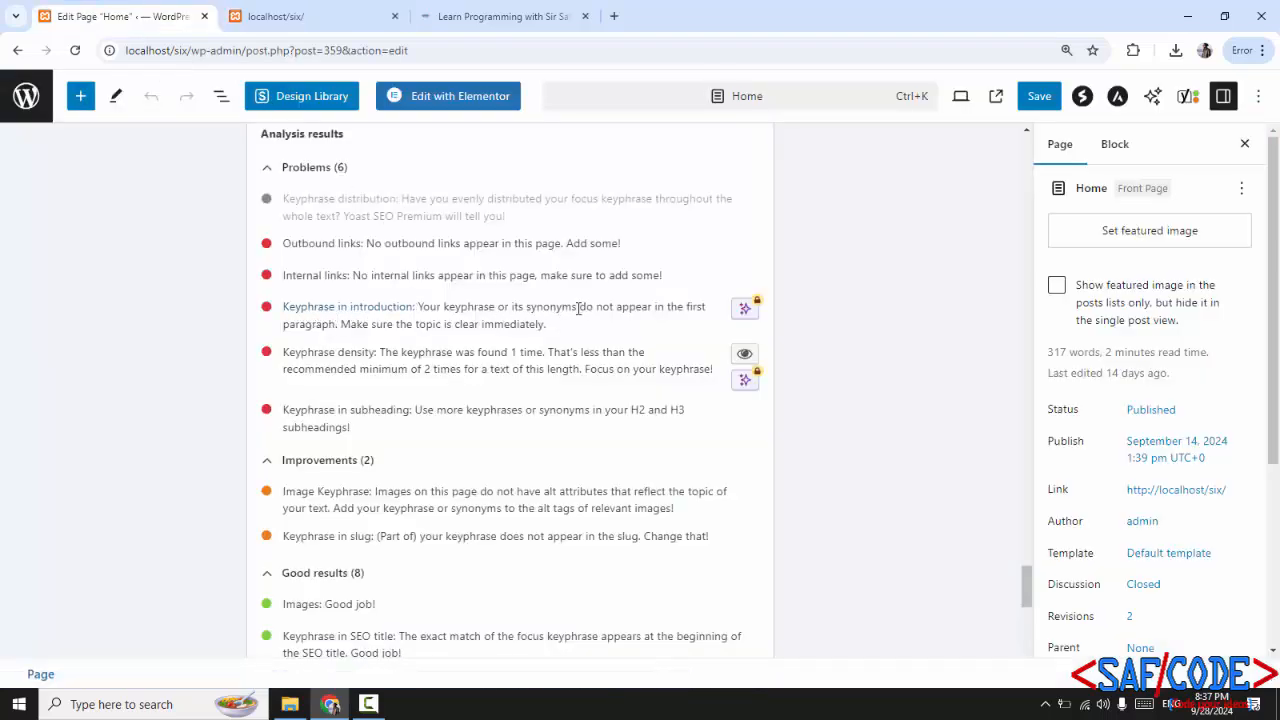
left_click_drag(578, 308, 695, 308)
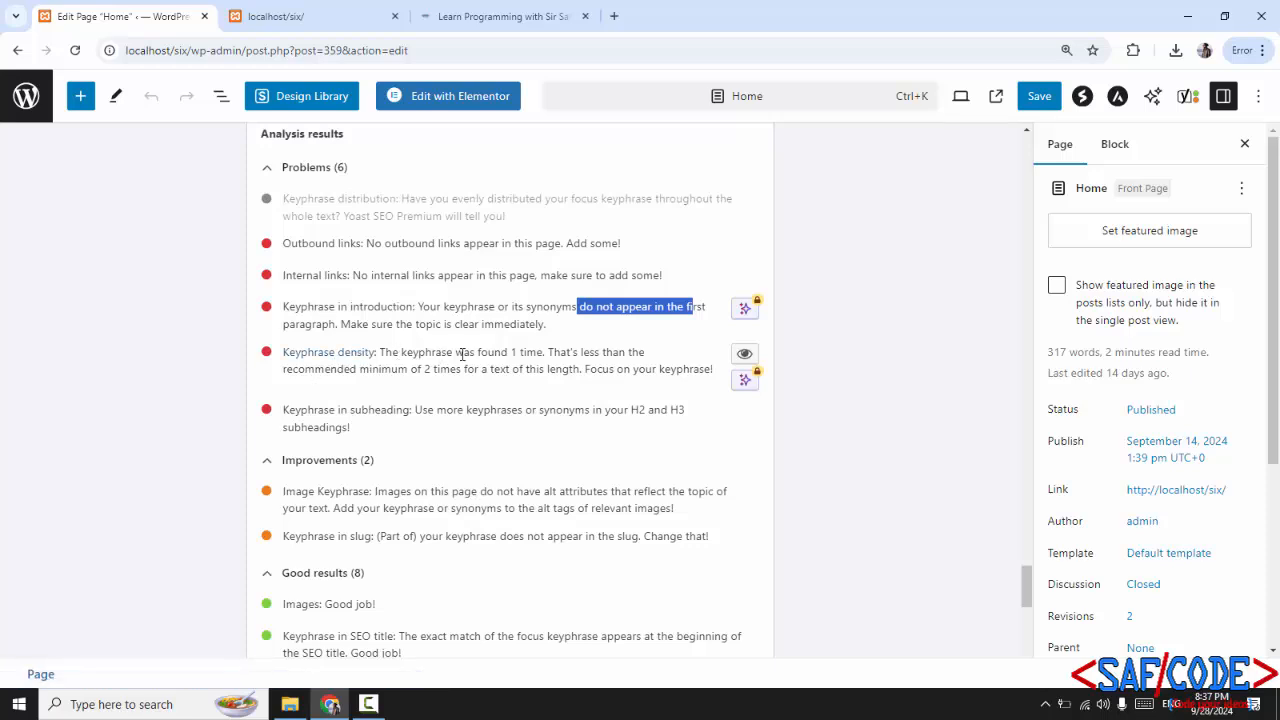
Step: Examine the SAFCODE heading on the live home page for keyphrase use, and return to the analysis problems on density and subheadings
left_click(484, 14)
left_click(297, 12)
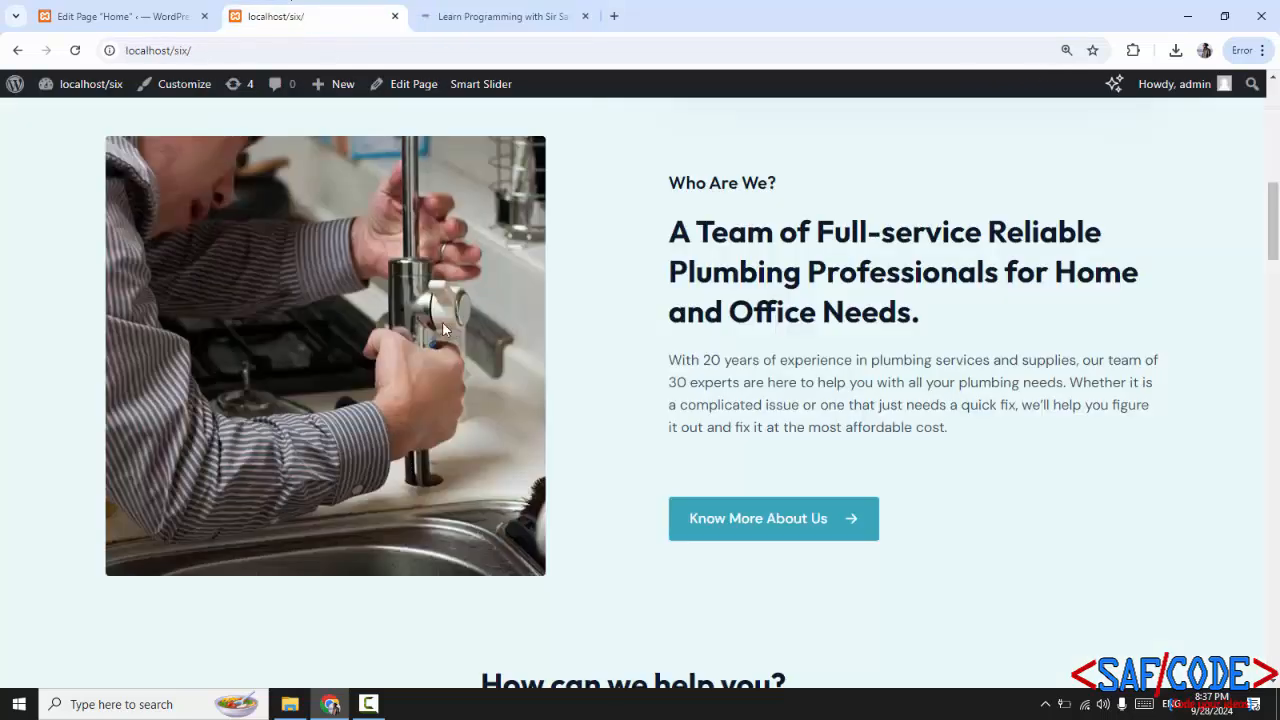
scroll(442, 321, "up", 8)
left_click_drag(303, 345, 121, 345)
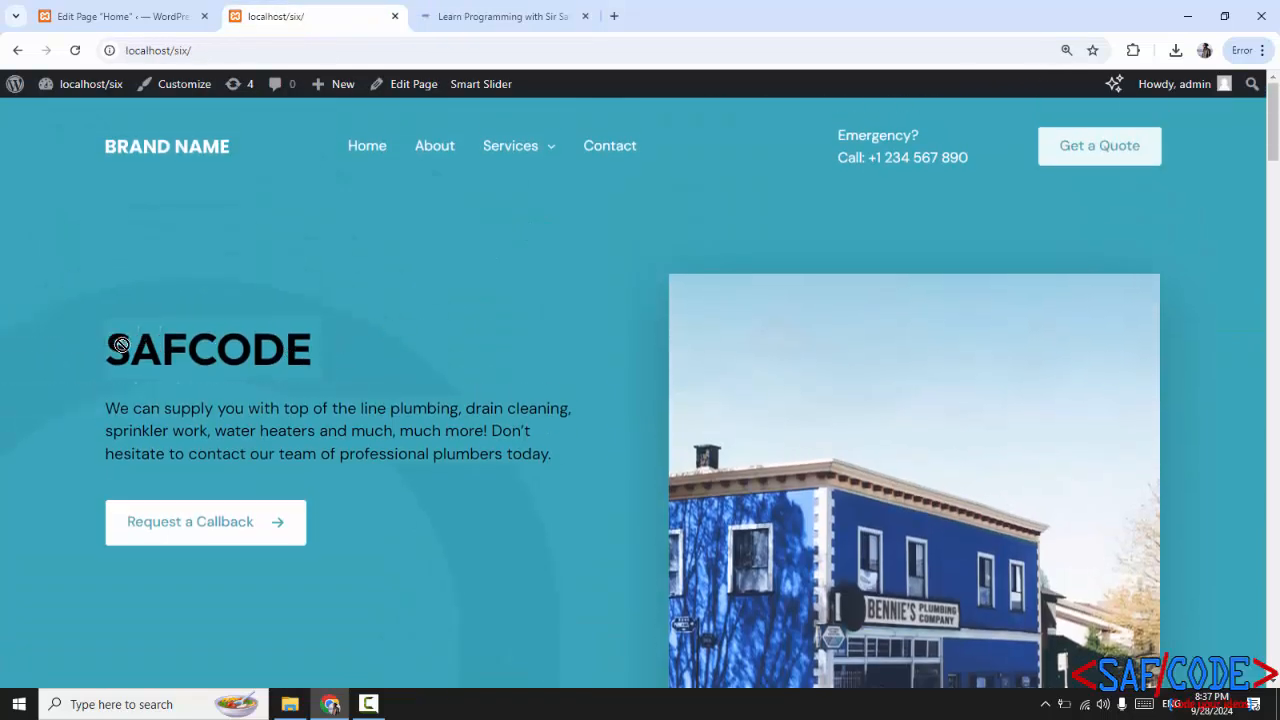
left_click(167, 15)
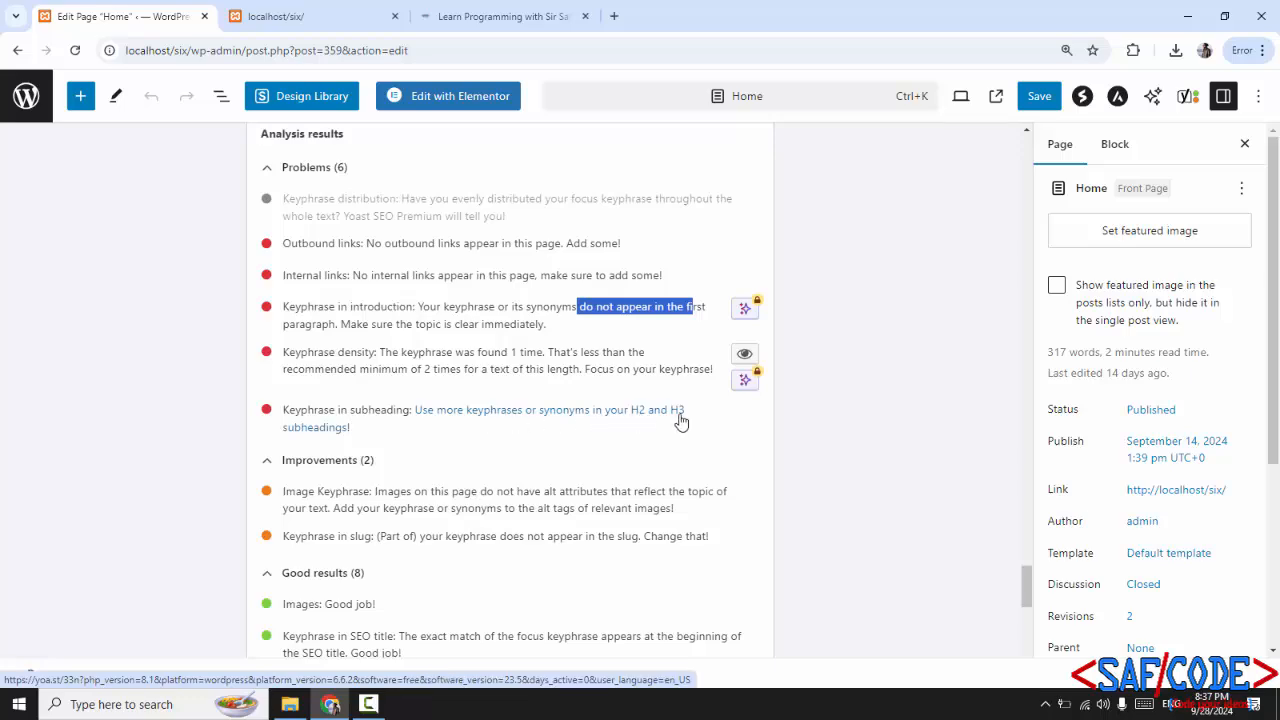
Step: Save the Home page, return to the list of all pages, and review the SEO and readability scores of the Home front page
scroll(506, 406, "up", 3)
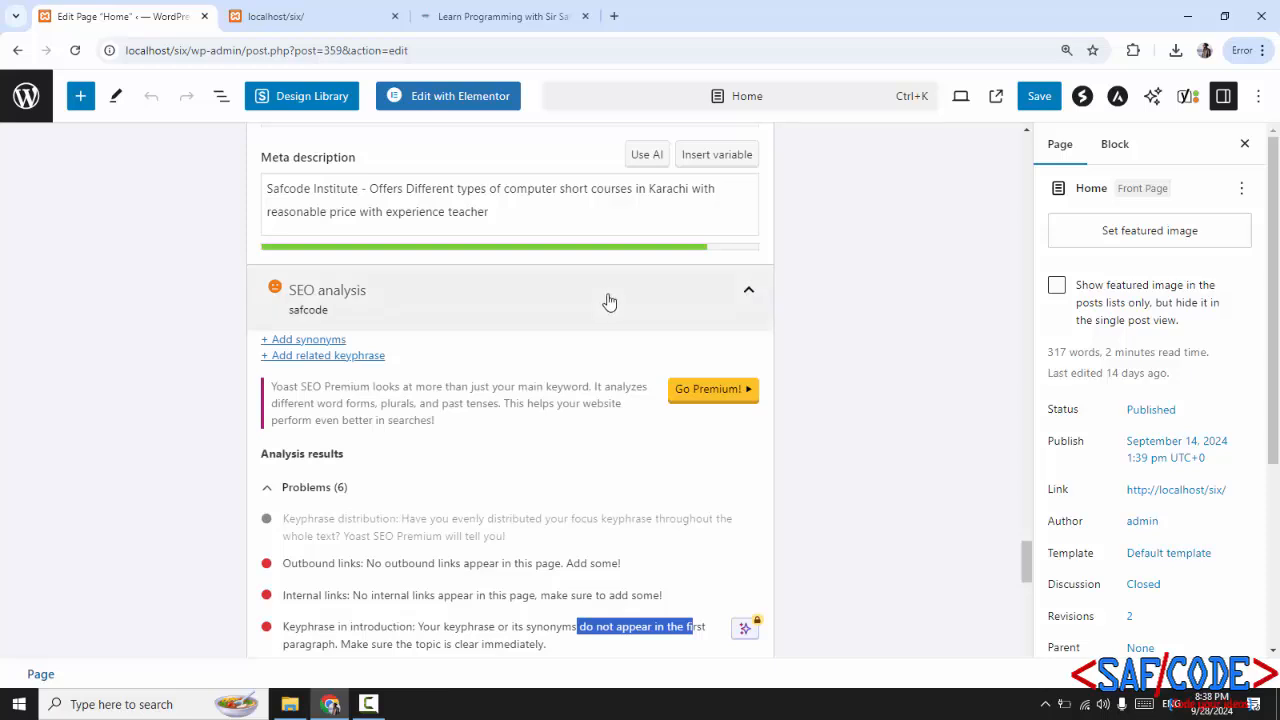
left_click(1042, 100)
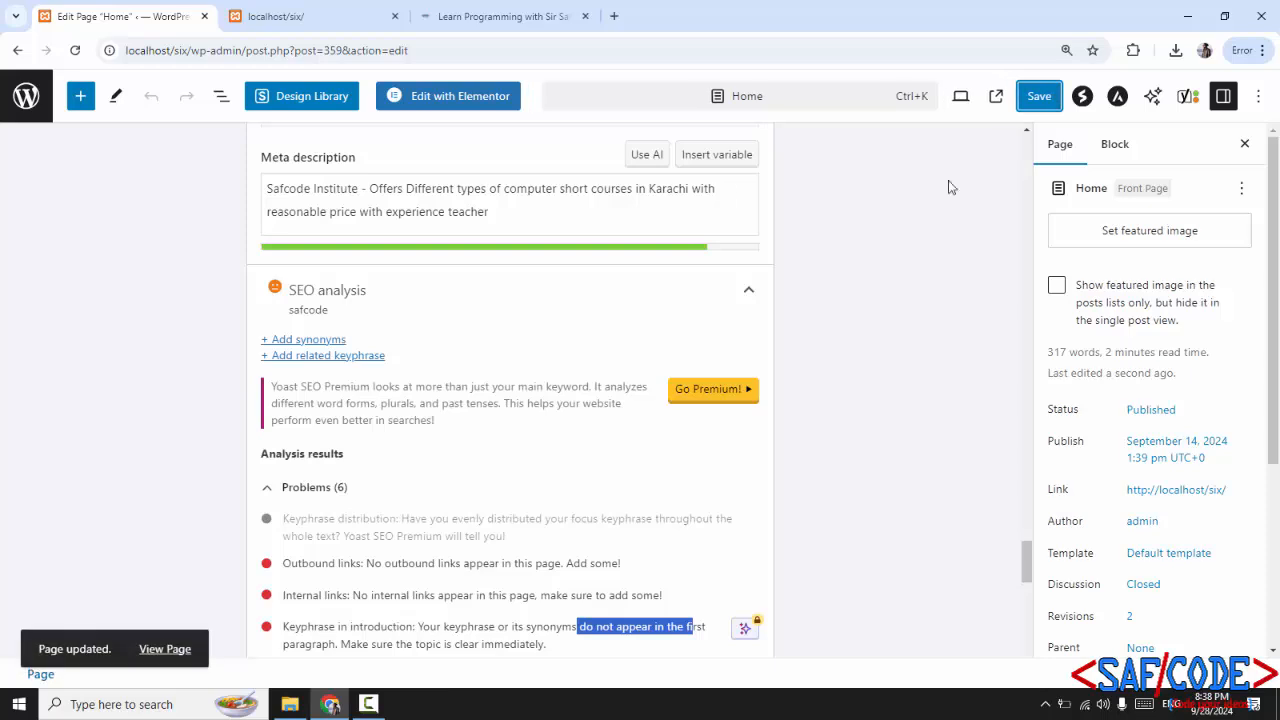
left_click(27, 100)
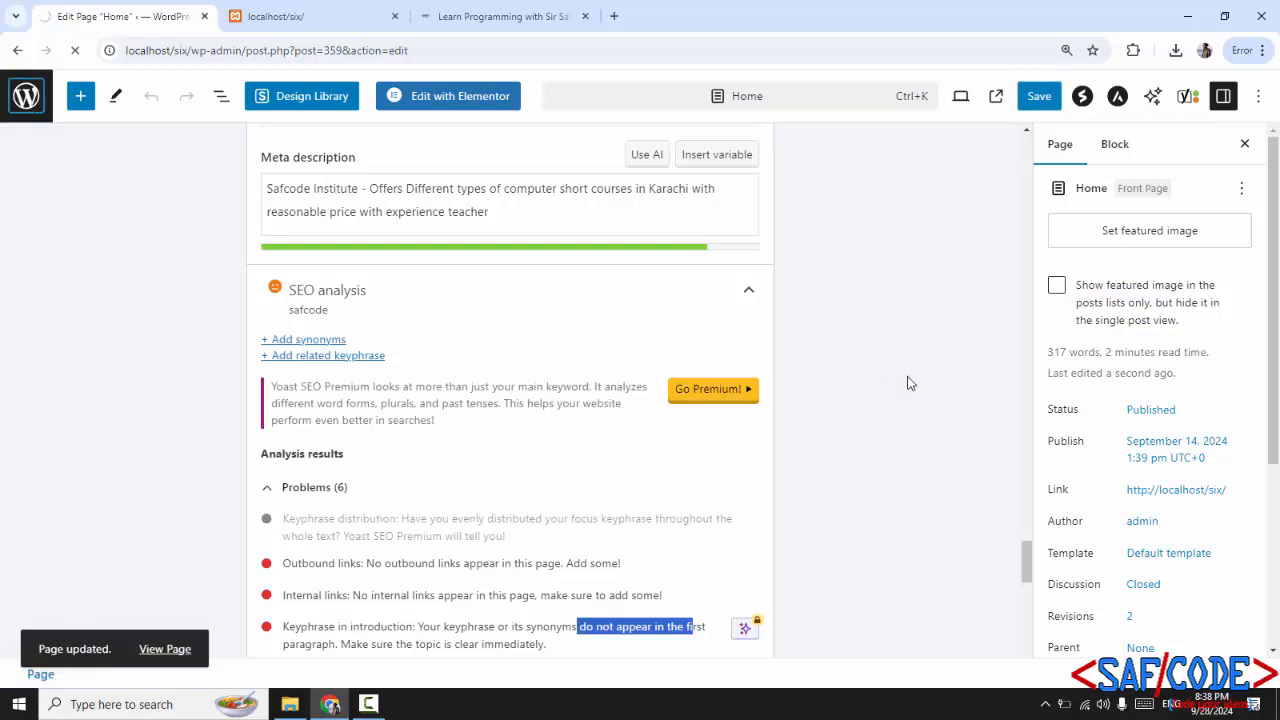
scroll(909, 385, "down", 5)
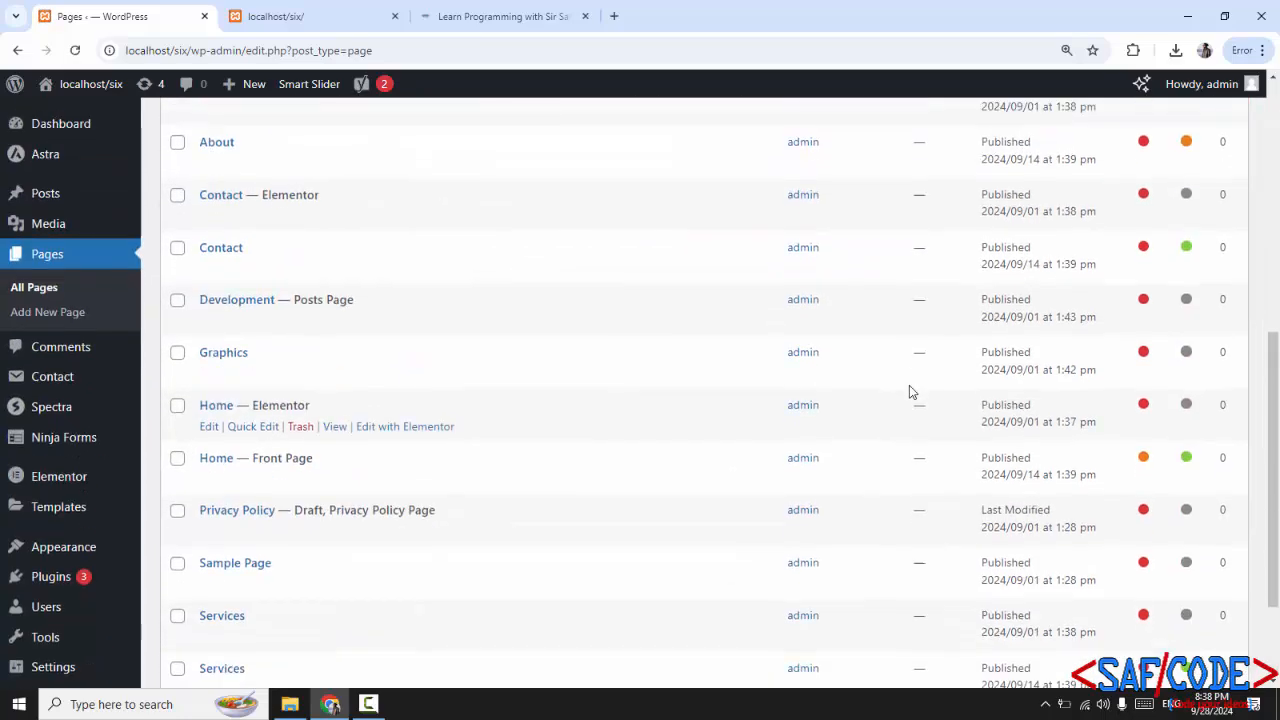
scroll(909, 392, "down", 3)
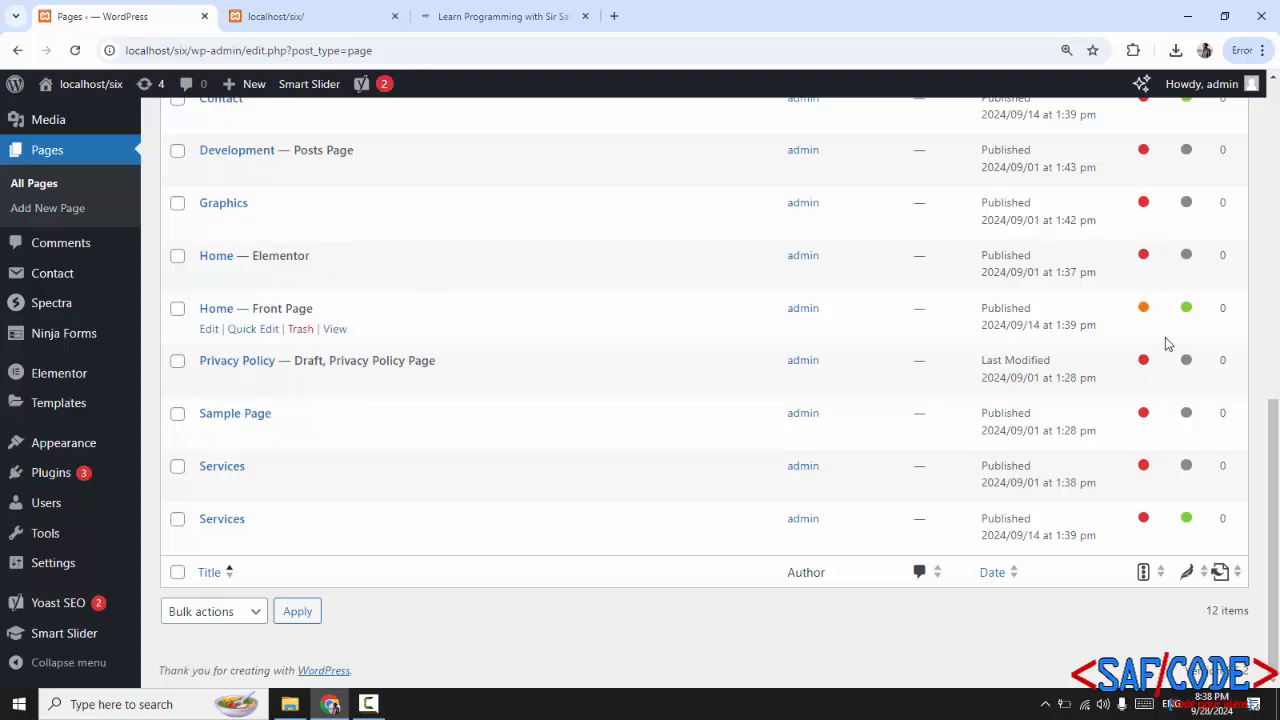
mouse_move(1147, 314)
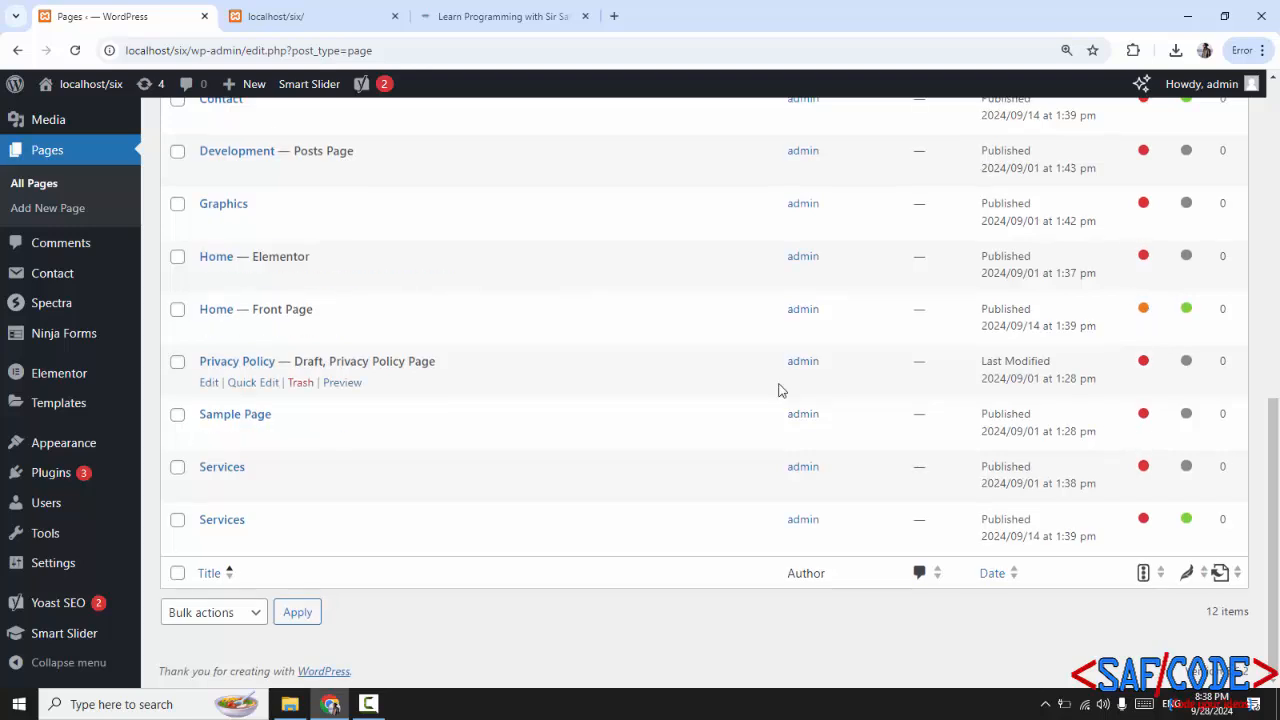
scroll(781, 390, "up", 2)
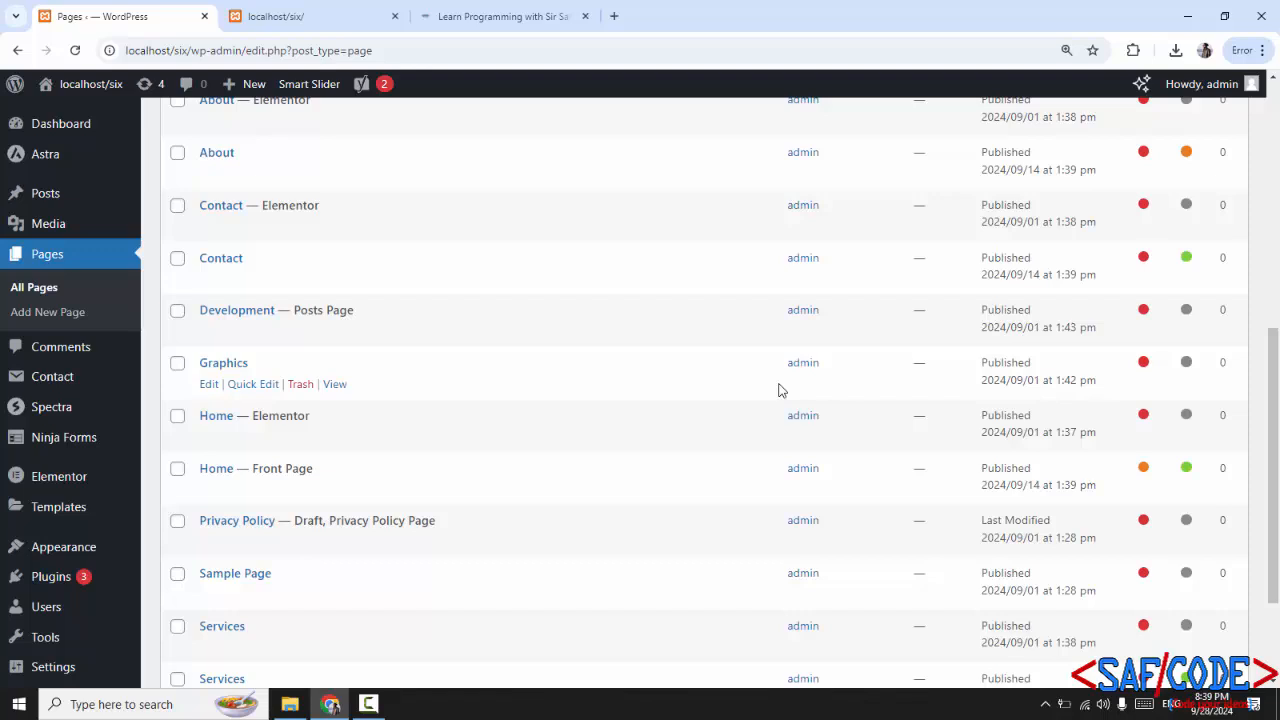
Step: Open the media library, look over its images, and switch to the live home page on localhost/six
left_click(46, 234)
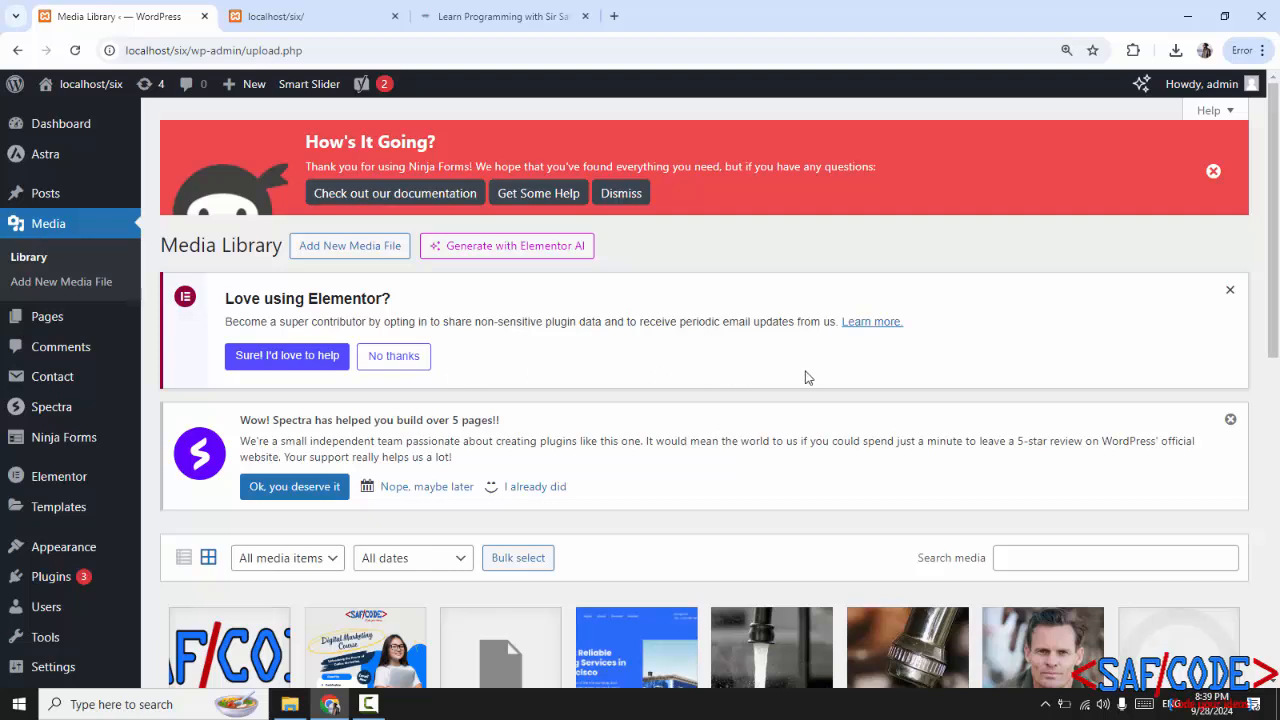
scroll(808, 377, "down", 2)
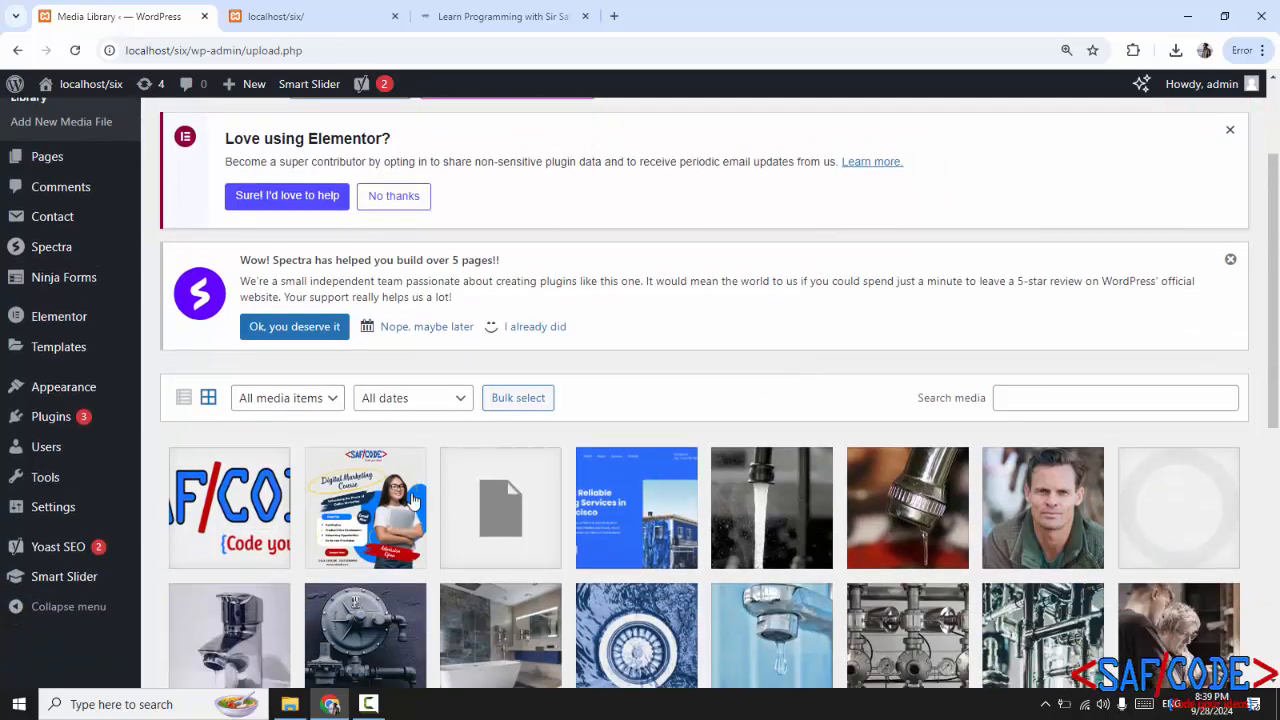
scroll(632, 368, "up", 2)
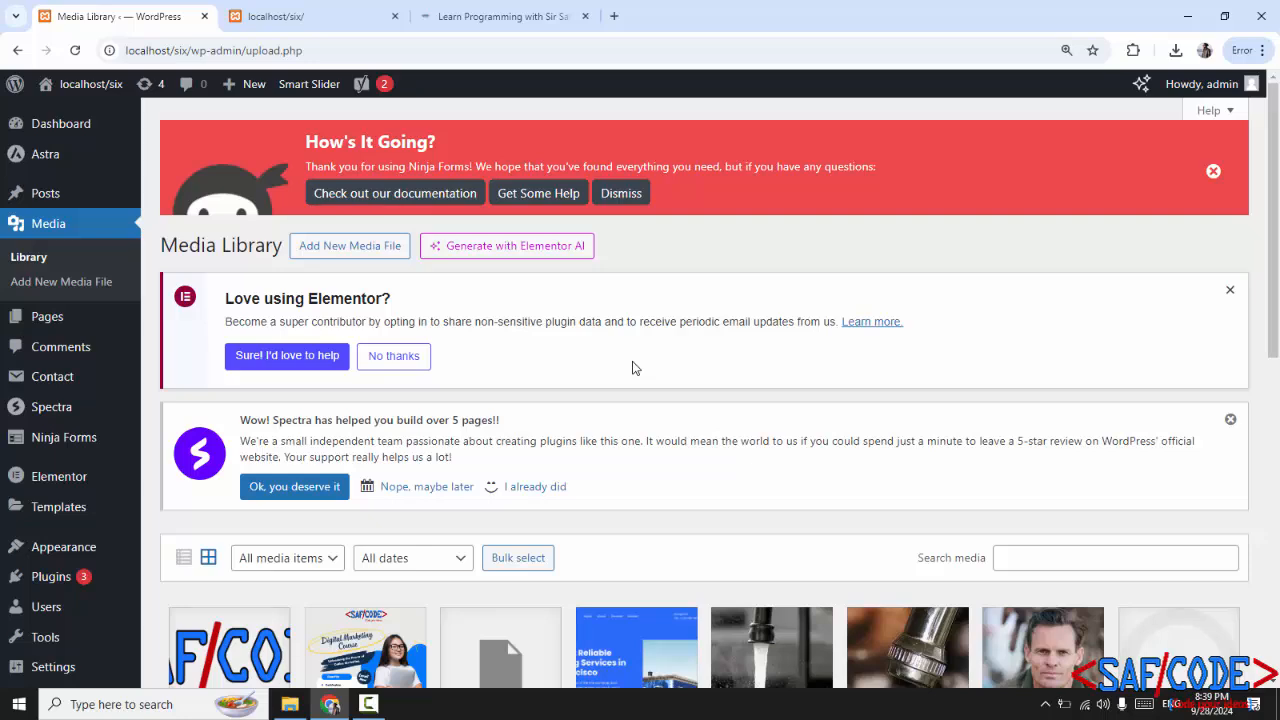
left_click(318, 16)
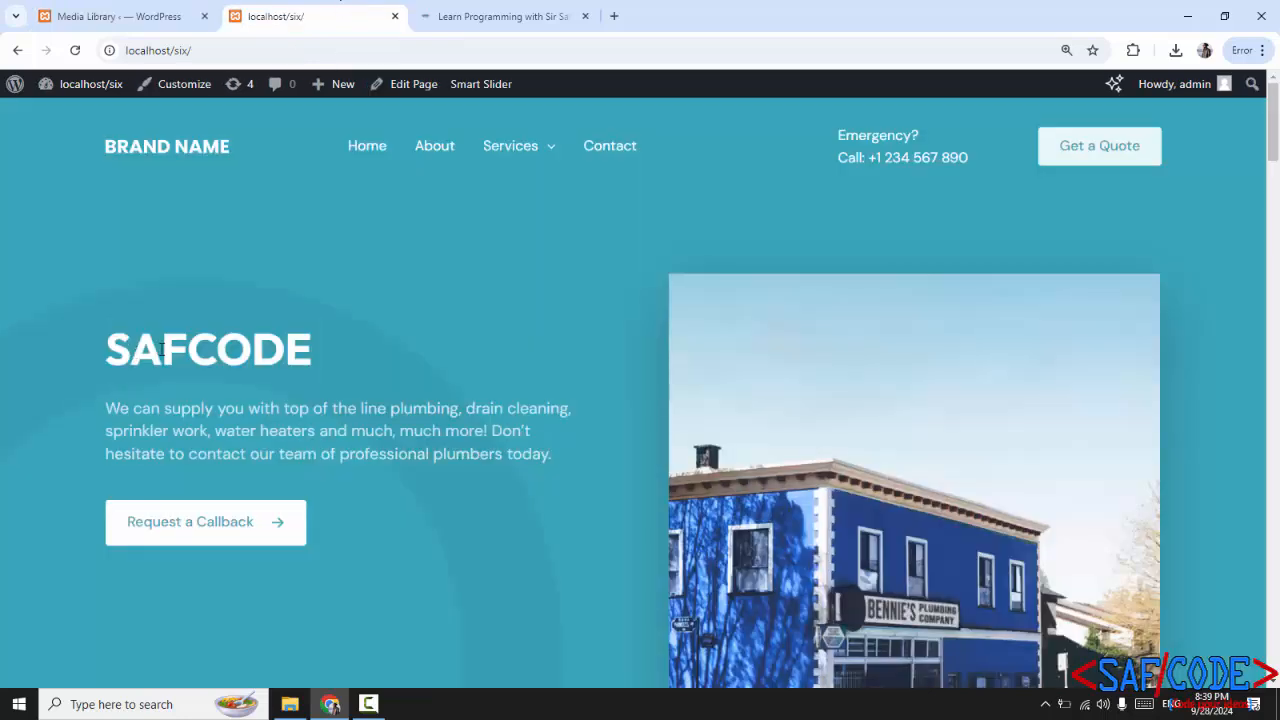